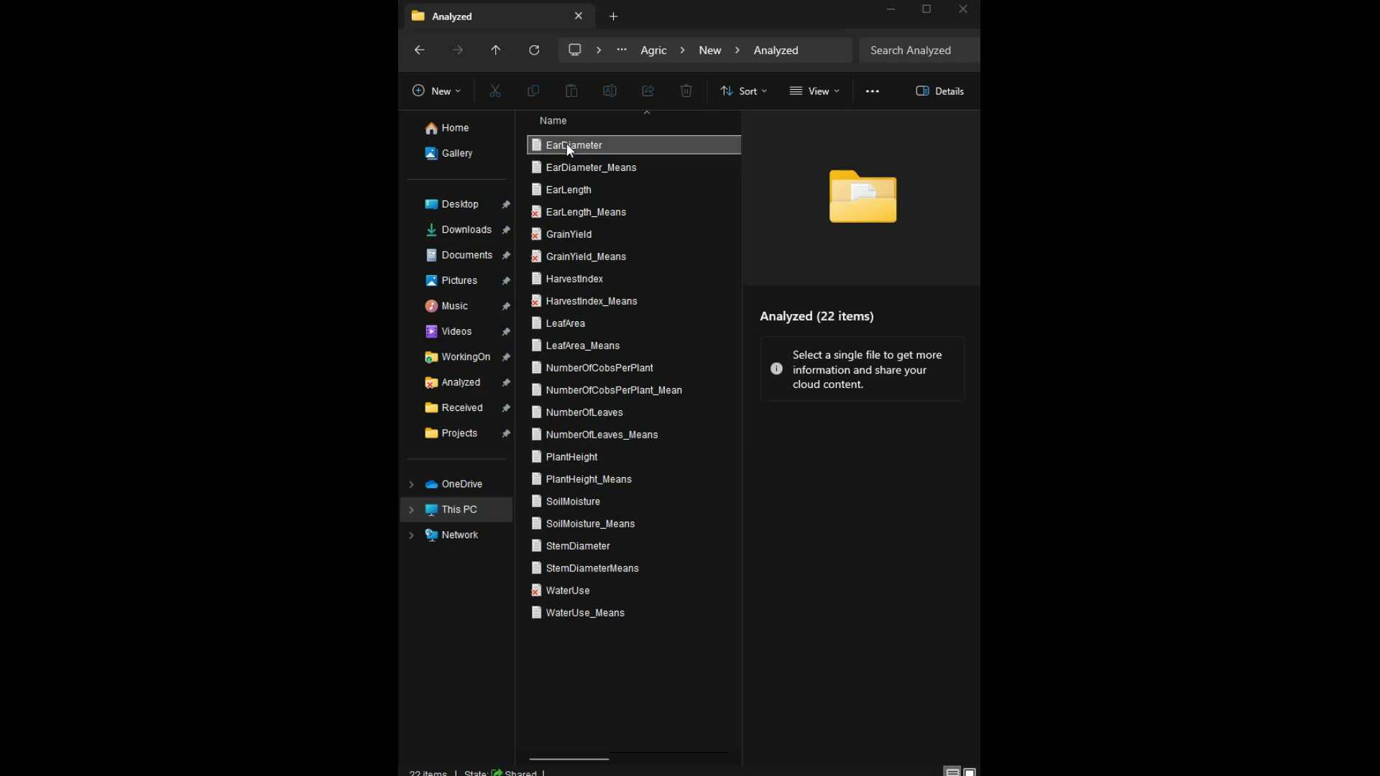
Open the EarDiameter text file and review its whole analysis of variance table for EarDiam.
{"action": "double_click", "coordinate": [567, 145]}
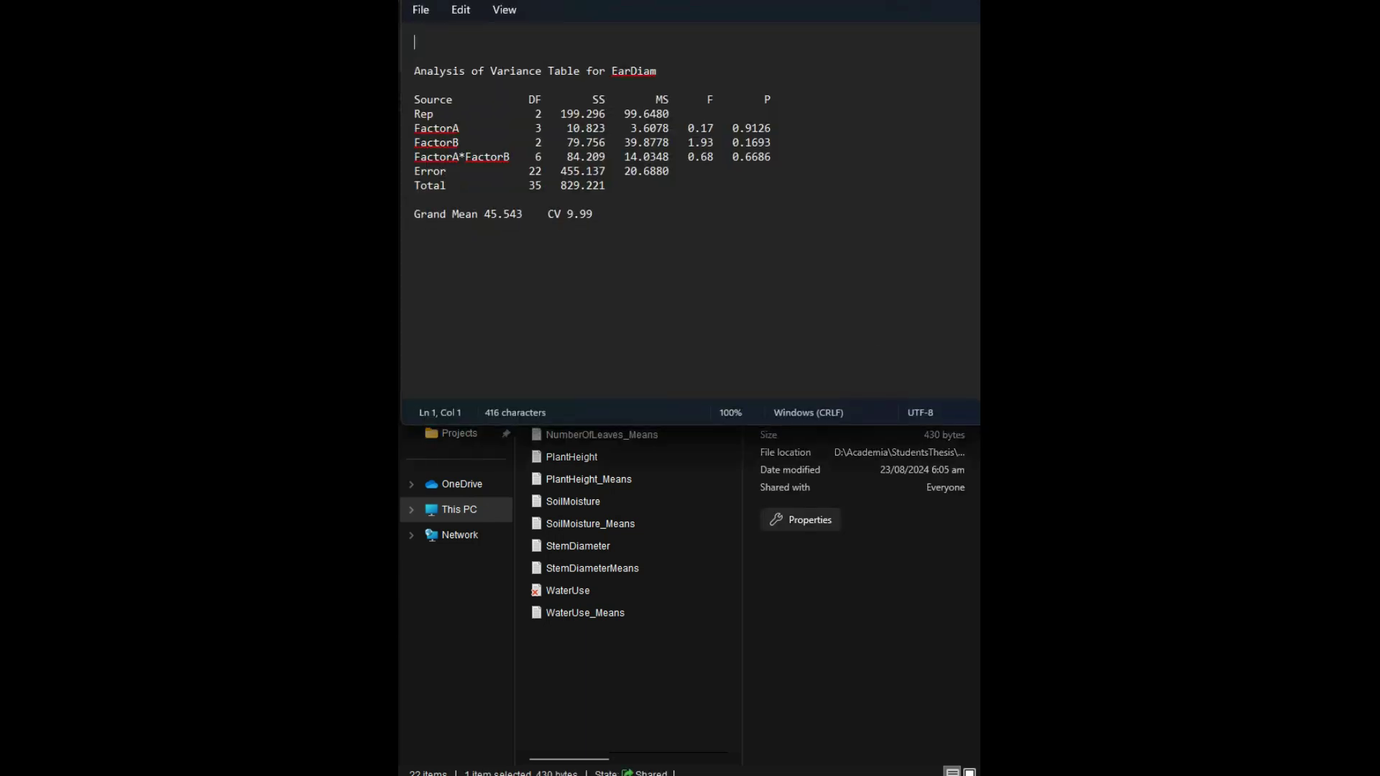
{"action": "key", "text": "alt+F4"}
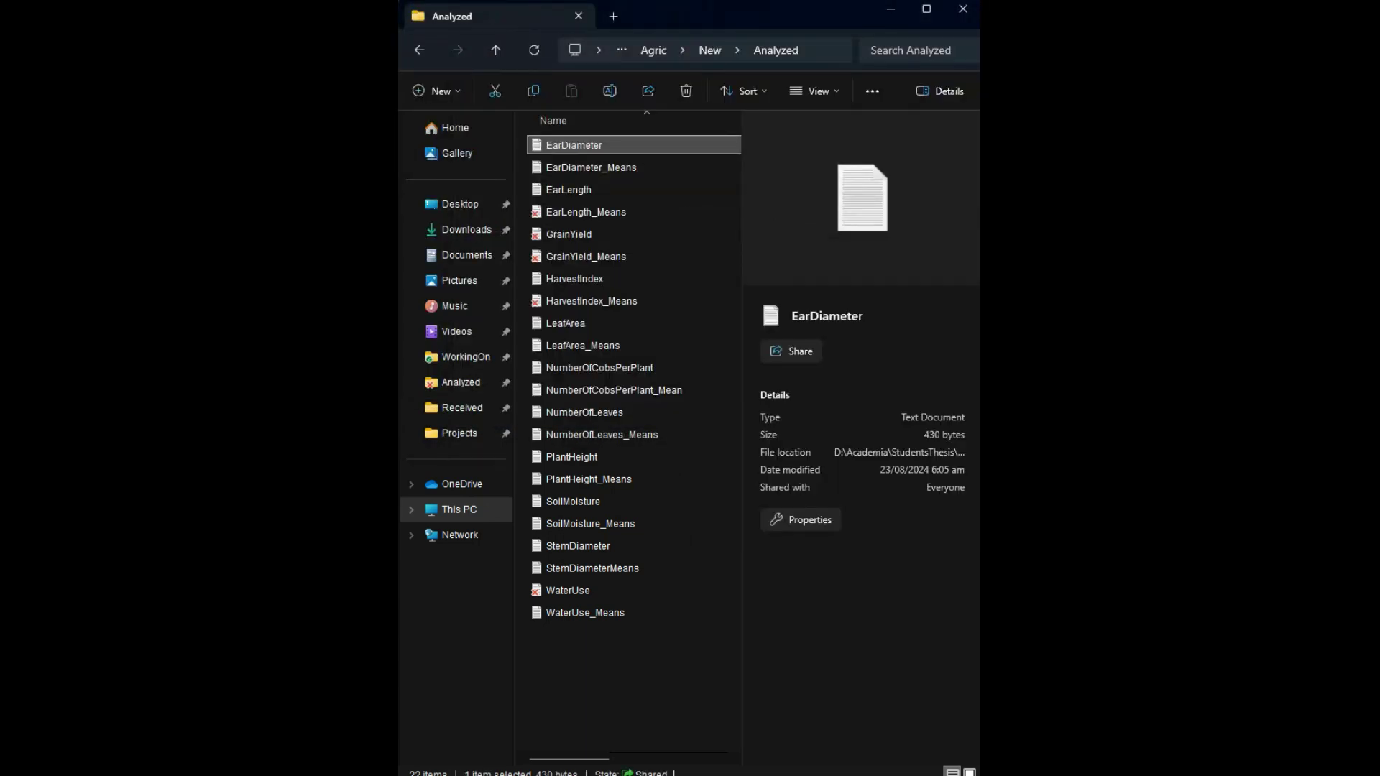
{"action": "key", "text": "Return"}
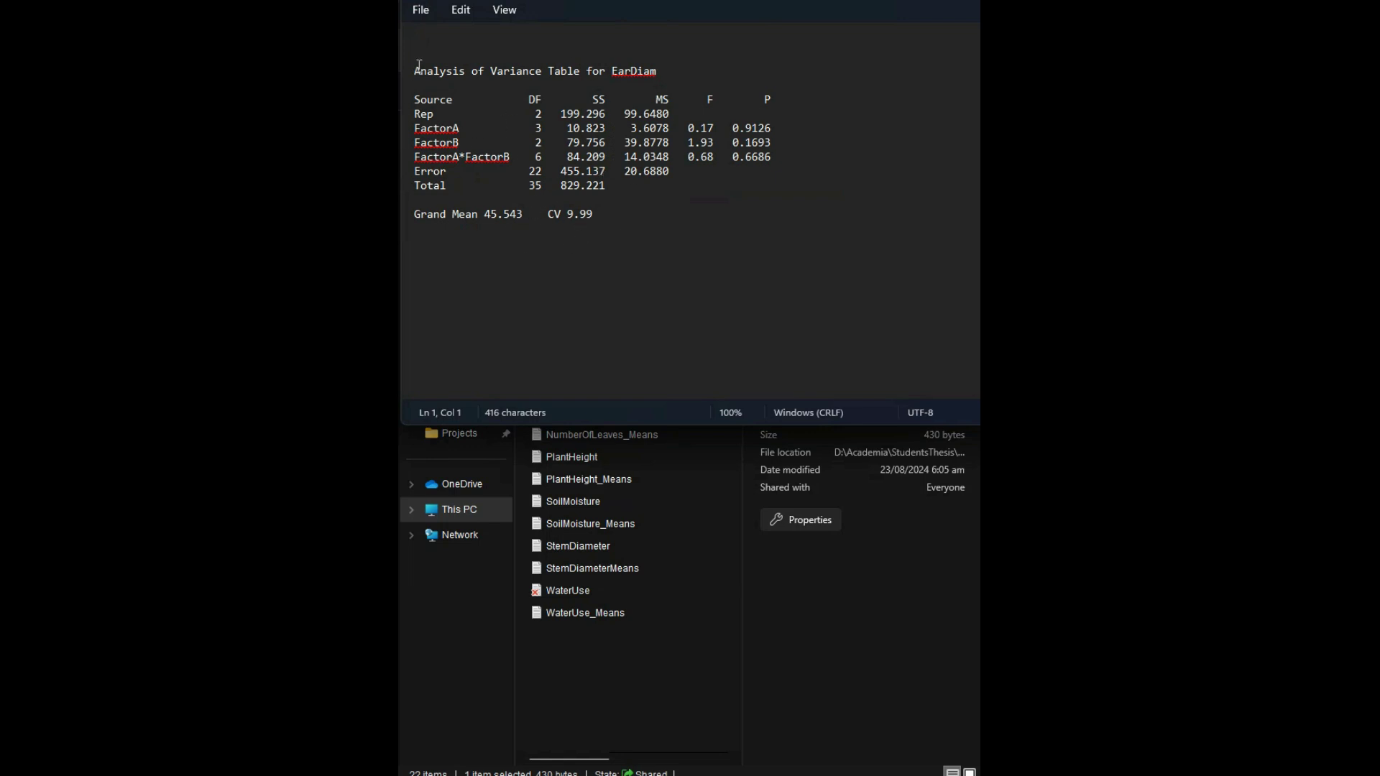
{"action": "left_click_drag", "start_coordinate": [420, 66], "coordinate": [622, 230]}
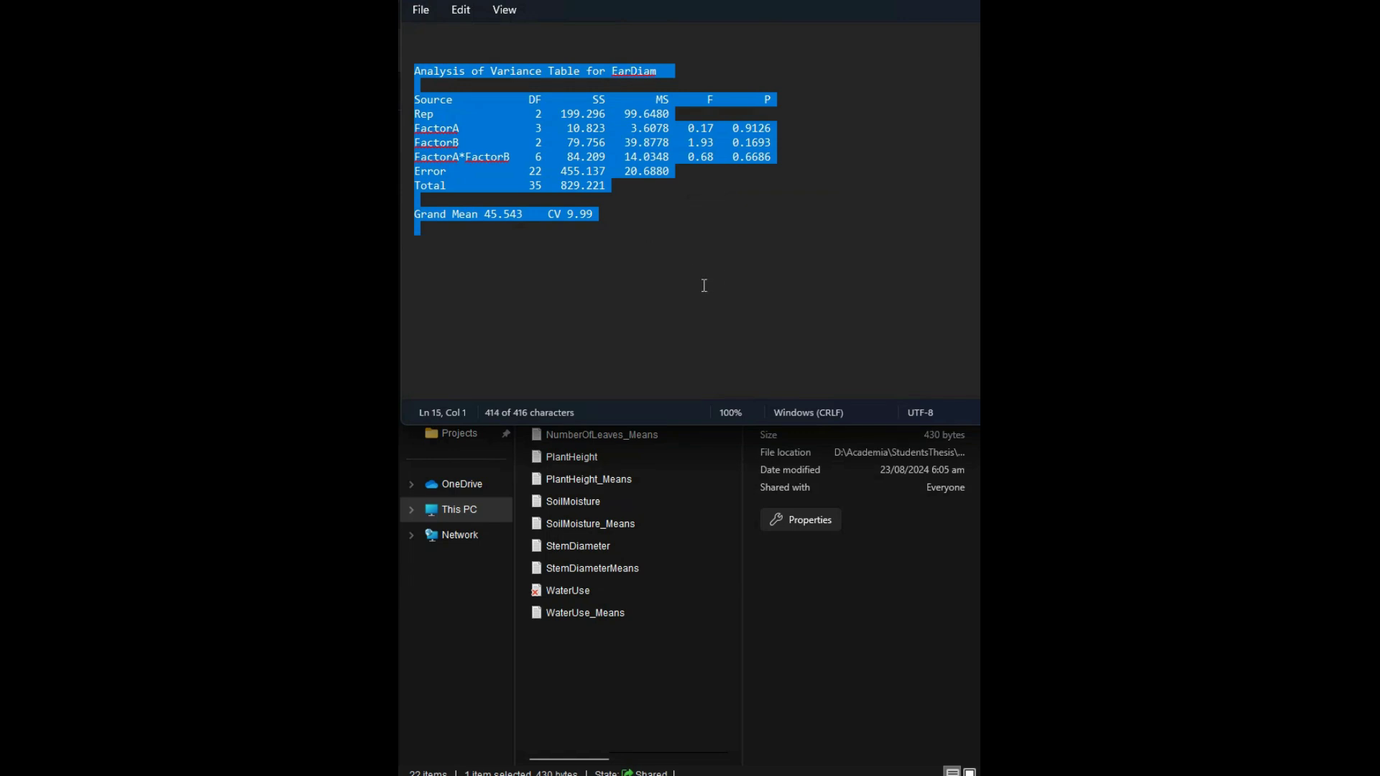
{"action": "left_click", "coordinate": [692, 216]}
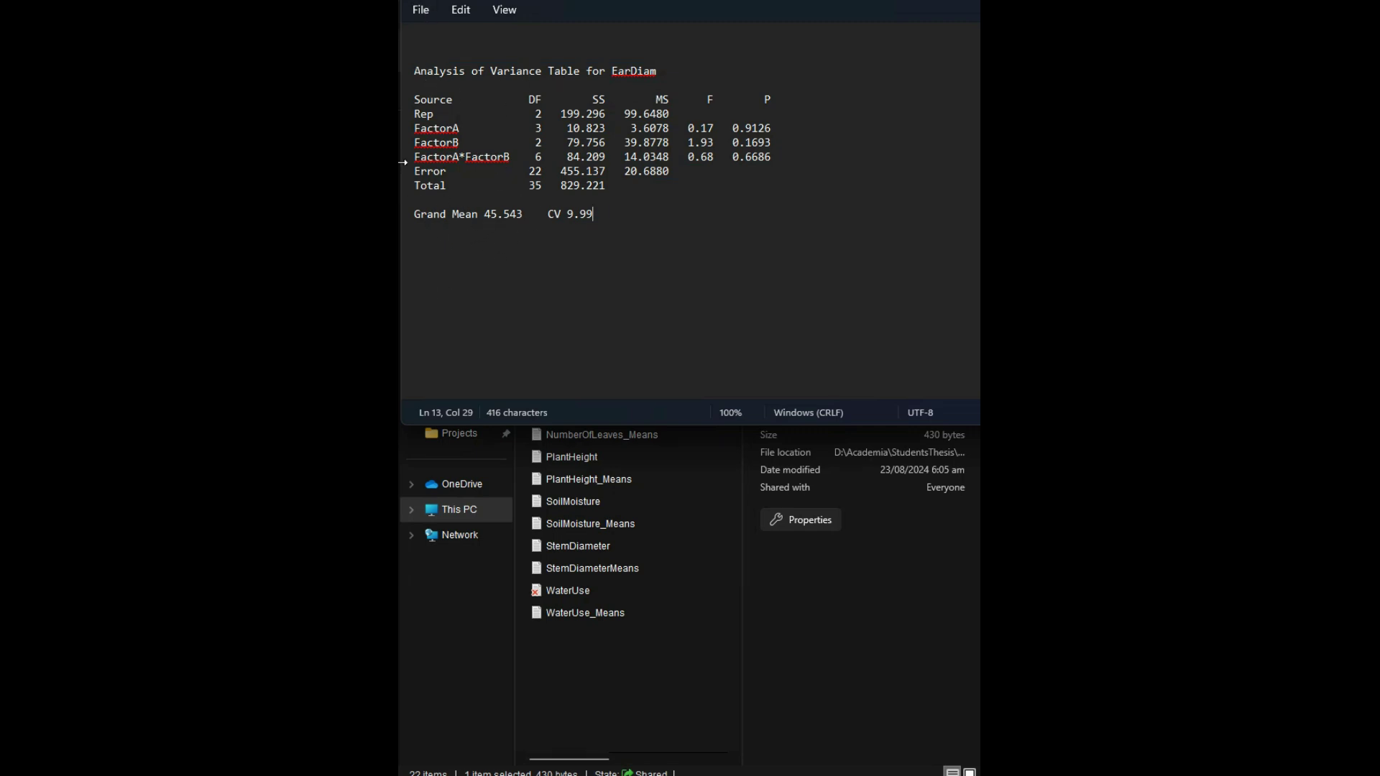
Examine the FactorA, FactorB and FactorA*FactorB rows as sources of variation in the EarDiam table.
{"action": "left_click", "coordinate": [408, 131]}
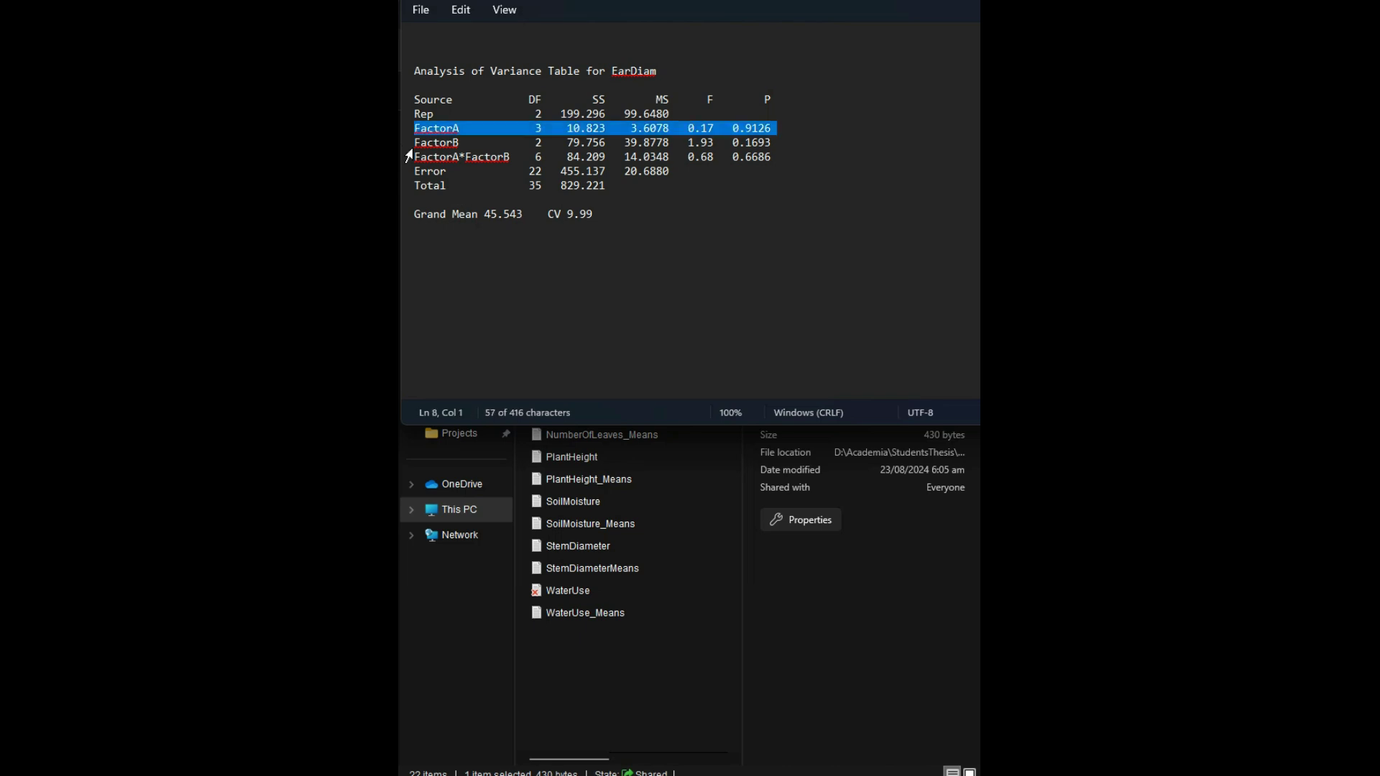
{"action": "left_click", "coordinate": [411, 146]}
{"action": "left_click", "coordinate": [569, 252]}
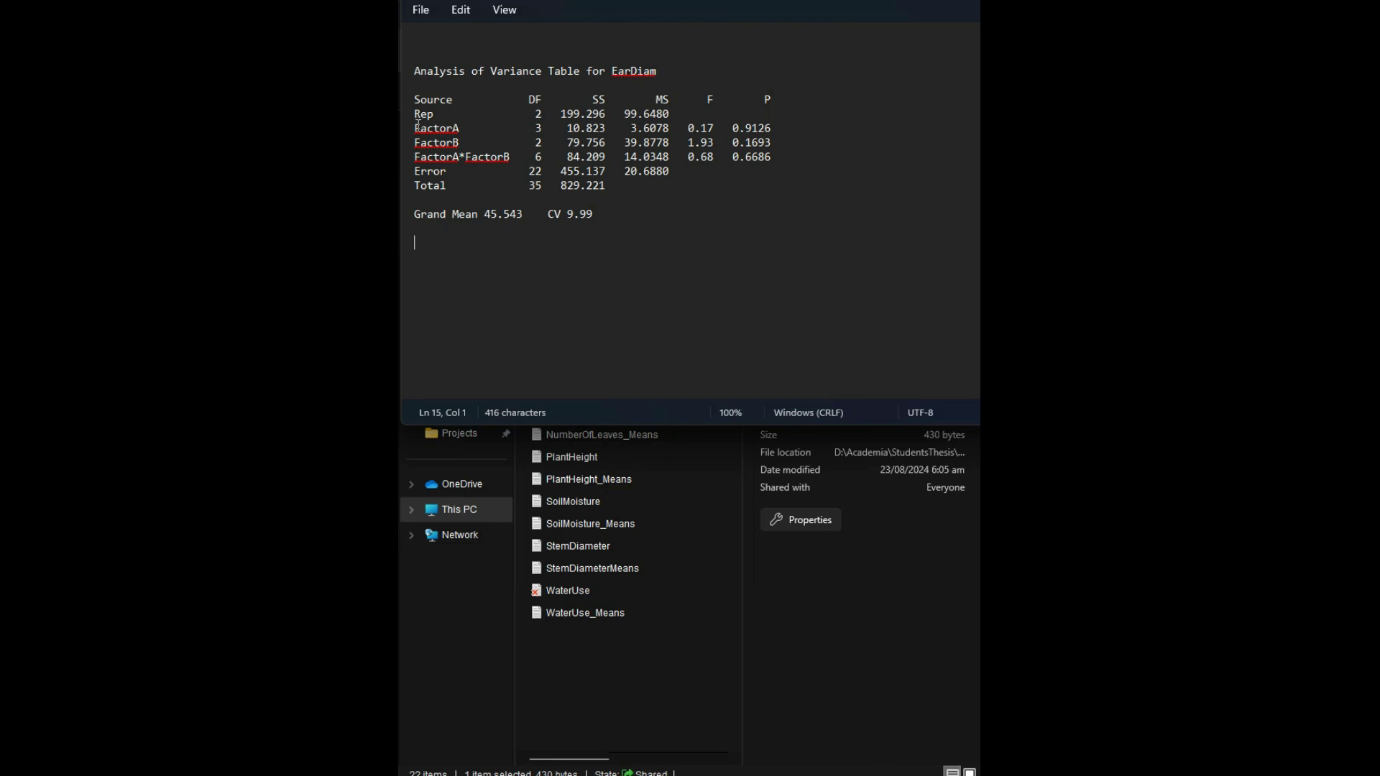
{"action": "mouse_move", "coordinate": [416, 127]}
{"action": "left_mouse_down"}
{"action": "mouse_move", "coordinate": [453, 129]}
{"action": "mouse_move", "coordinate": [405, 149]}
{"action": "left_mouse_up"}
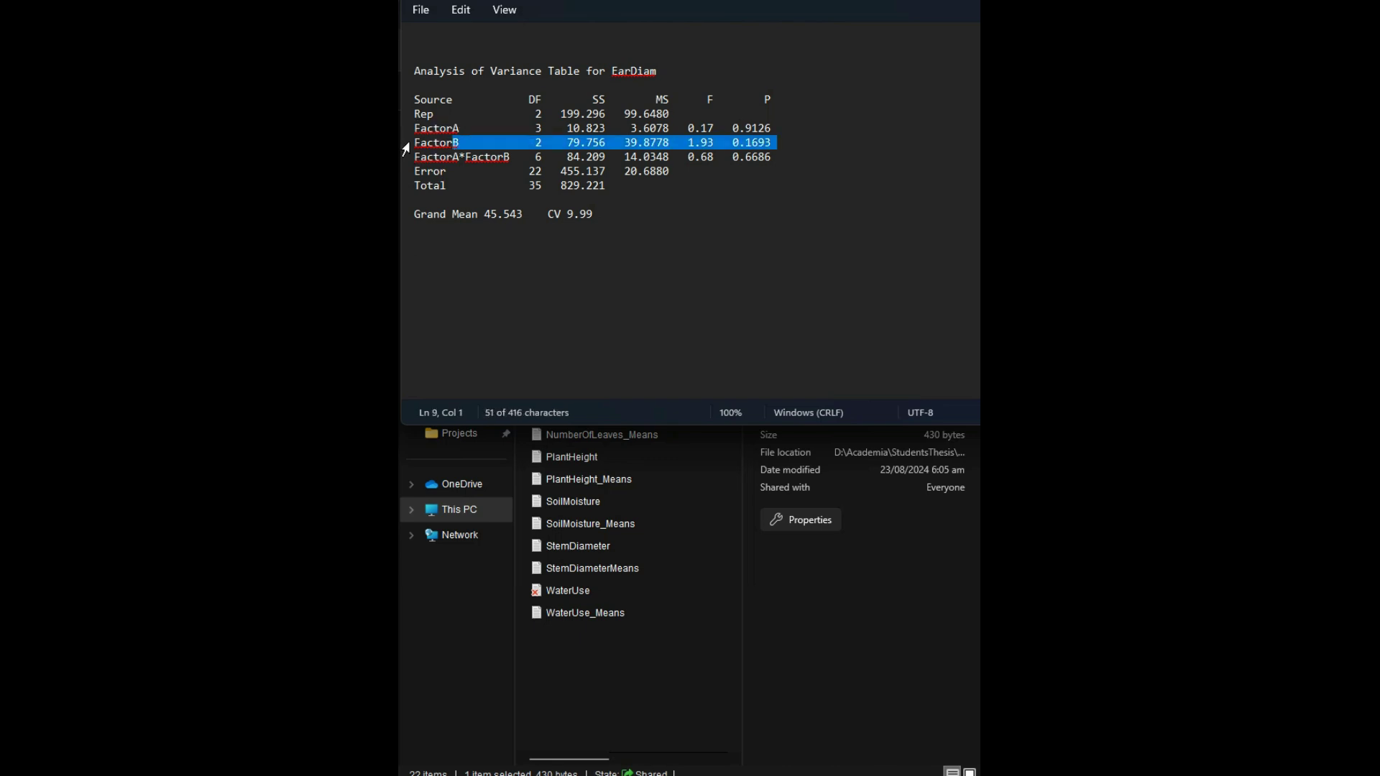
{"action": "left_click", "coordinate": [455, 139]}
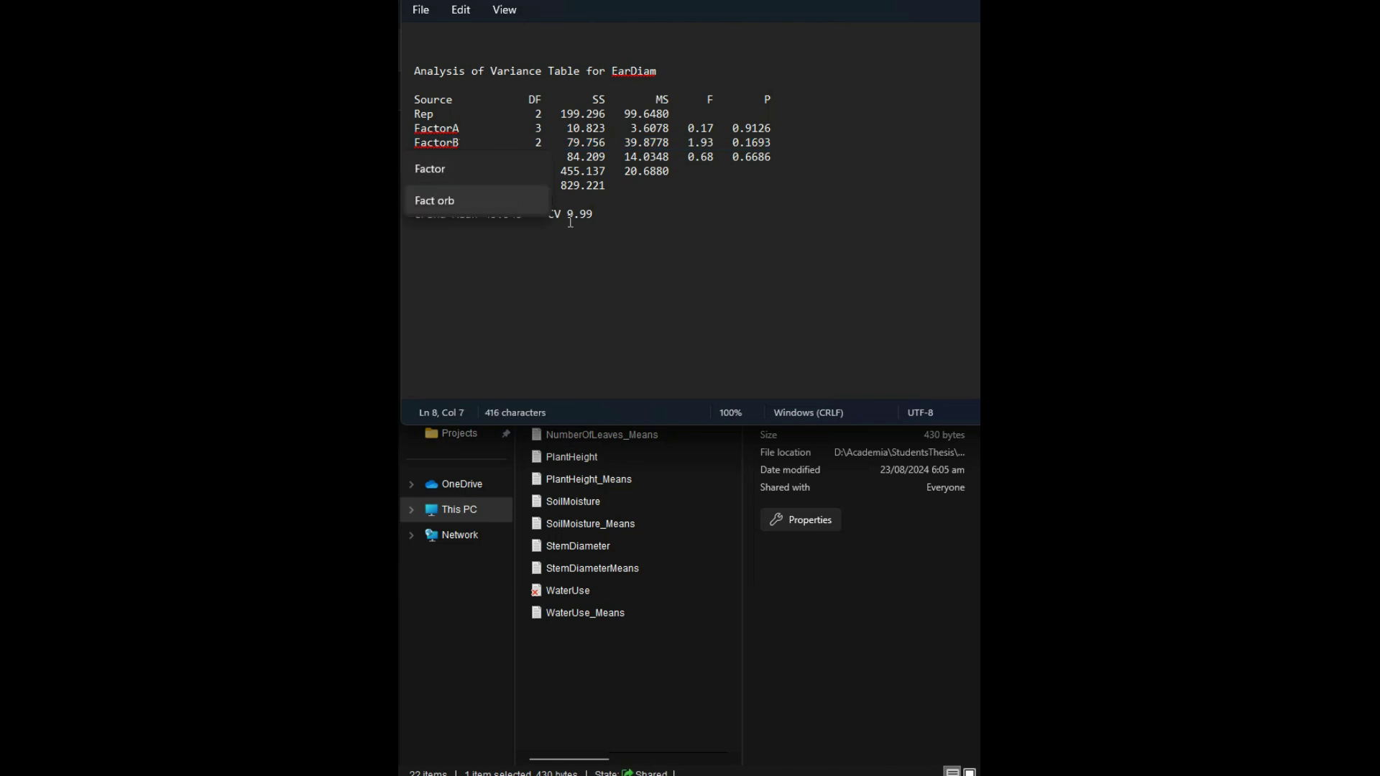
{"action": "left_click", "coordinate": [417, 157]}
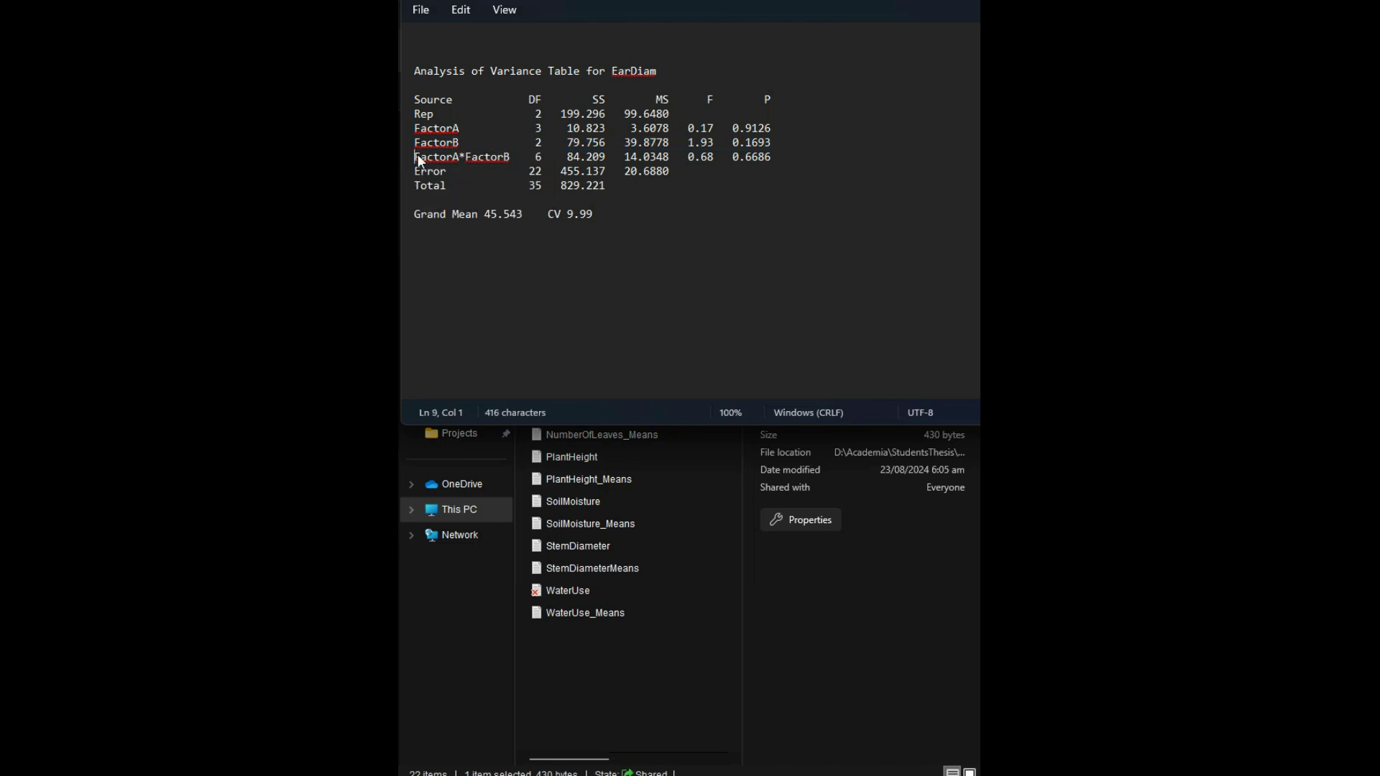
{"action": "left_click_drag", "start_coordinate": [417, 157], "coordinate": [500, 155]}
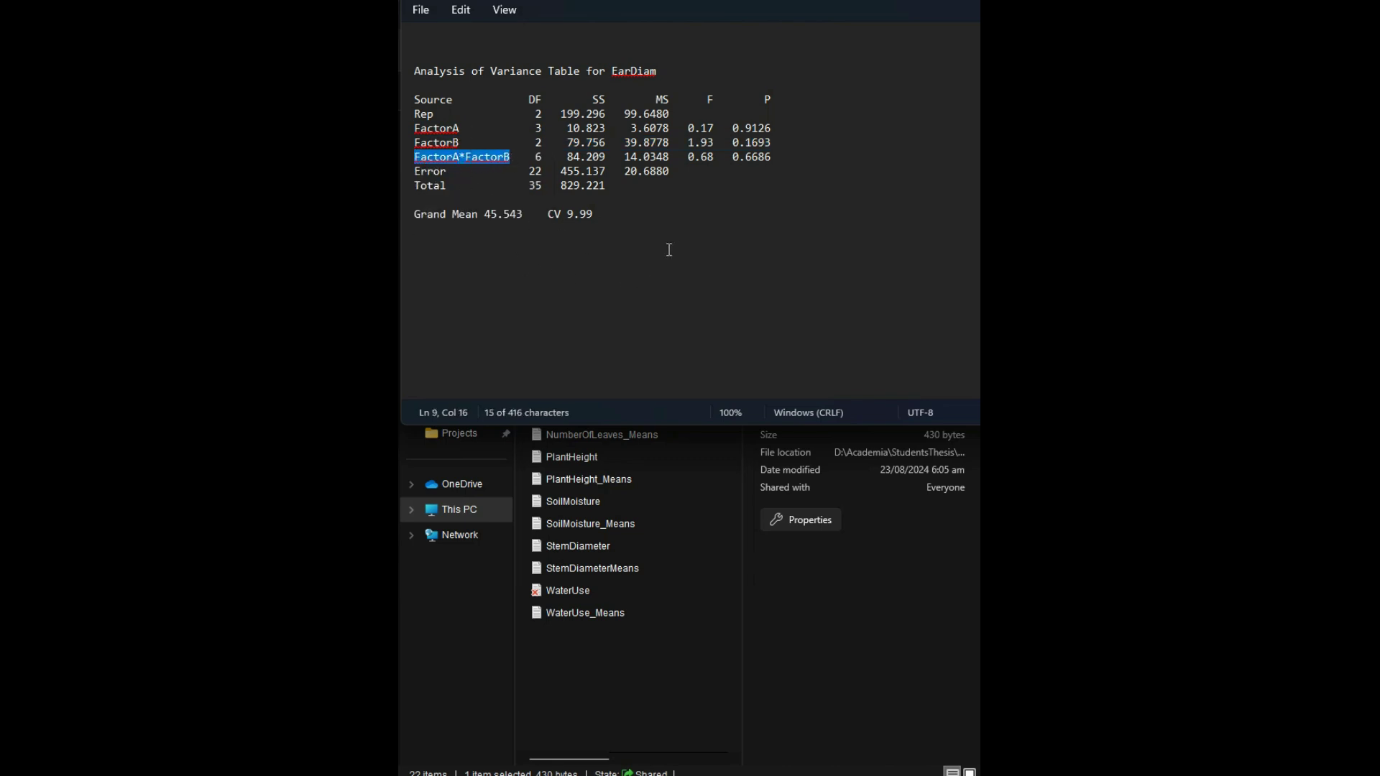
Examine the P values of FactorA, FactorB and their interaction, and close the EarDiameter file.
{"action": "left_click_drag", "start_coordinate": [732, 128], "coordinate": [773, 157]}
{"action": "left_click", "coordinate": [752, 129]}
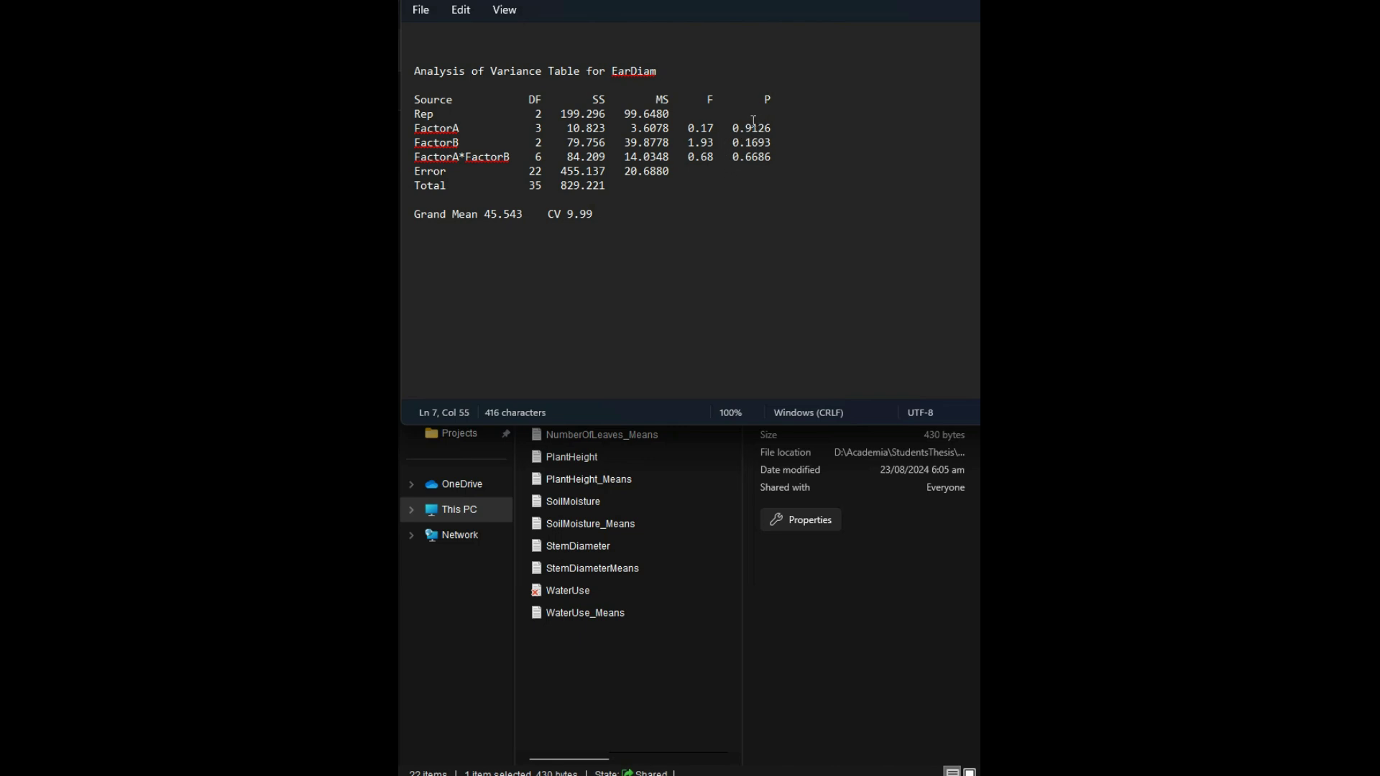
{"action": "mouse_move", "coordinate": [751, 128]}
{"action": "left_mouse_down"}
{"action": "mouse_move", "coordinate": [772, 129]}
{"action": "mouse_move", "coordinate": [730, 132]}
{"action": "left_mouse_up"}
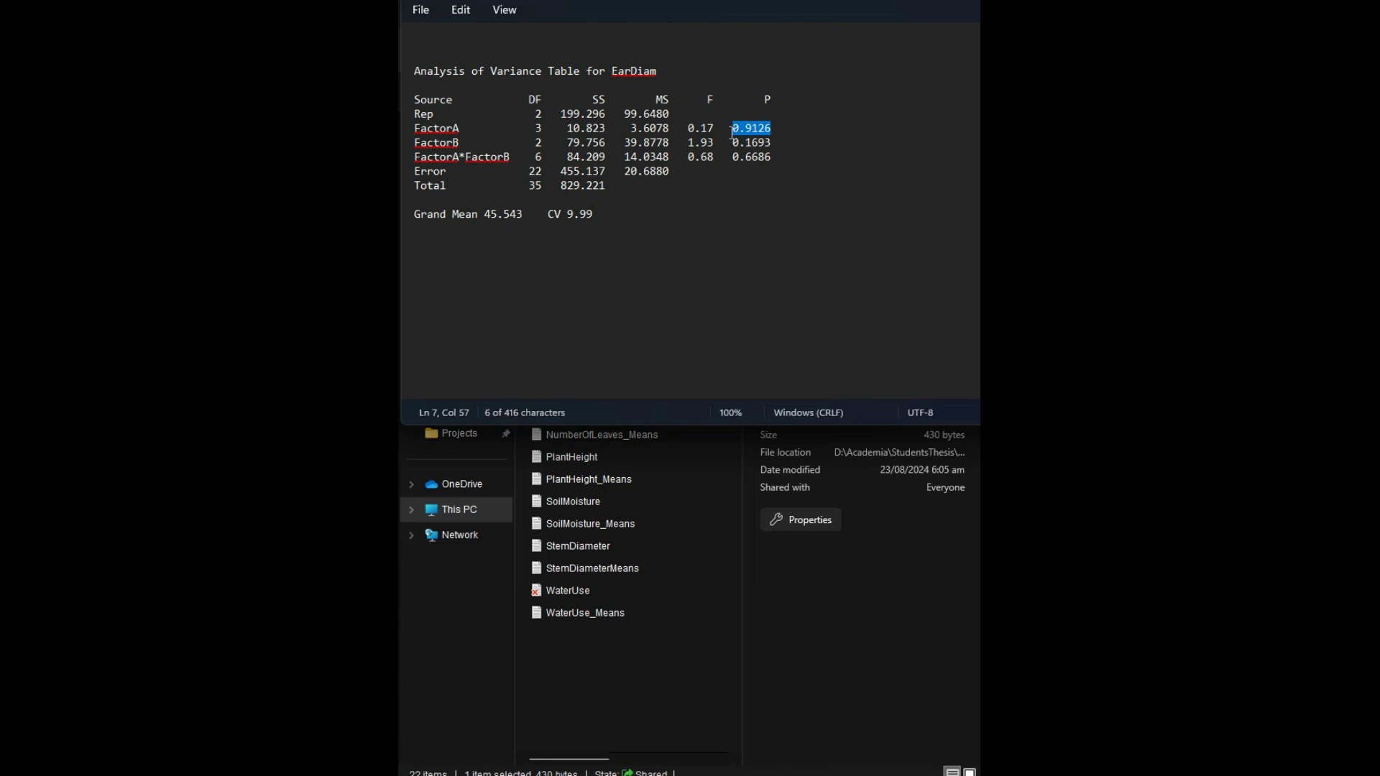
{"action": "left_click", "coordinate": [772, 129]}
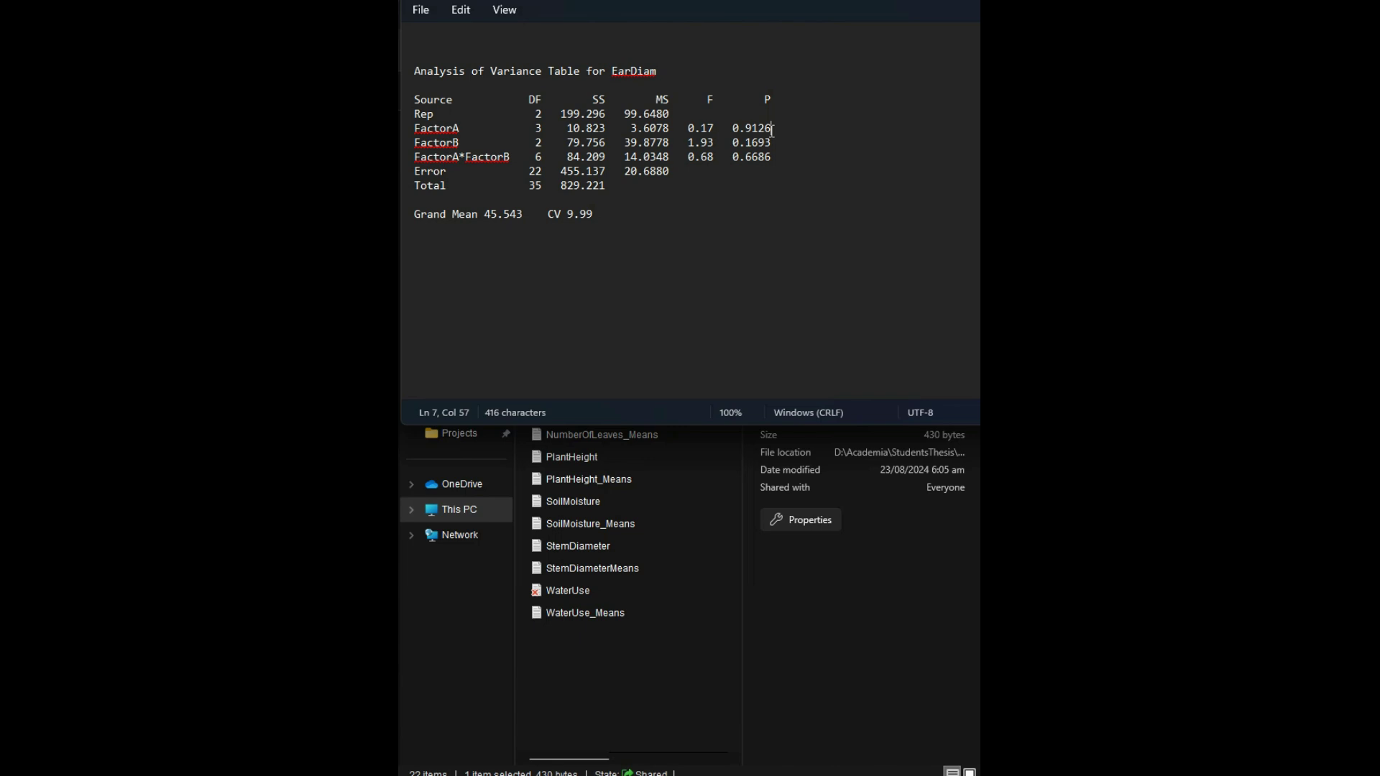
{"action": "left_click_drag", "start_coordinate": [732, 130], "coordinate": [778, 134]}
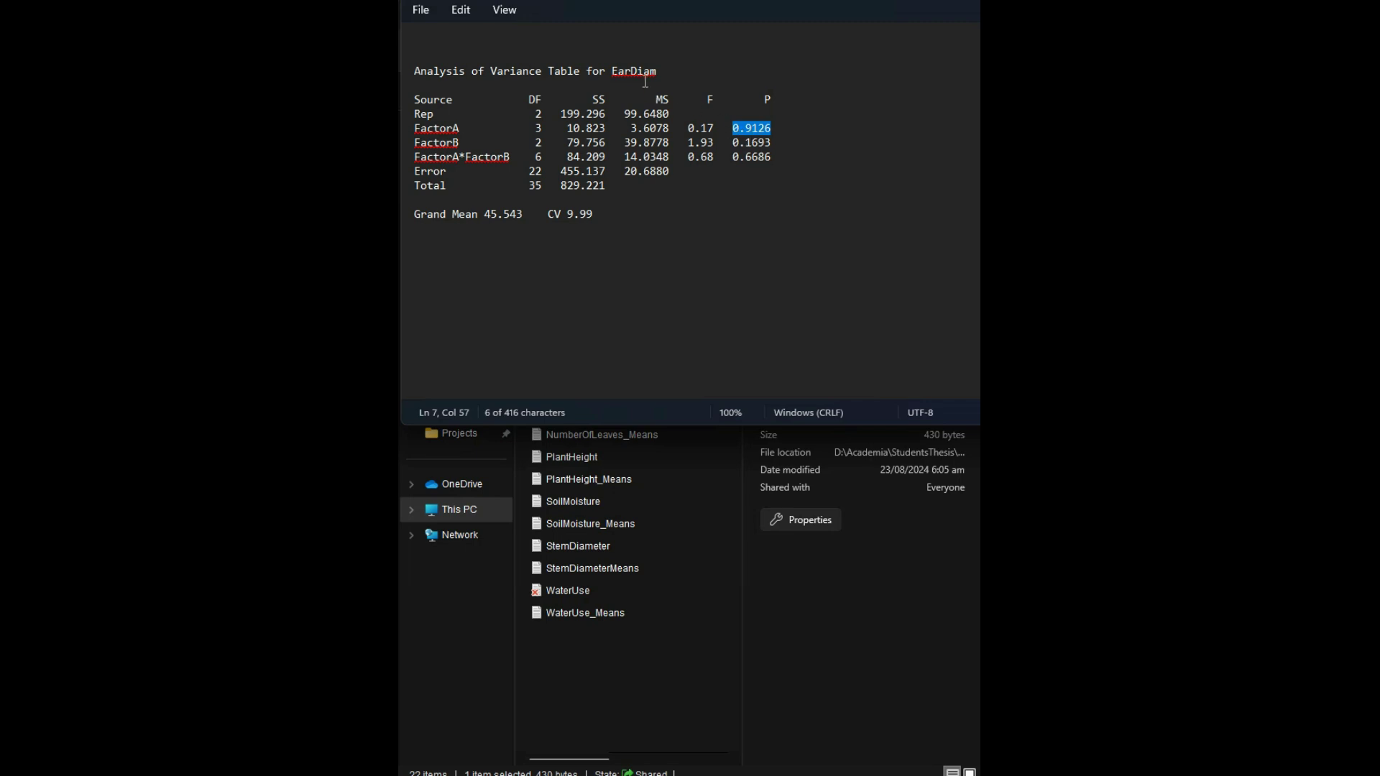
{"action": "left_click", "coordinate": [734, 128]}
{"action": "mouse_move", "coordinate": [783, 124]}
{"action": "left_mouse_down"}
{"action": "mouse_move", "coordinate": [733, 127]}
{"action": "mouse_move", "coordinate": [771, 128]}
{"action": "mouse_move", "coordinate": [757, 141]}
{"action": "mouse_move", "coordinate": [764, 130]}
{"action": "left_mouse_up"}
{"action": "left_click_drag", "start_coordinate": [732, 142], "coordinate": [770, 156]}
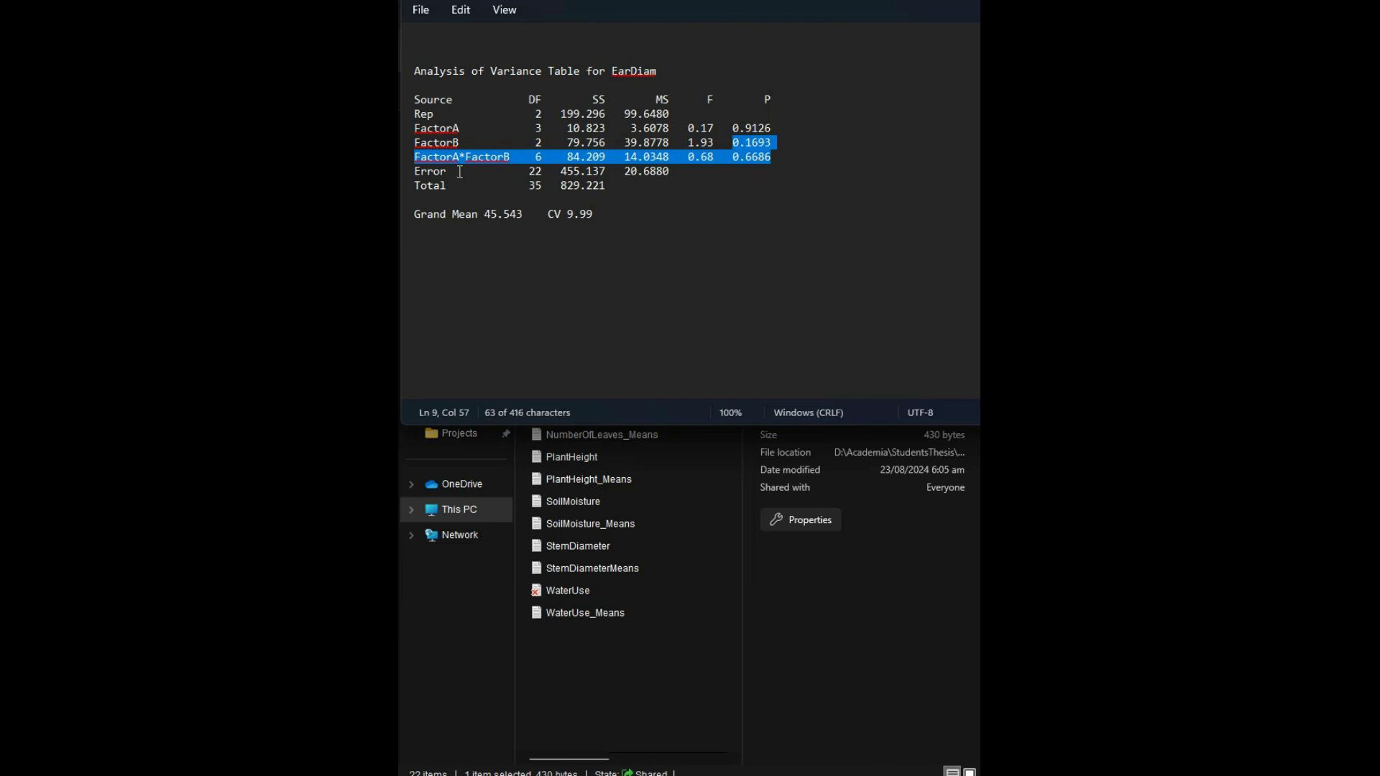
{"action": "left_click", "coordinate": [719, 157]}
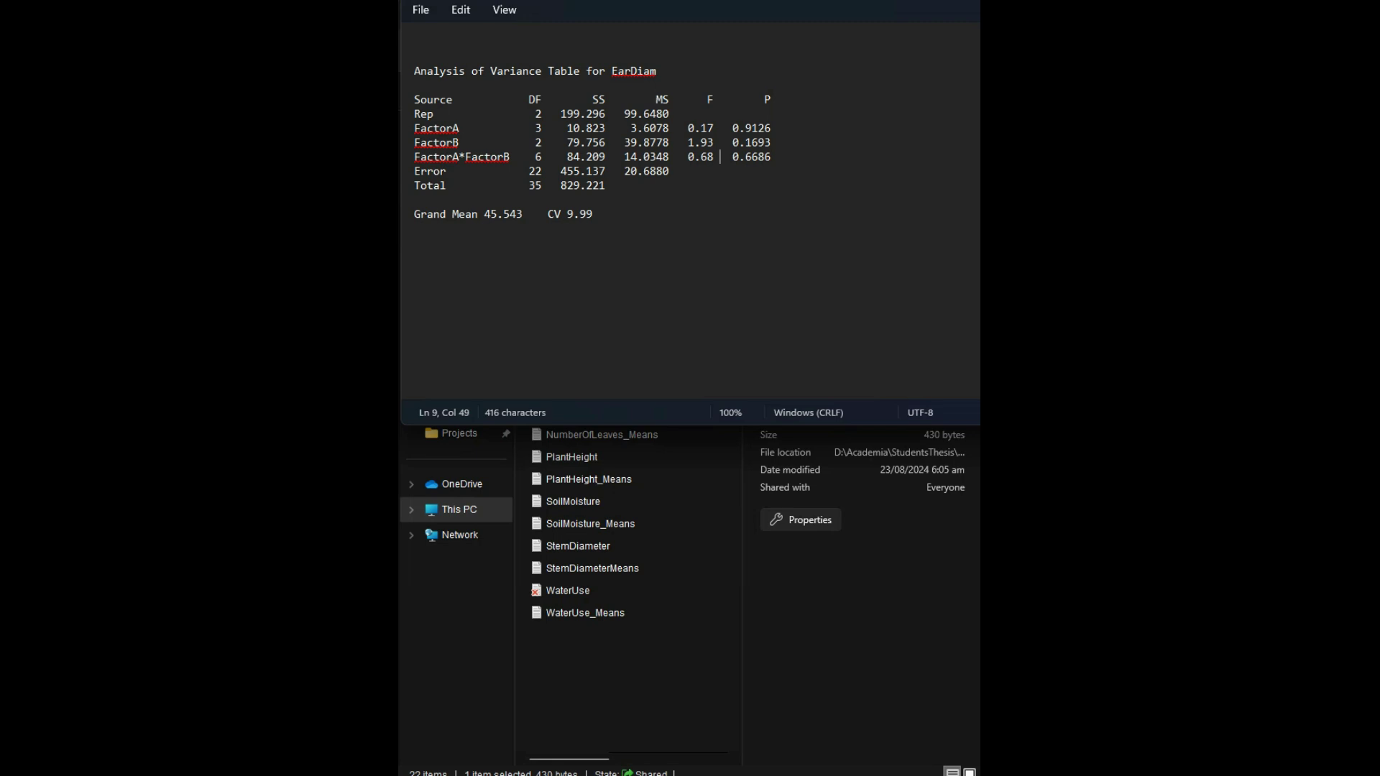
{"action": "key", "text": "alt+F4"}
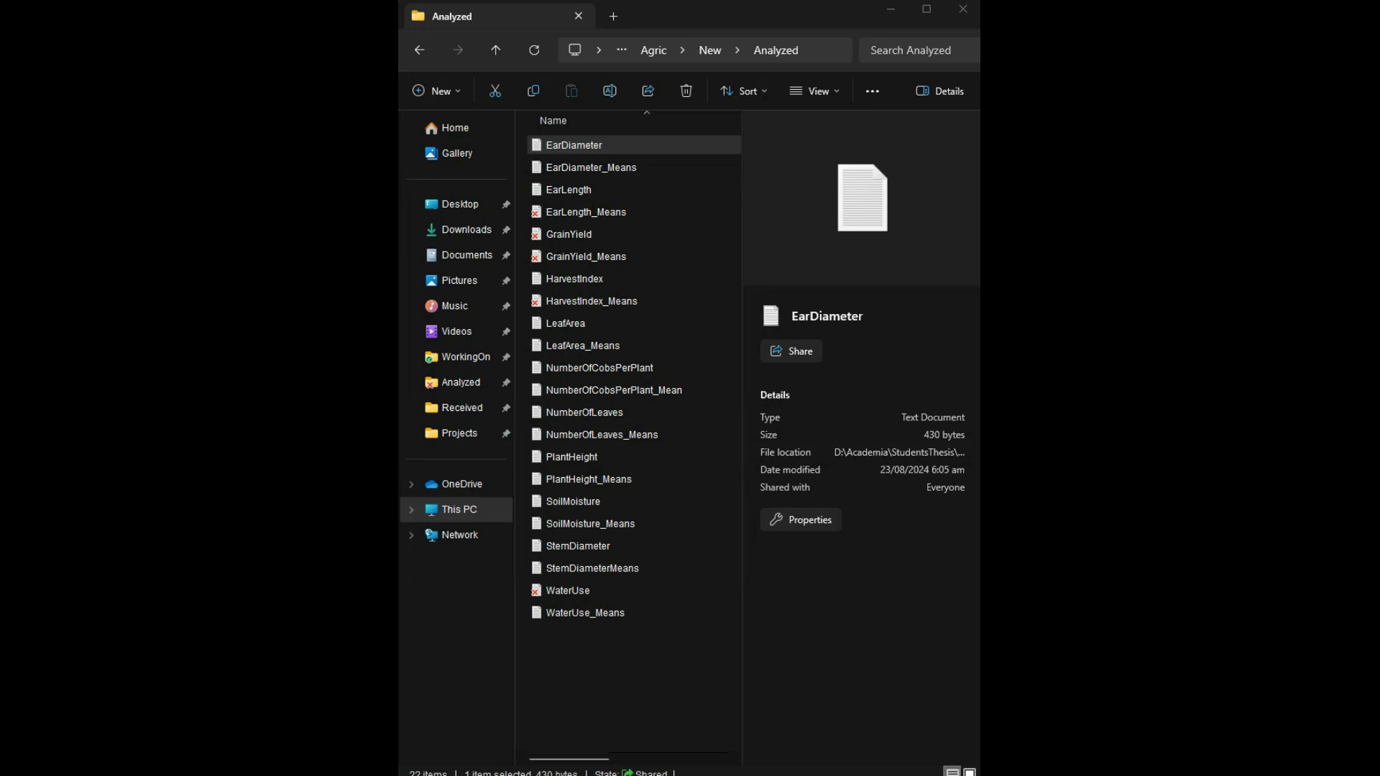
Show the drought-duration thesis in Word below the Analyzed folder window and enable editing of it.
{"action": "key", "text": "super+Down"}
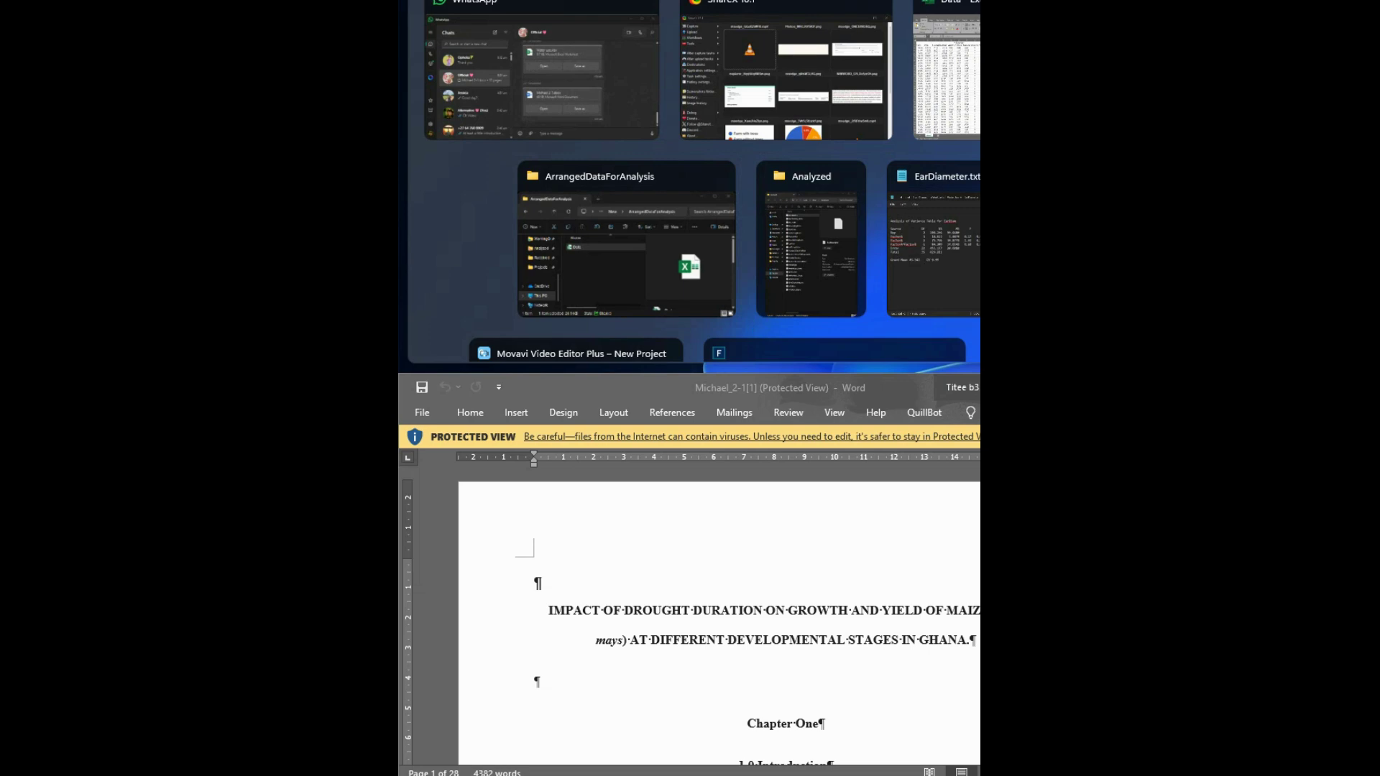
{"action": "key", "text": "Escape"}
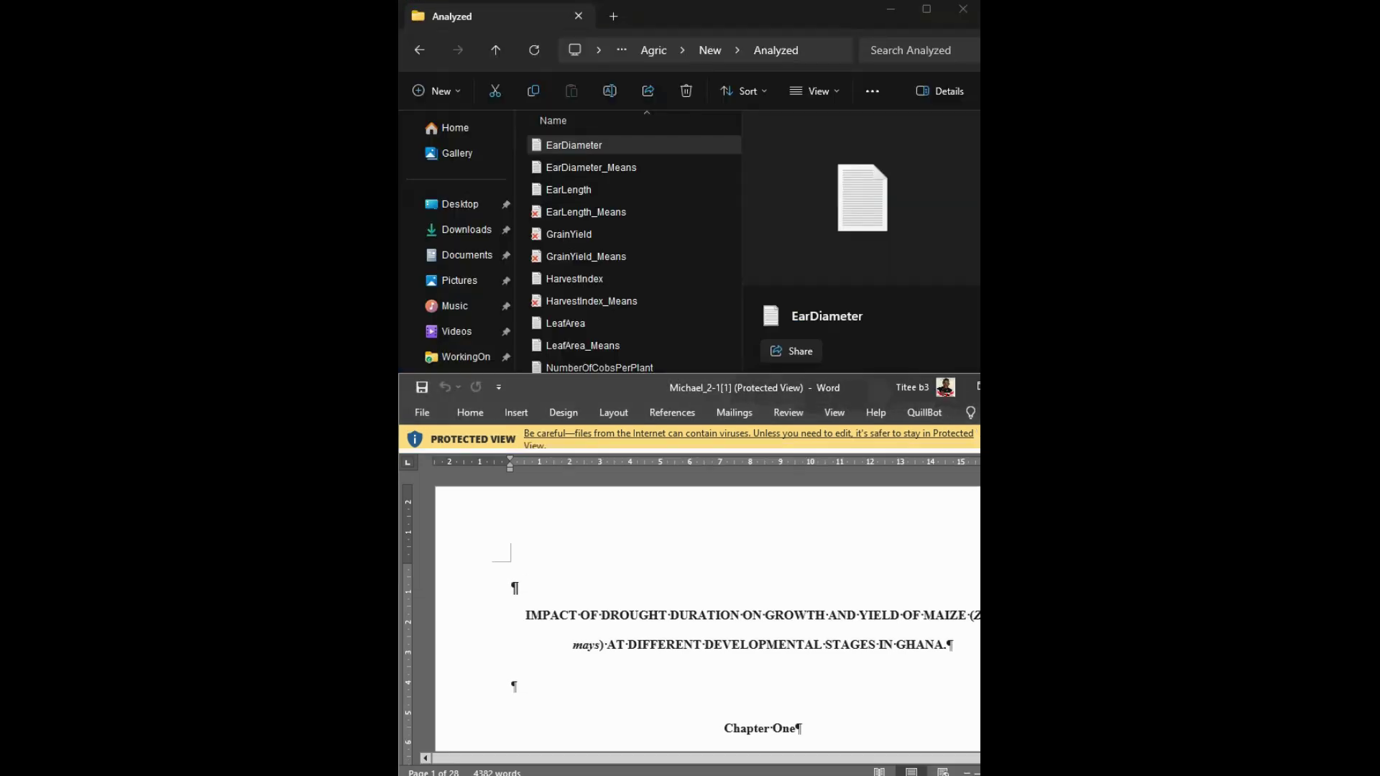
{"action": "scroll", "coordinate": [827, 582], "scroll_direction": "down", "scroll_amount": 2, "text": "ctrl"}
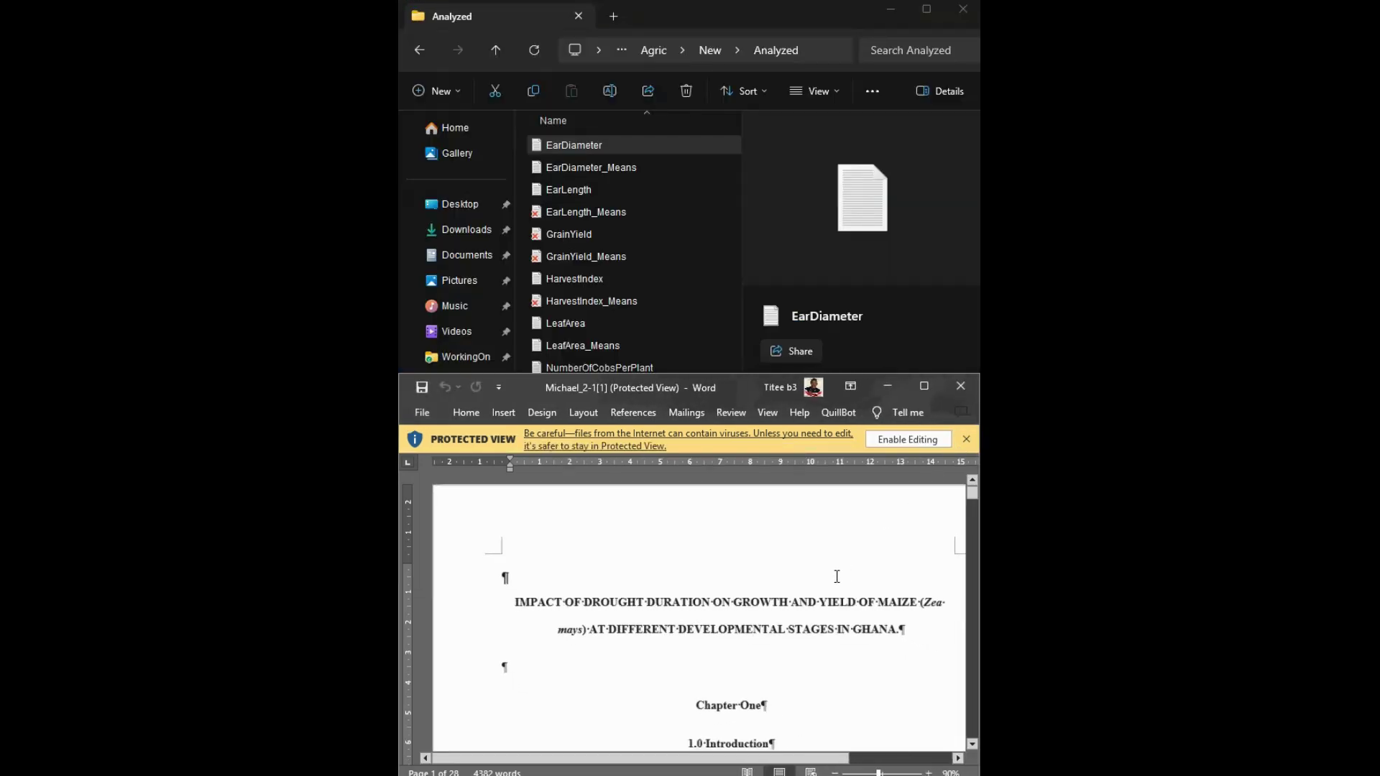
{"action": "scroll", "coordinate": [786, 622], "scroll_direction": "down", "scroll_amount": 10}
{"action": "scroll", "coordinate": [768, 621], "scroll_direction": "down", "scroll_amount": 5}
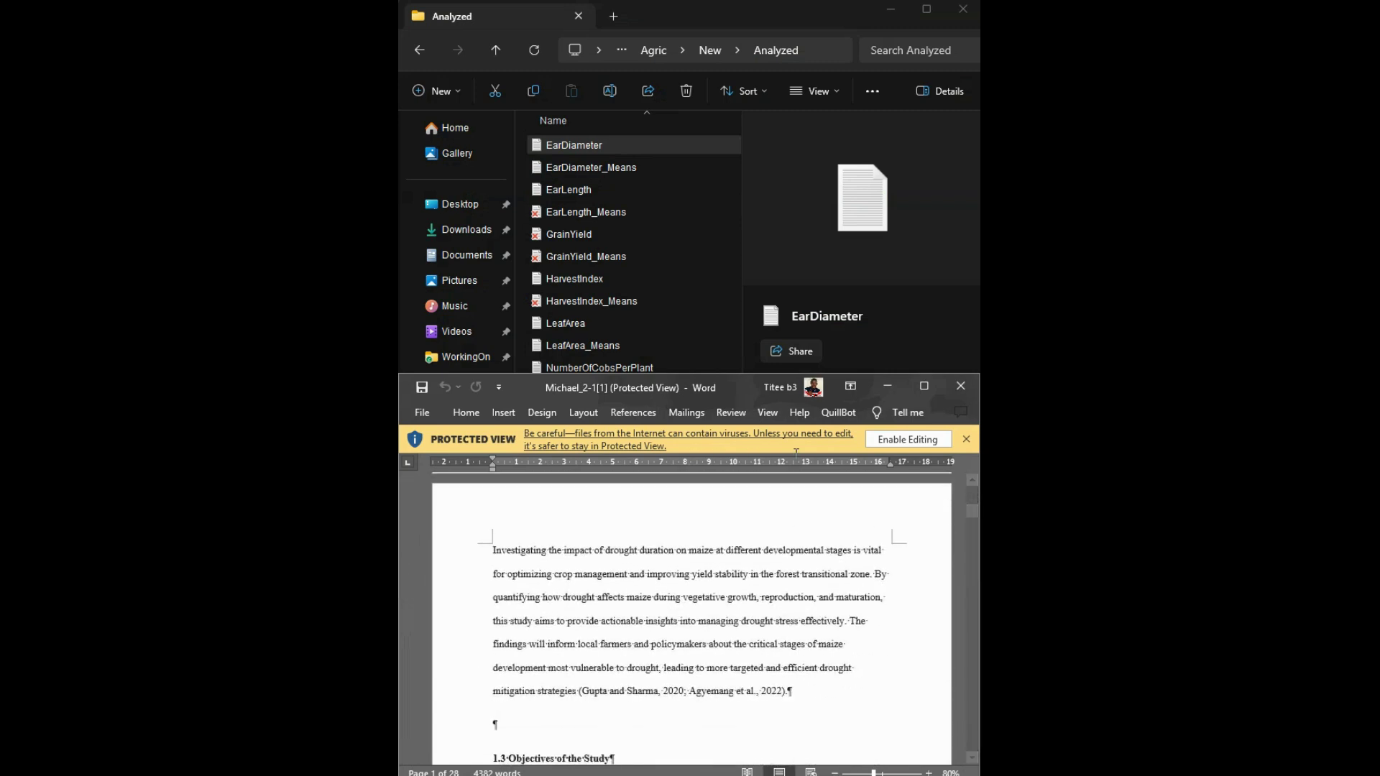
{"action": "left_click", "coordinate": [907, 439]}
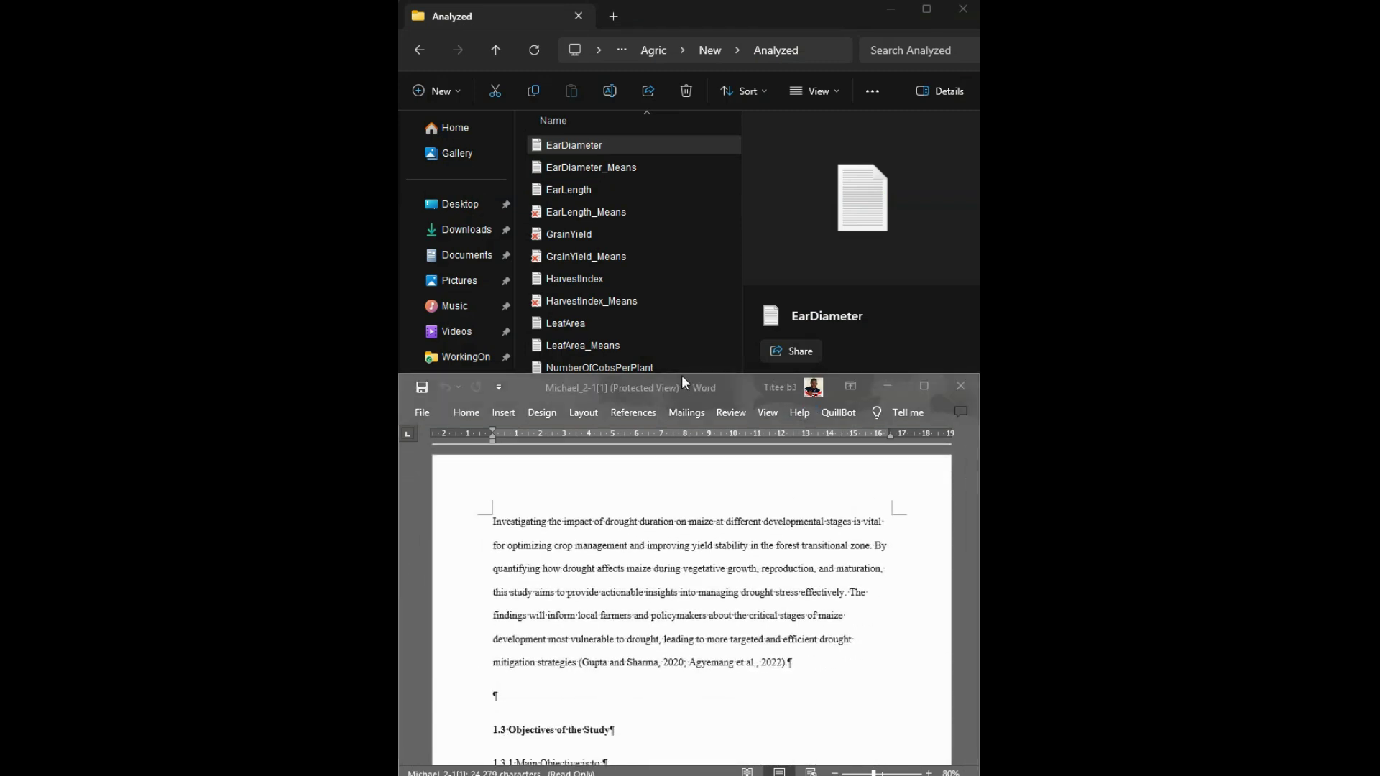
{"action": "left_click", "coordinate": [680, 371]}
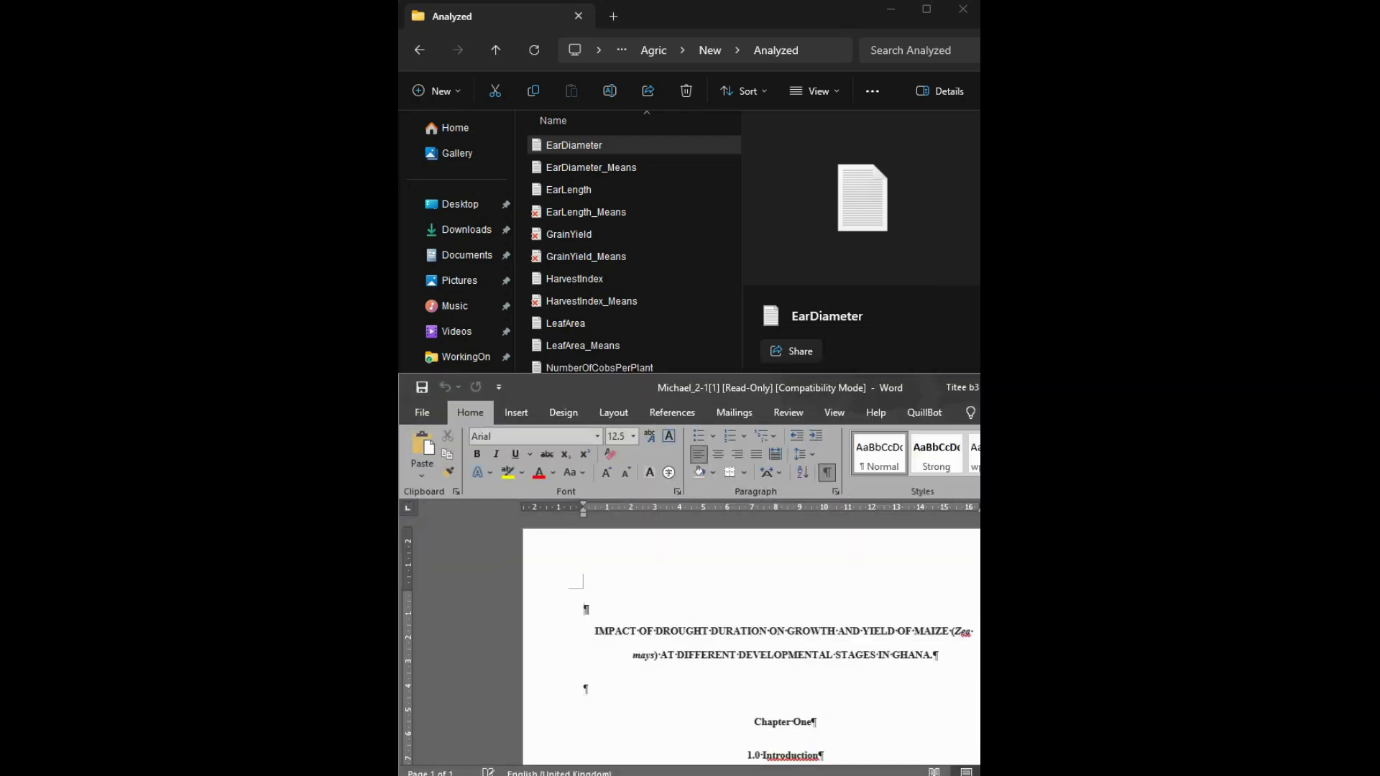
{"action": "key", "text": "alt+Tab"}
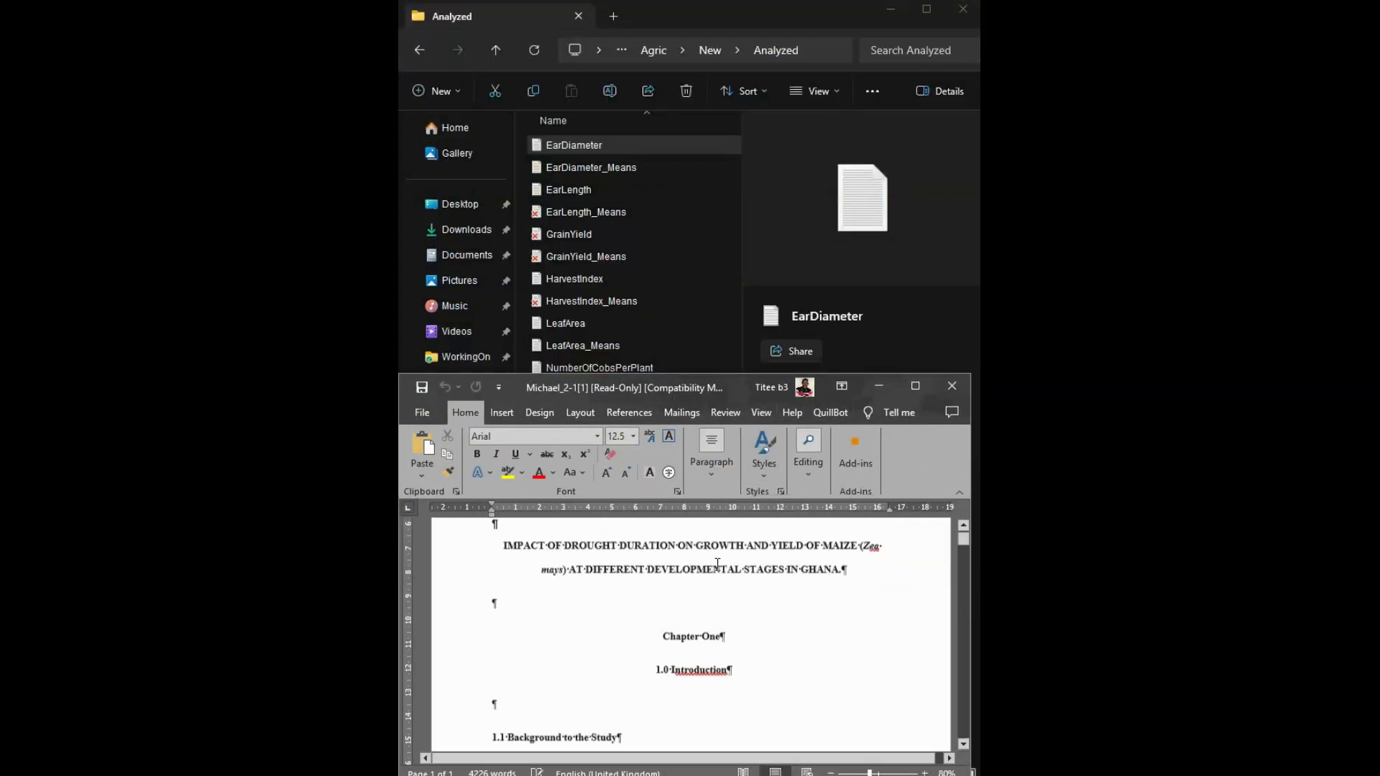
Collapse the Word ribbon and go to Table 3.1, Treatment Combination, in the thesis.
{"action": "left_click", "coordinate": [457, 417]}
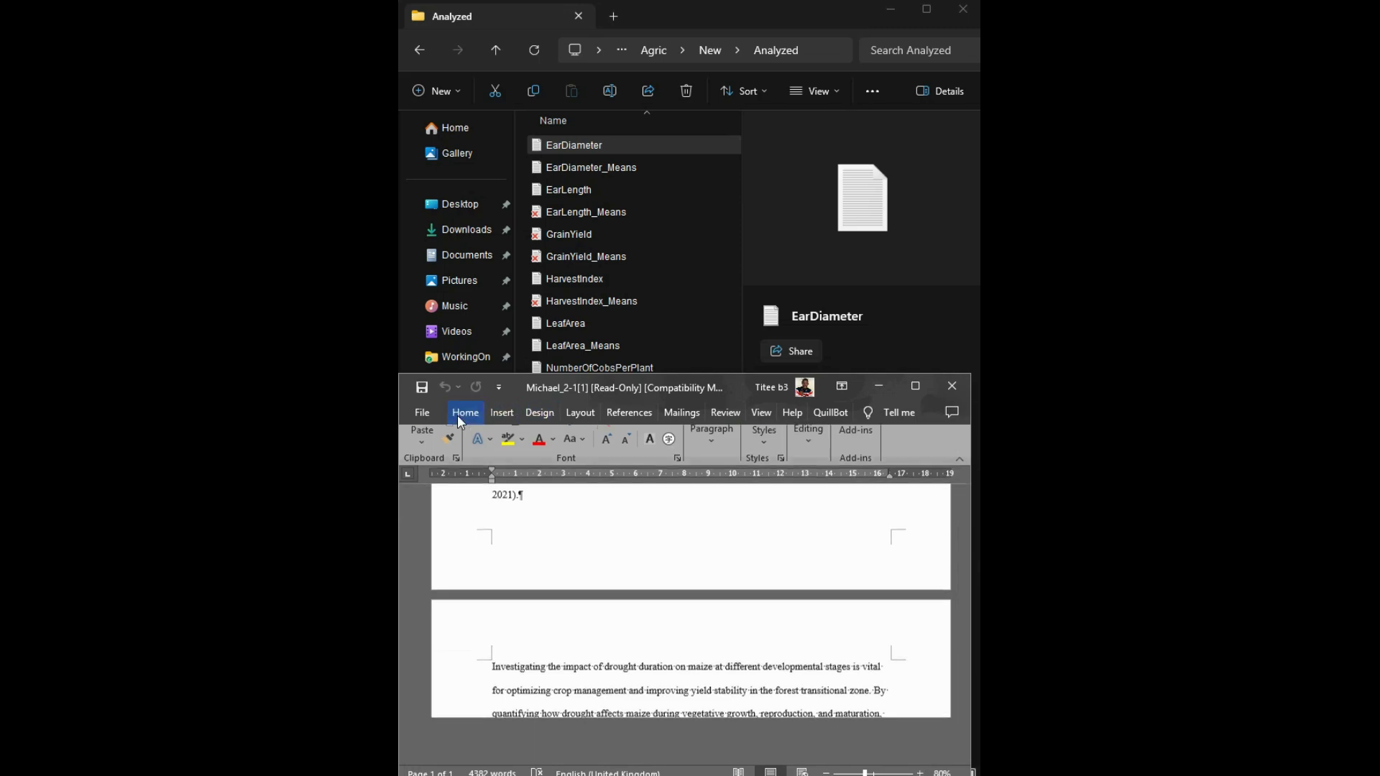
{"action": "scroll", "coordinate": [656, 493], "scroll_direction": "down", "scroll_amount": 15}
{"action": "scroll", "coordinate": [678, 489], "scroll_direction": "down", "scroll_amount": 20}
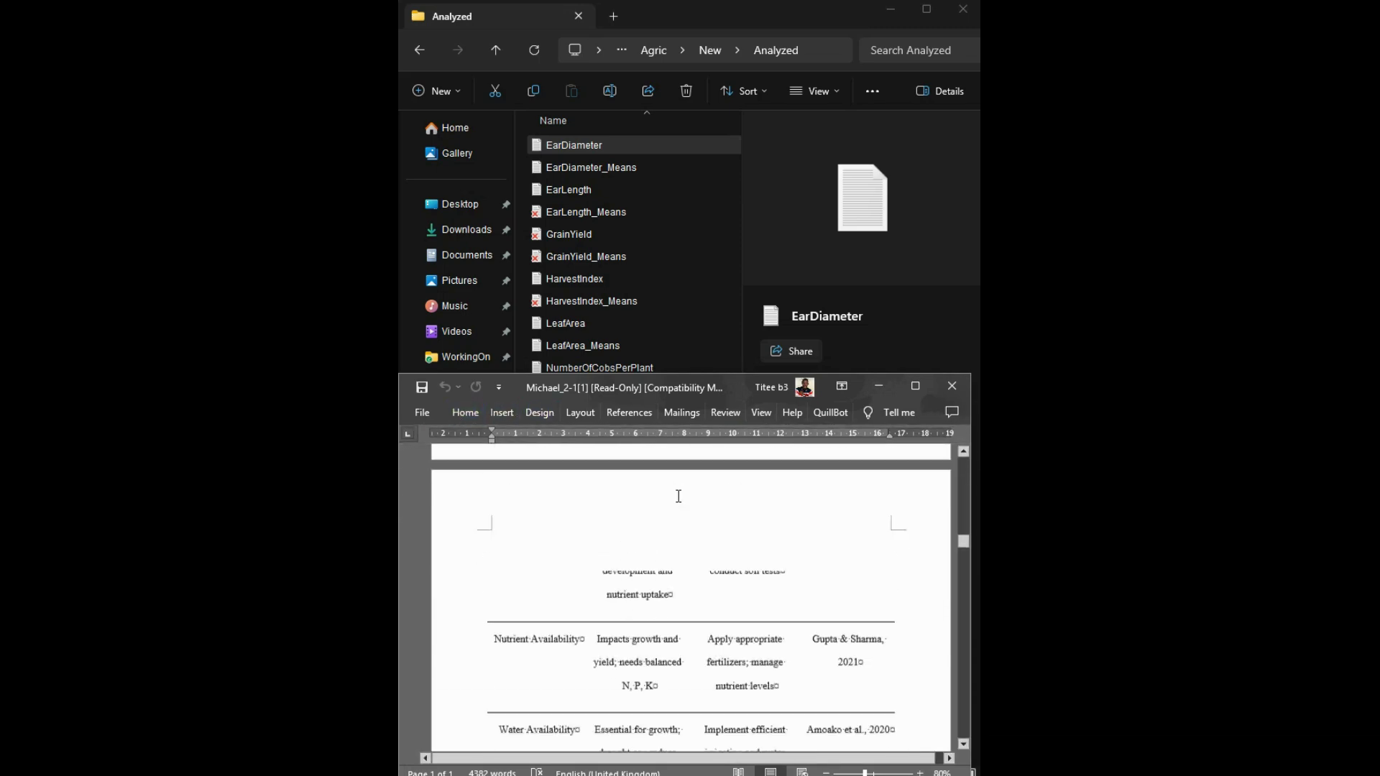
{"action": "scroll", "coordinate": [671, 511], "scroll_direction": "down", "scroll_amount": 10}
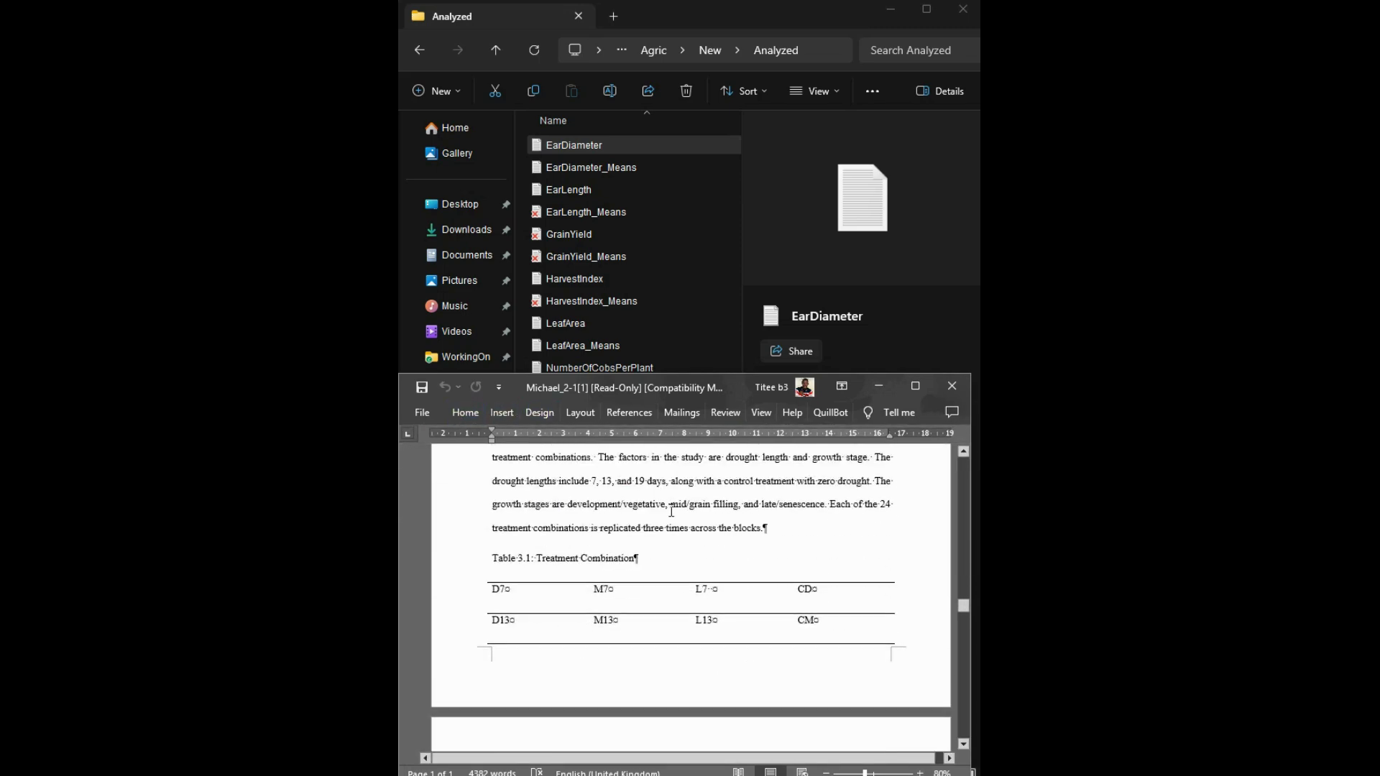
Examine the Table 3.1 treatment codes, starting with D7, against the growth stages in section 3.4 and the abbreviation legend under the table.
{"action": "scroll", "coordinate": [623, 539], "scroll_direction": "up", "scroll_amount": 8}
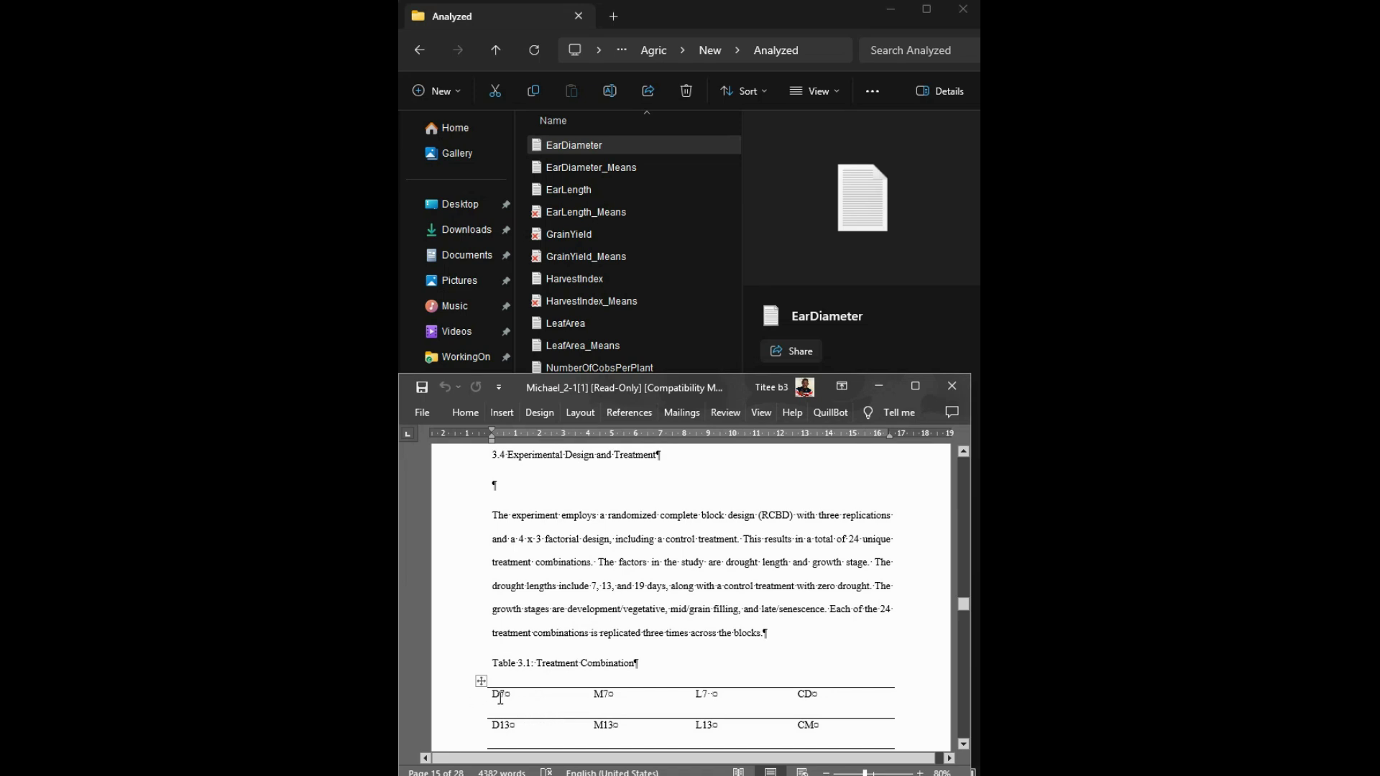
{"action": "left_click_drag", "start_coordinate": [506, 698], "coordinate": [495, 696]}
{"action": "scroll", "coordinate": [525, 651], "scroll_direction": "down", "scroll_amount": 5}
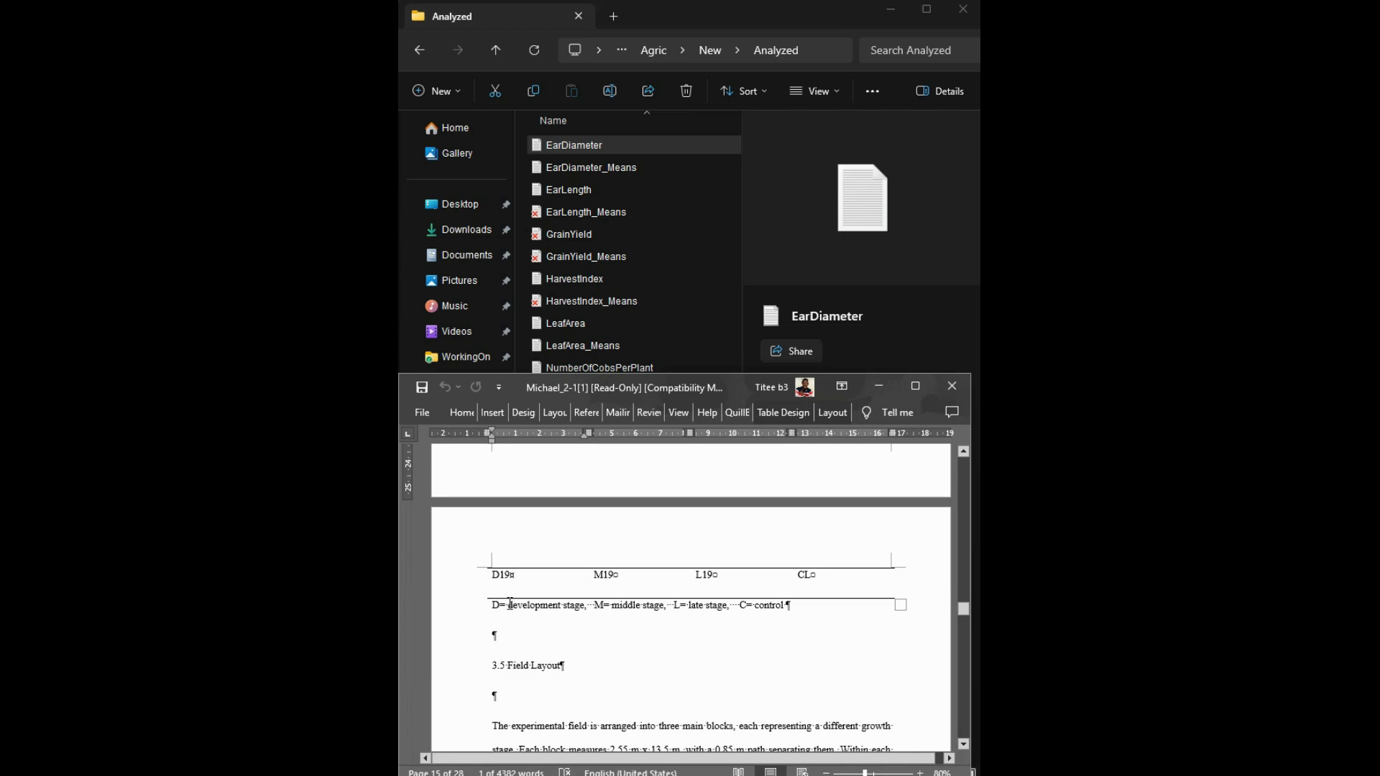
{"action": "scroll", "coordinate": [565, 632], "scroll_direction": "up", "scroll_amount": 5}
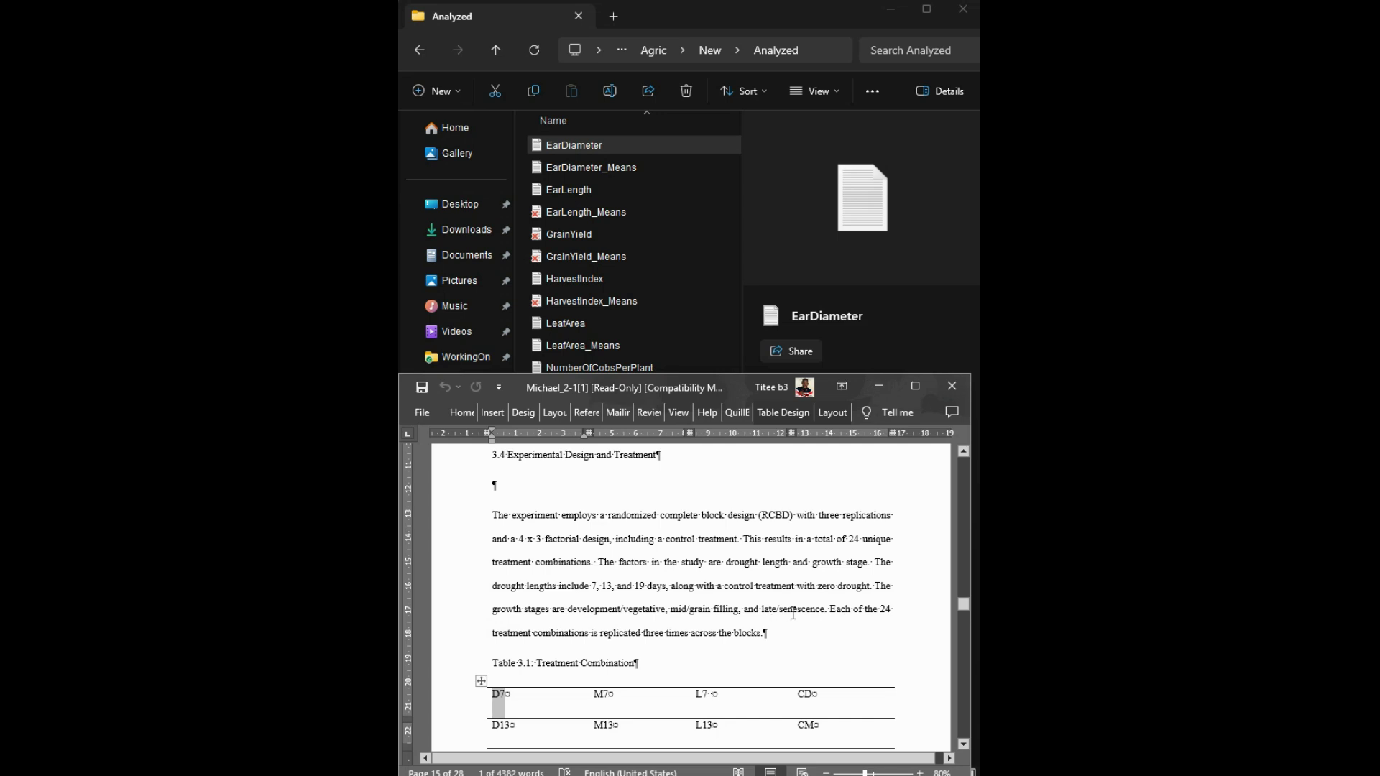
{"action": "left_click_drag", "start_coordinate": [875, 590], "coordinate": [825, 609]}
{"action": "scroll", "coordinate": [776, 647], "scroll_direction": "down", "scroll_amount": 3}
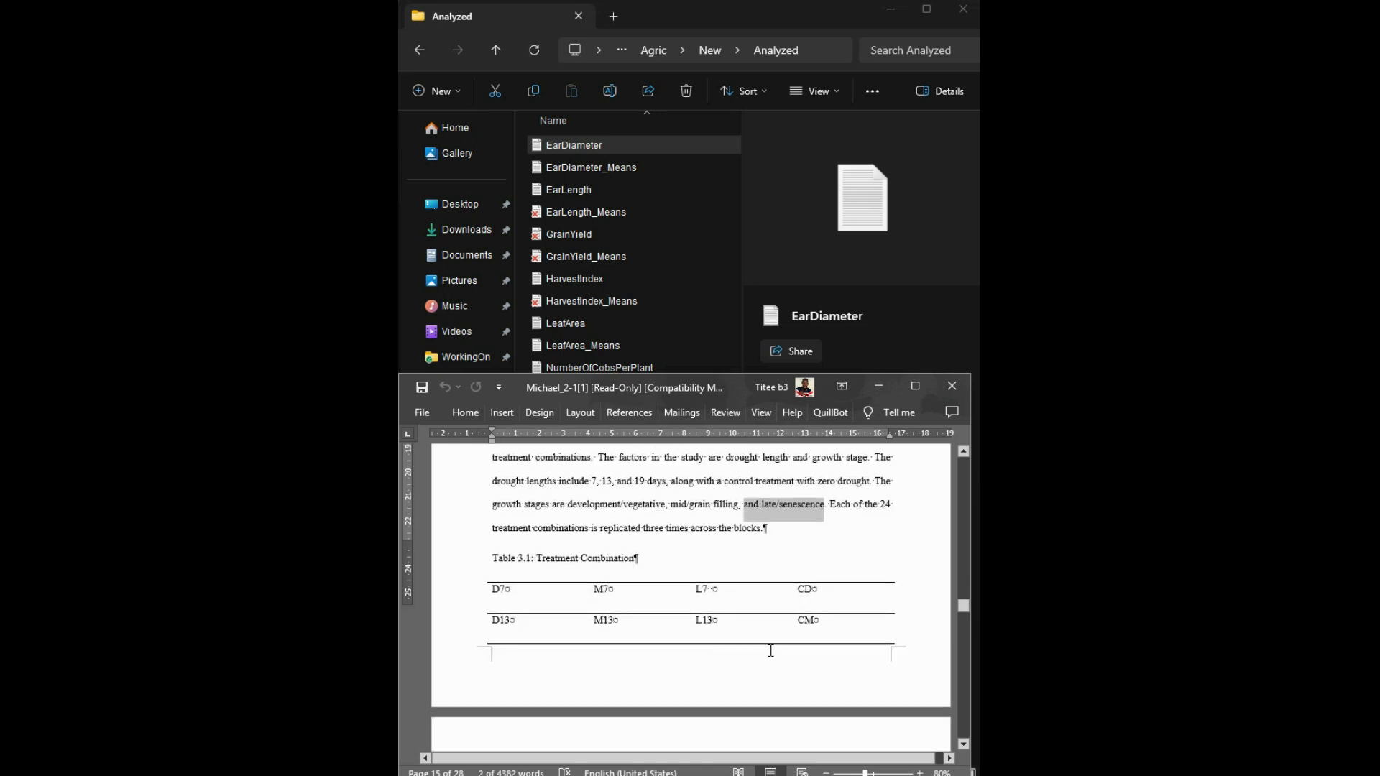
{"action": "left_click_drag", "start_coordinate": [741, 501], "coordinate": [787, 511]}
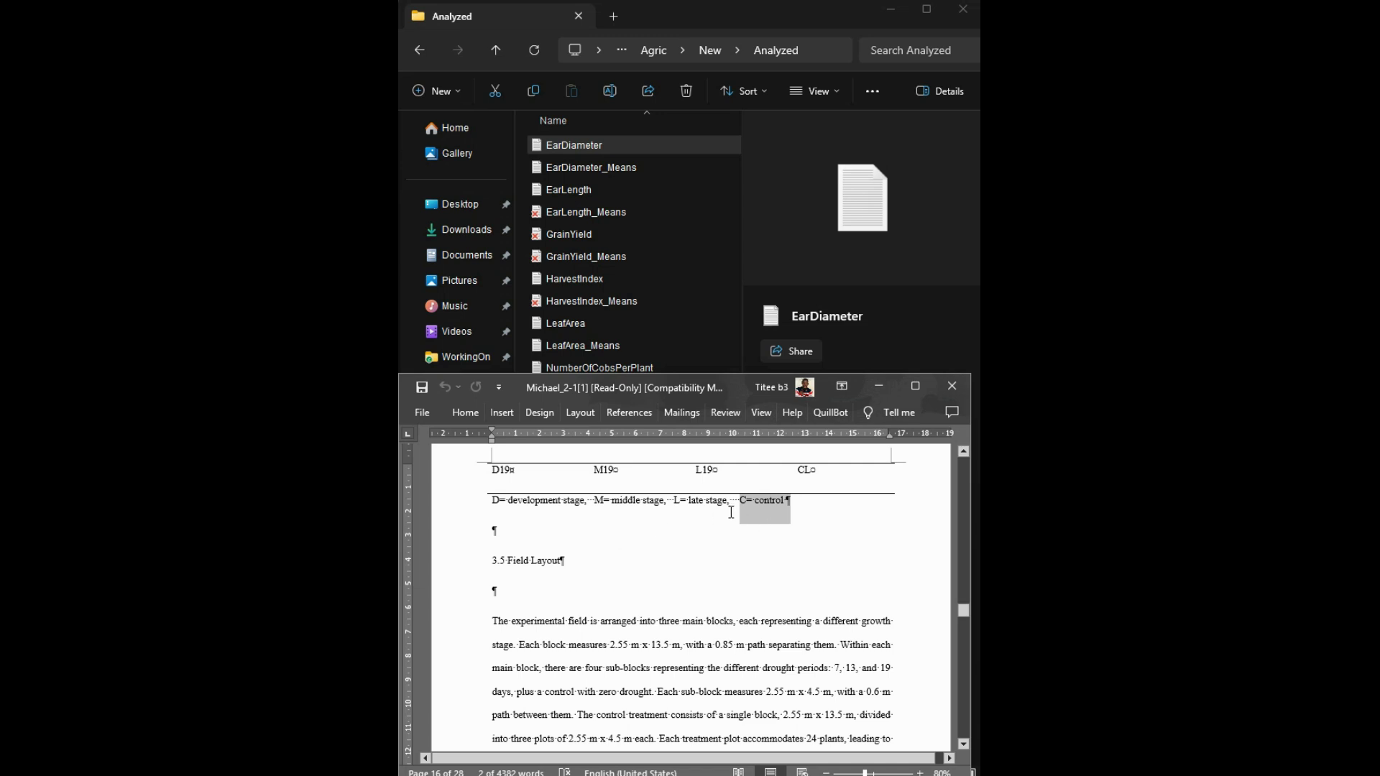
Examine the drought lengths listed in the experimental design paragraph of section 3.4.
{"action": "scroll", "coordinate": [723, 525], "scroll_direction": "up", "scroll_amount": 4}
{"action": "scroll", "coordinate": [723, 525], "scroll_direction": "up", "scroll_amount": 4}
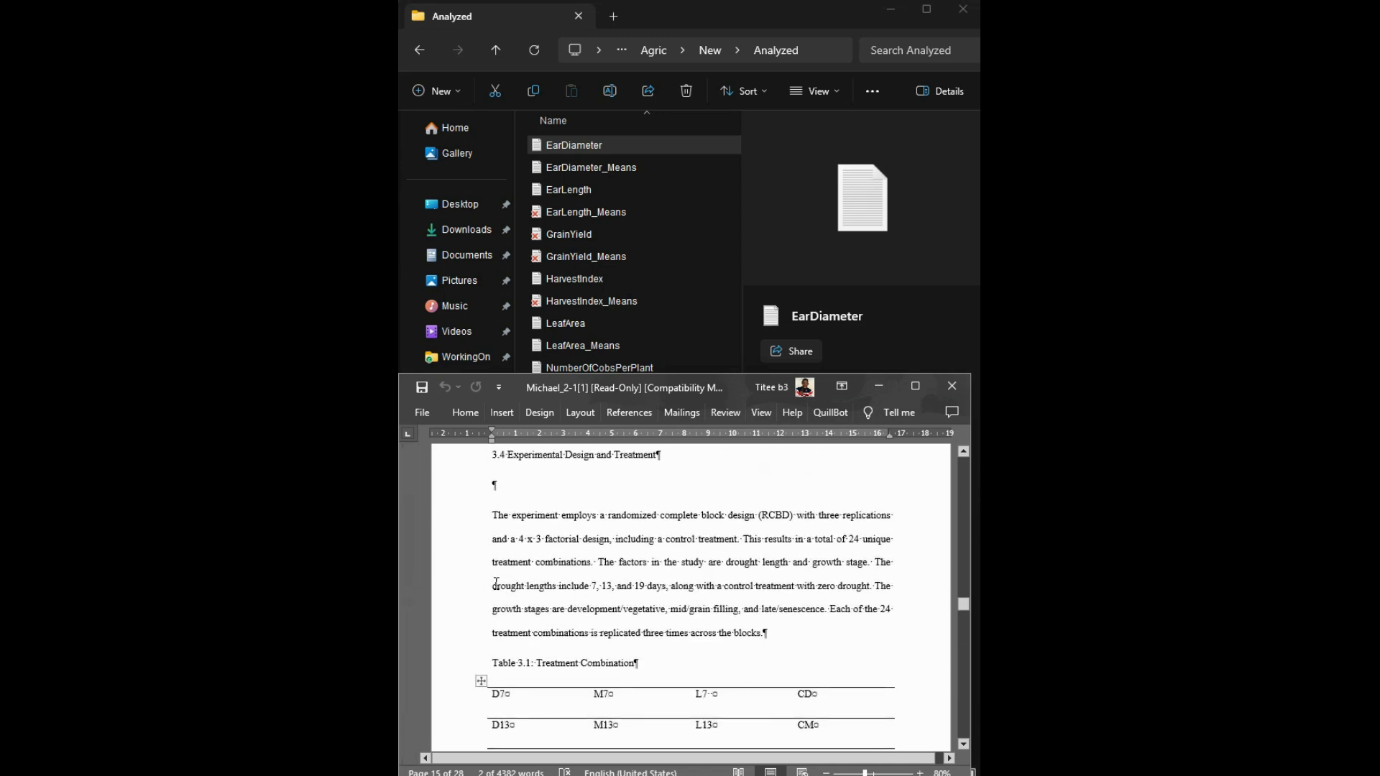
{"action": "left_click_drag", "start_coordinate": [493, 586], "coordinate": [559, 587]}
{"action": "left_click", "coordinate": [594, 584]}
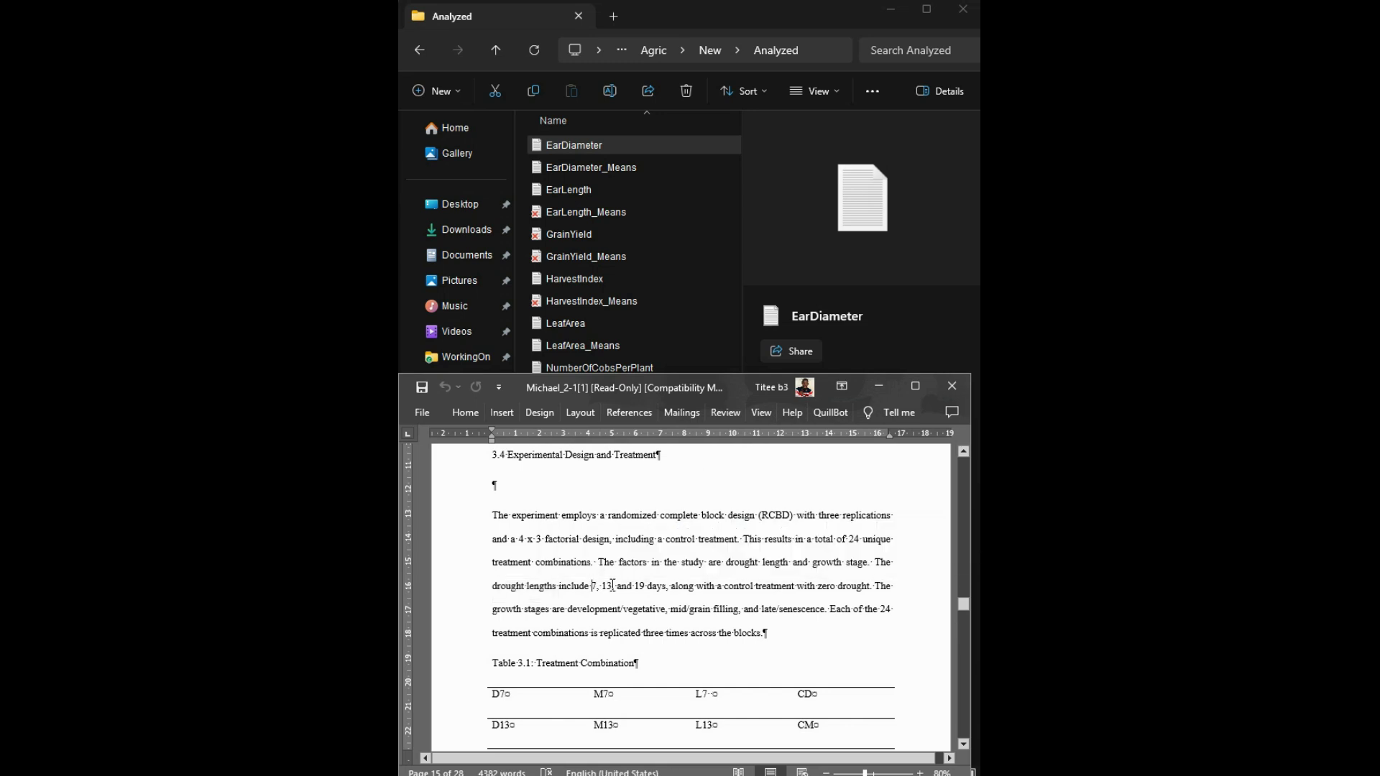
Put the thesis away, open the EarDiameter results file and examine the P values of FactorA and FactorB.
{"action": "left_click", "coordinate": [647, 586]}
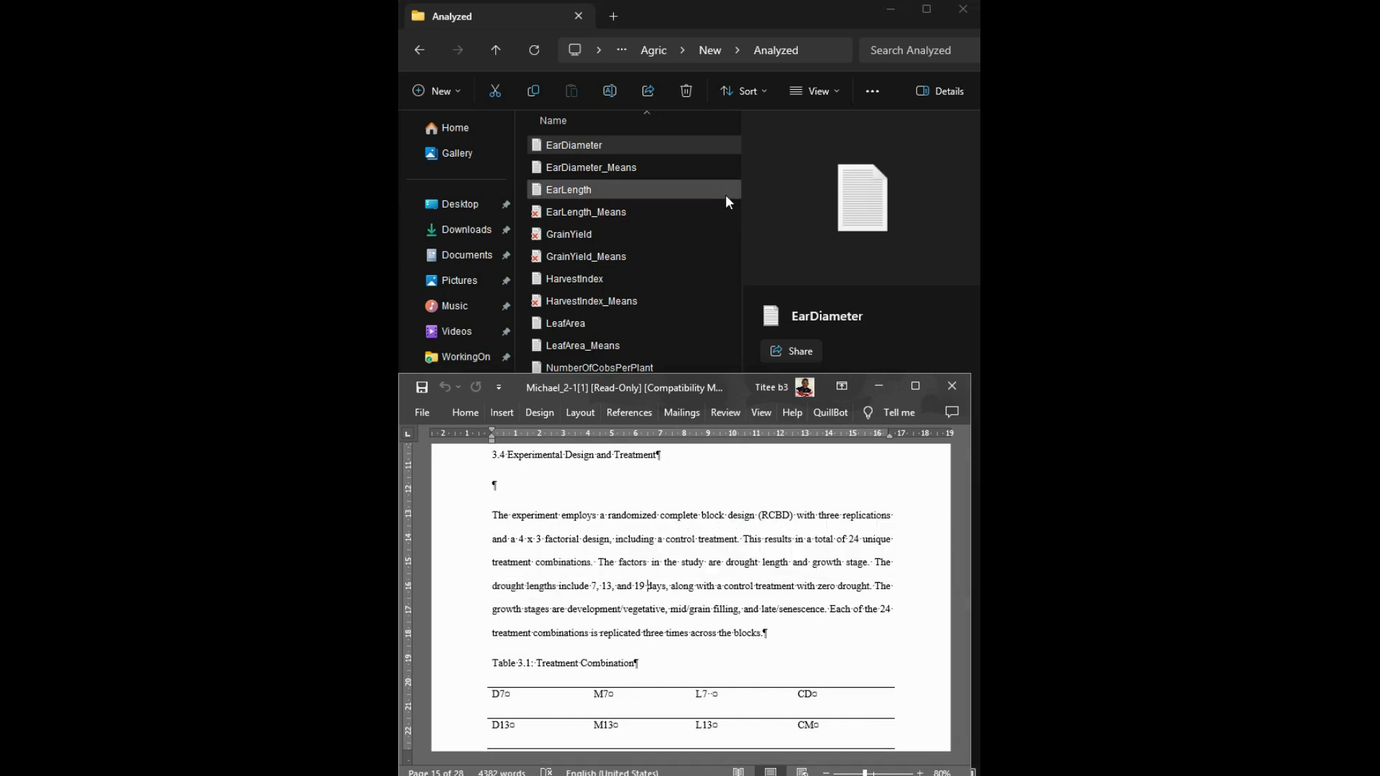
{"action": "left_click", "coordinate": [879, 386]}
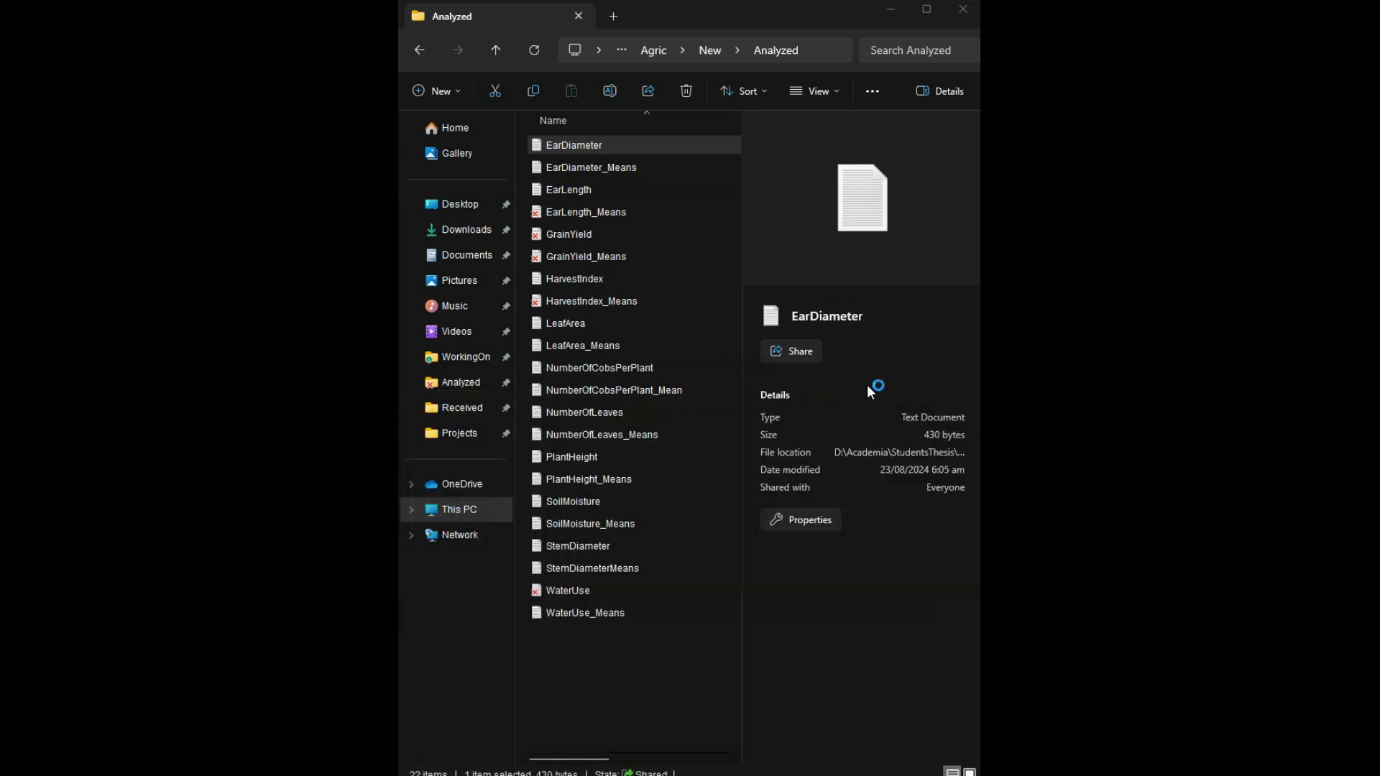
{"action": "key", "text": "Return"}
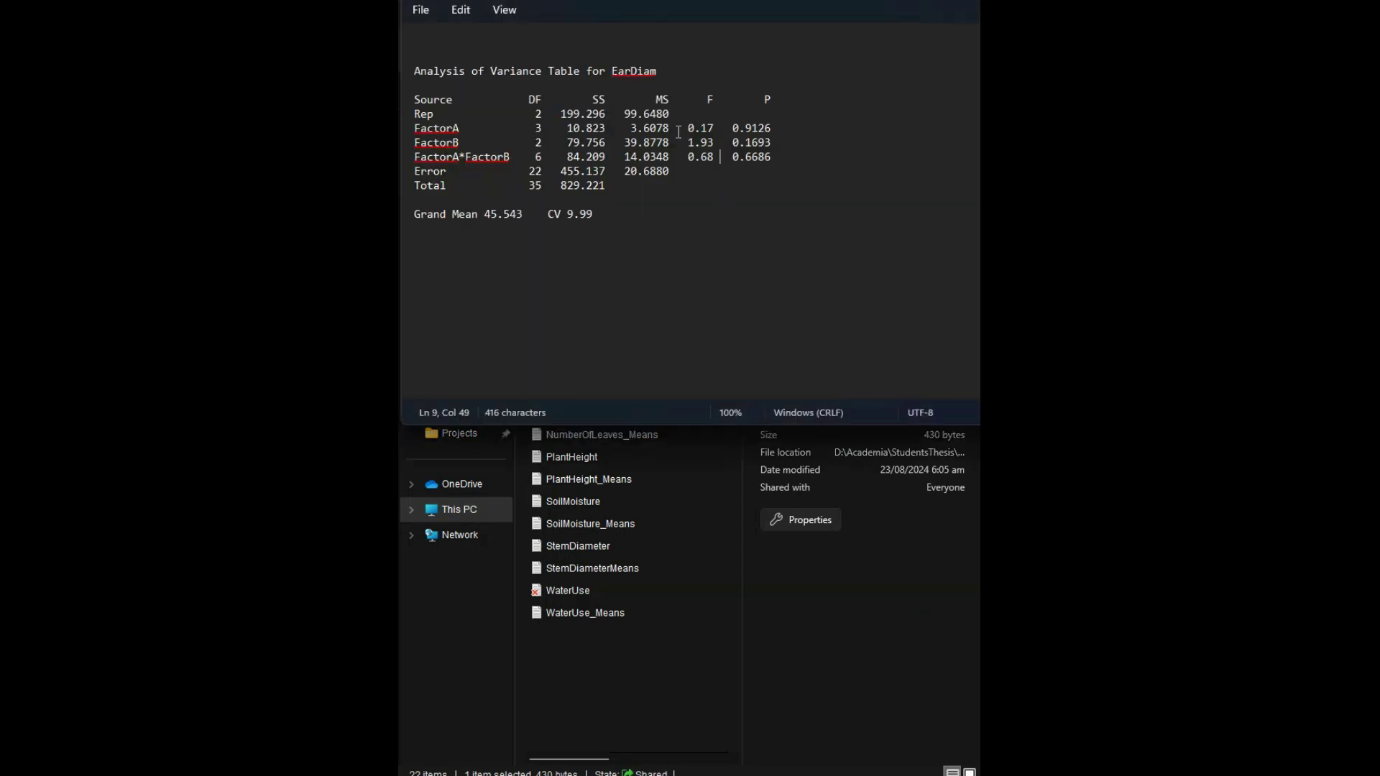
{"action": "left_click_drag", "start_coordinate": [733, 128], "coordinate": [764, 131]}
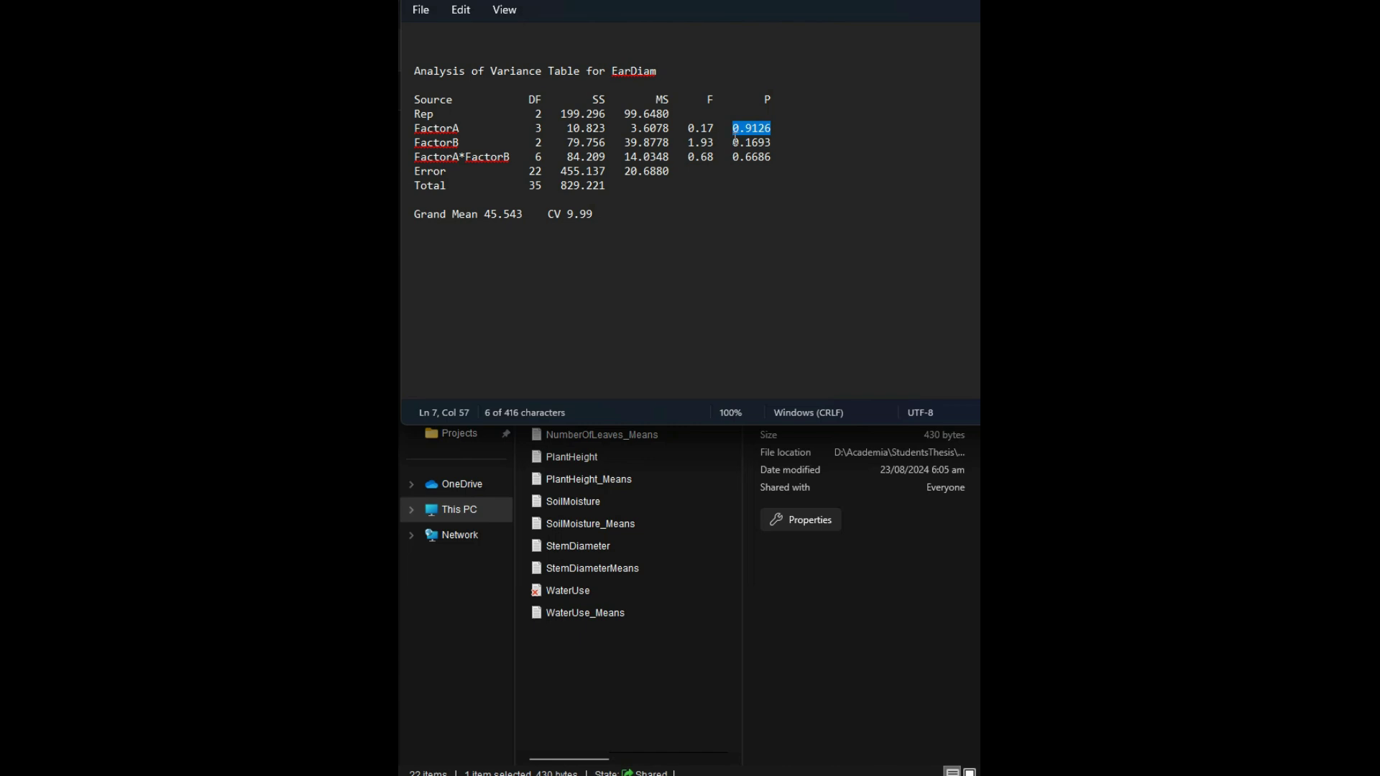
{"action": "left_click_drag", "start_coordinate": [733, 142], "coordinate": [768, 143]}
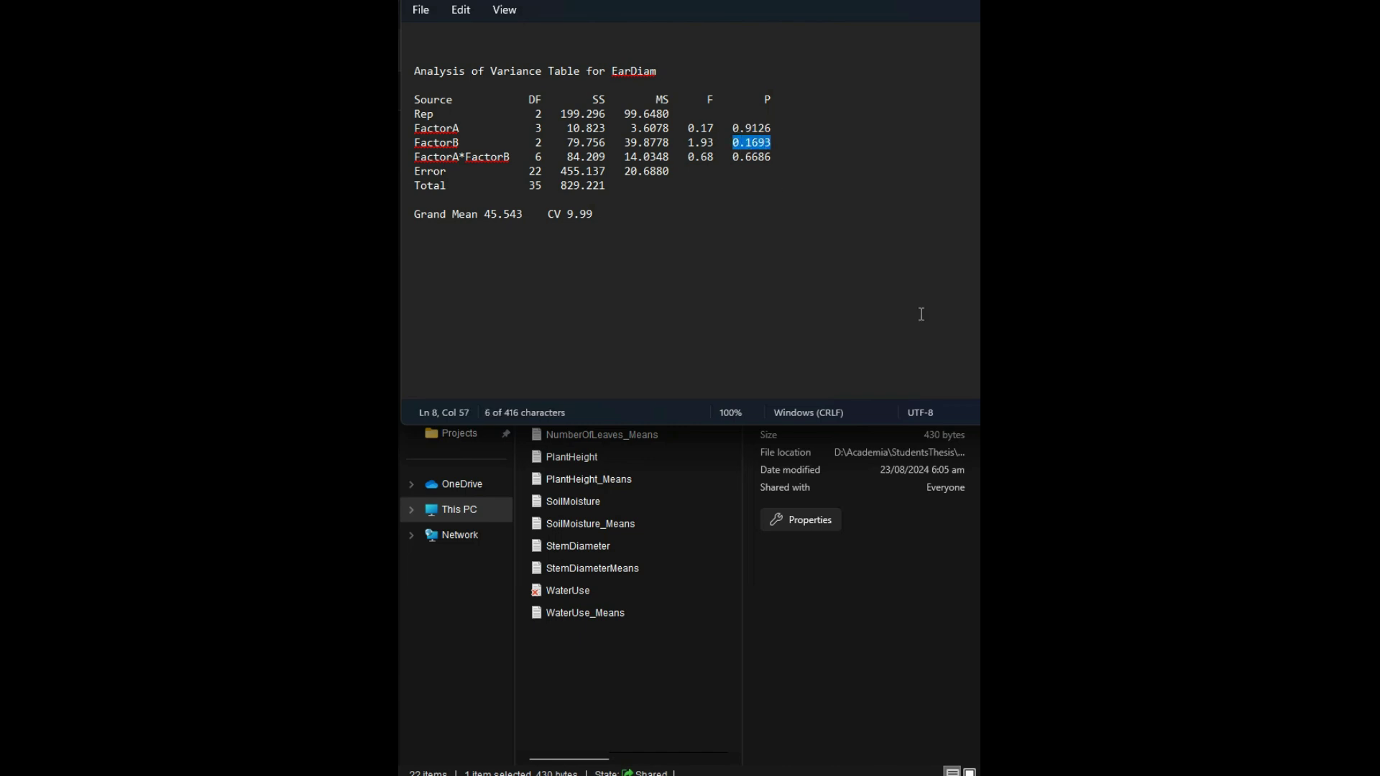
Check the thesis's drought lengths again, examine the FactorA*FactorB P value for ear diameter, and return to the Analyzed folder.
{"action": "key", "text": "alt+Tab"}
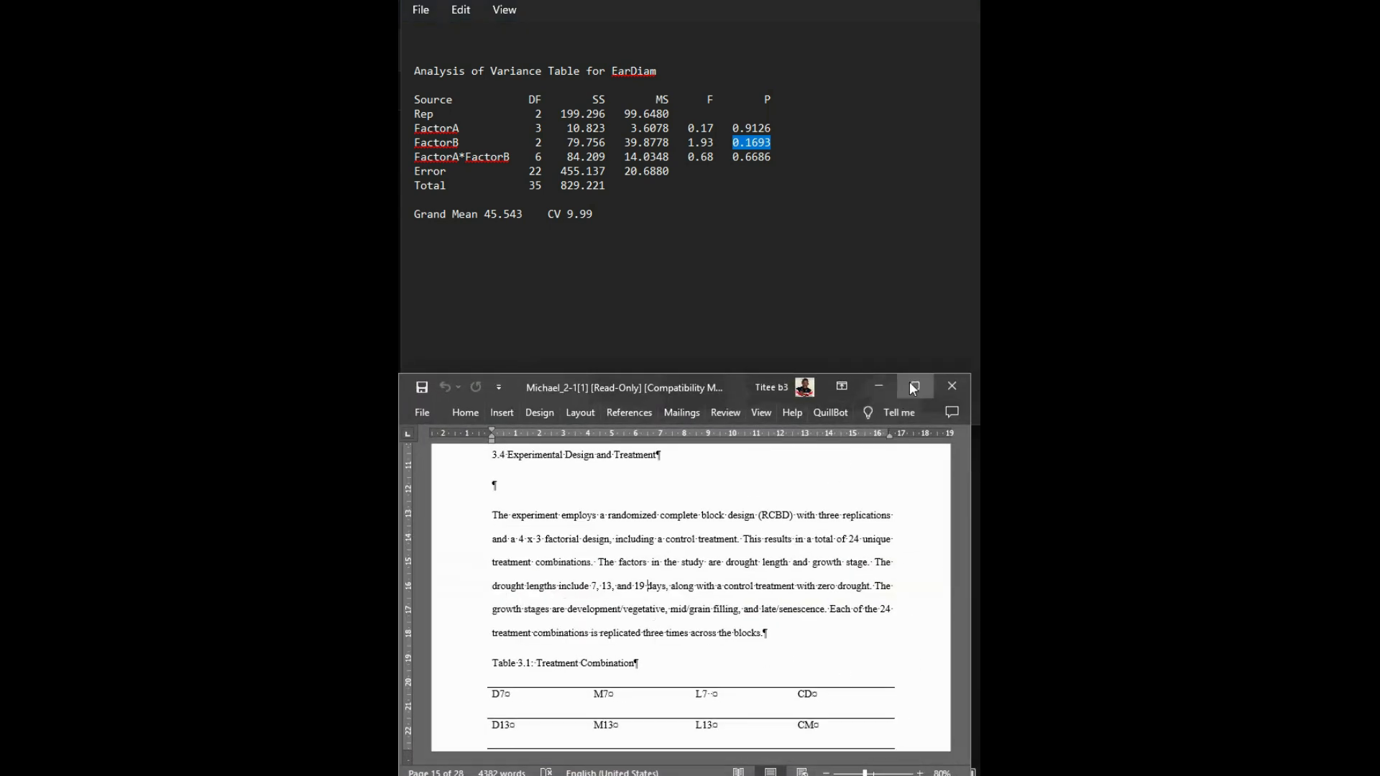
{"action": "left_click", "coordinate": [879, 385]}
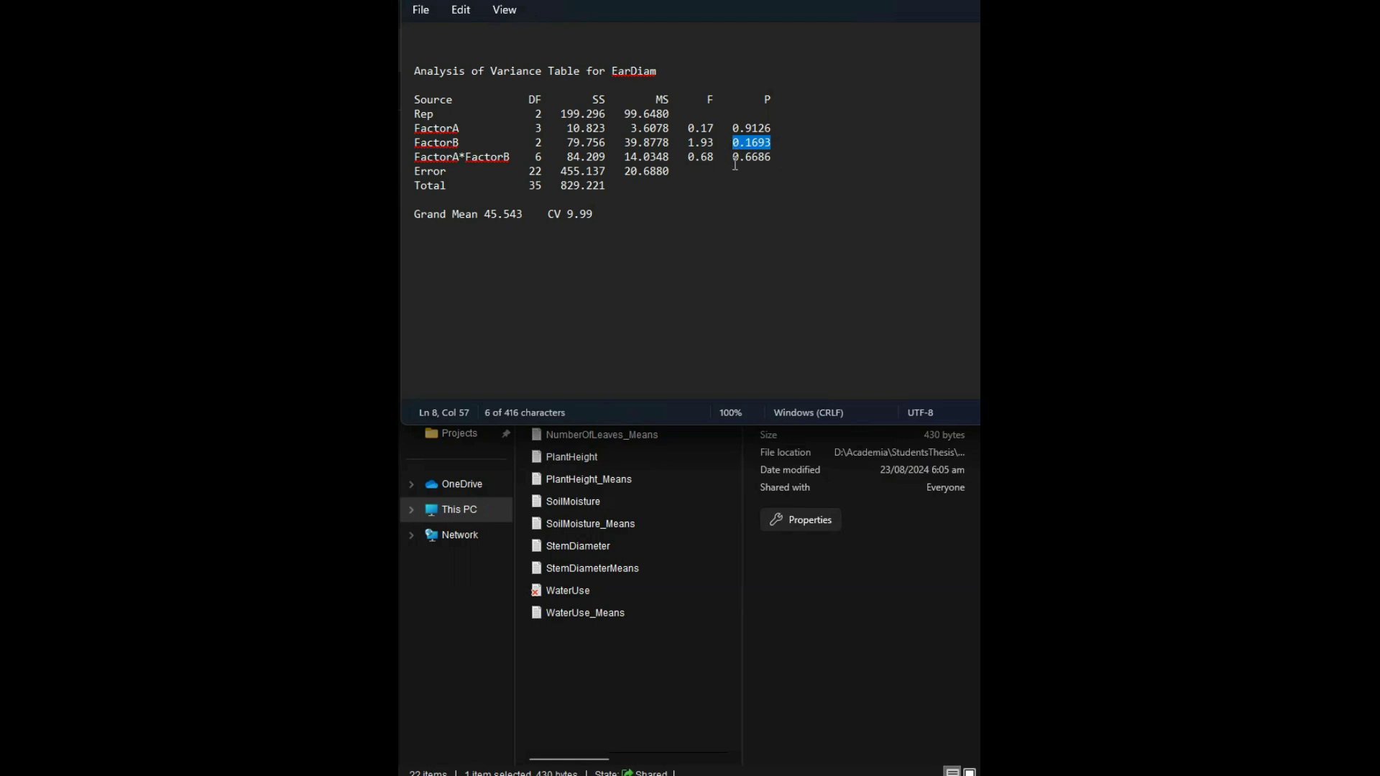
{"action": "left_click_drag", "start_coordinate": [764, 165], "coordinate": [765, 158]}
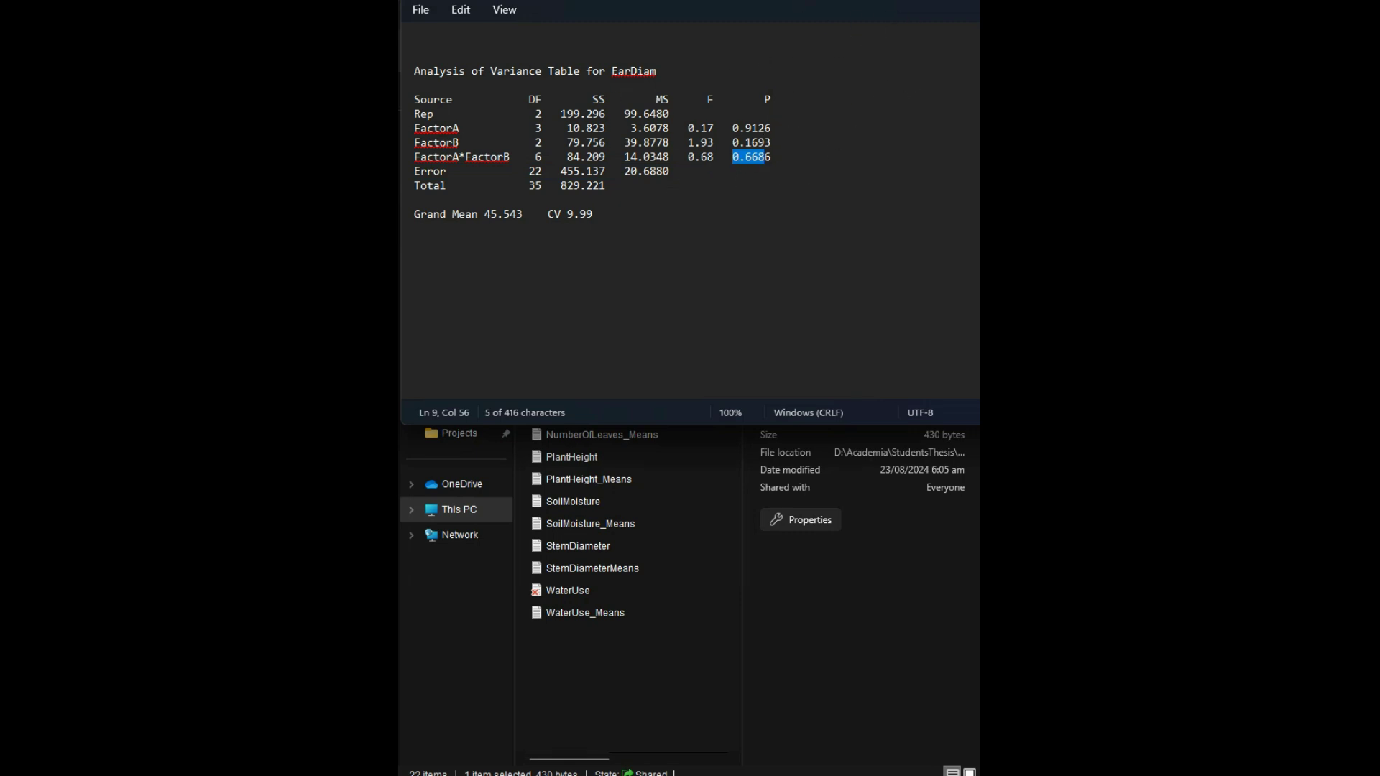
{"action": "left_click", "coordinate": [924, 1]}
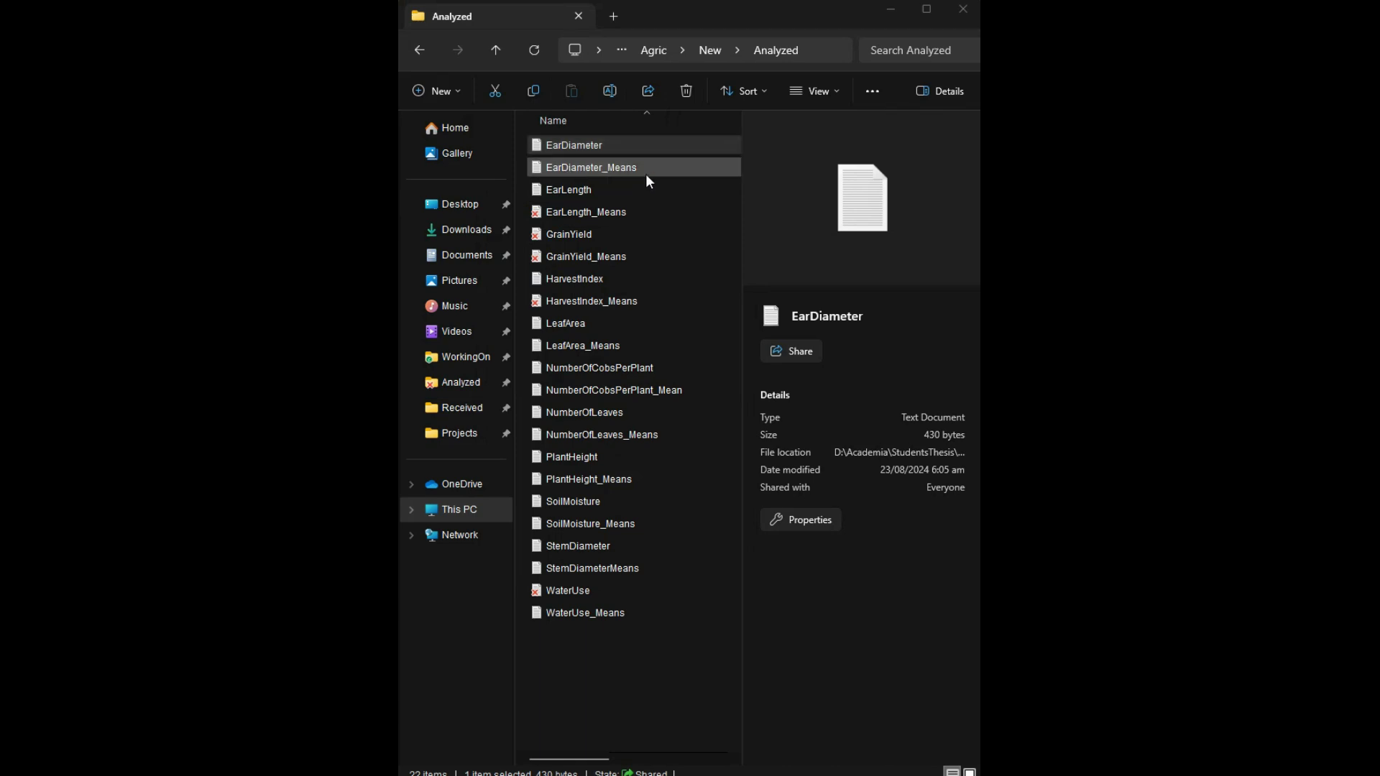
Open EarDiameter_Means and examine the Tukey HSD means and homogeneous groups for FactorA.
{"action": "double_click", "coordinate": [583, 167]}
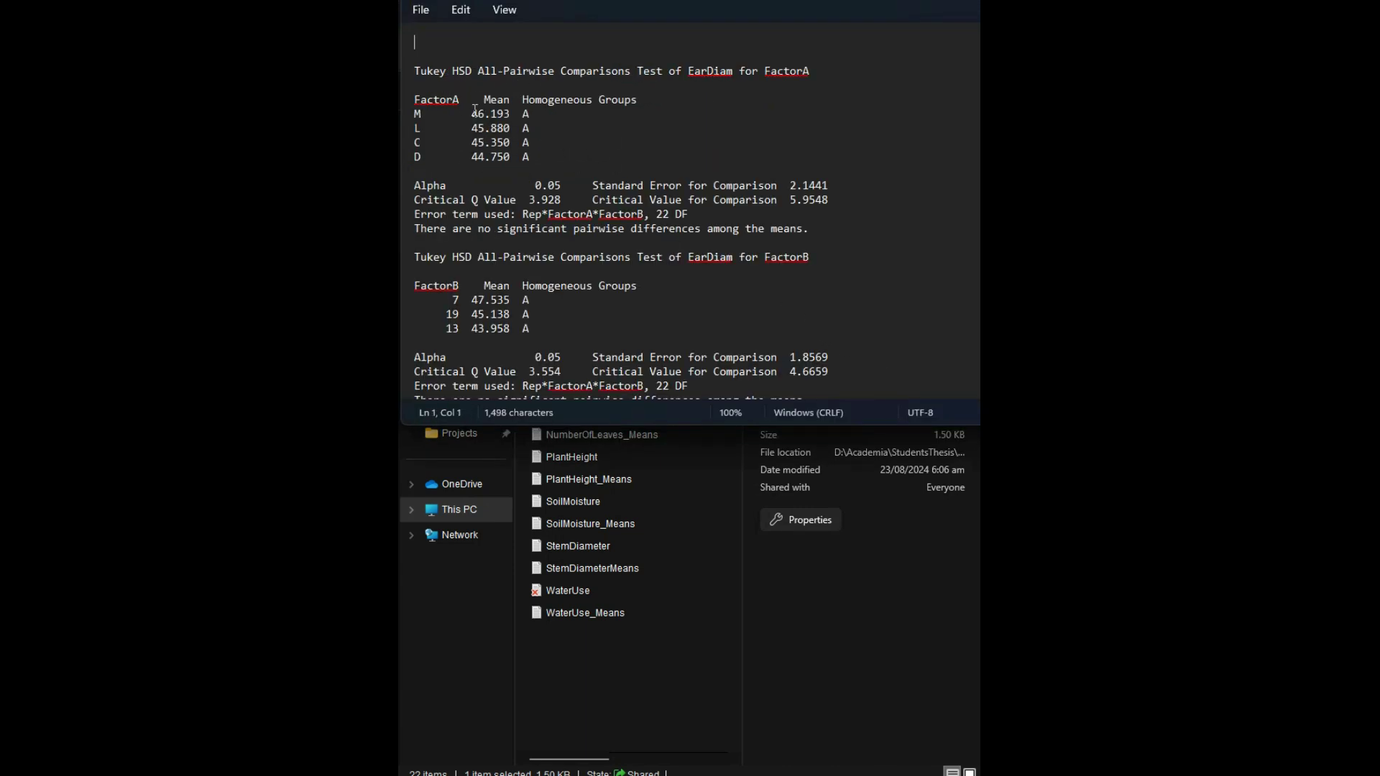
{"action": "left_click_drag", "start_coordinate": [479, 113], "coordinate": [497, 156]}
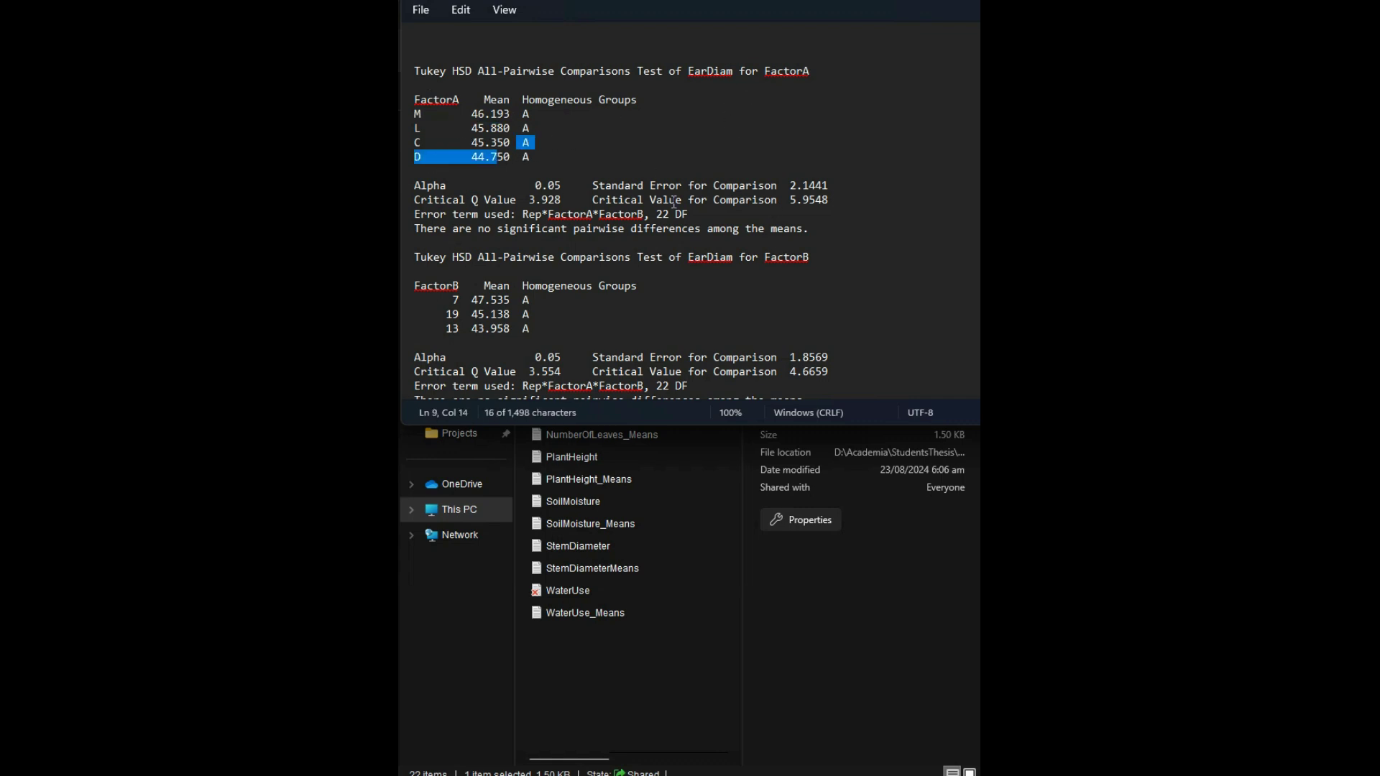
{"action": "left_click", "coordinate": [907, 2]}
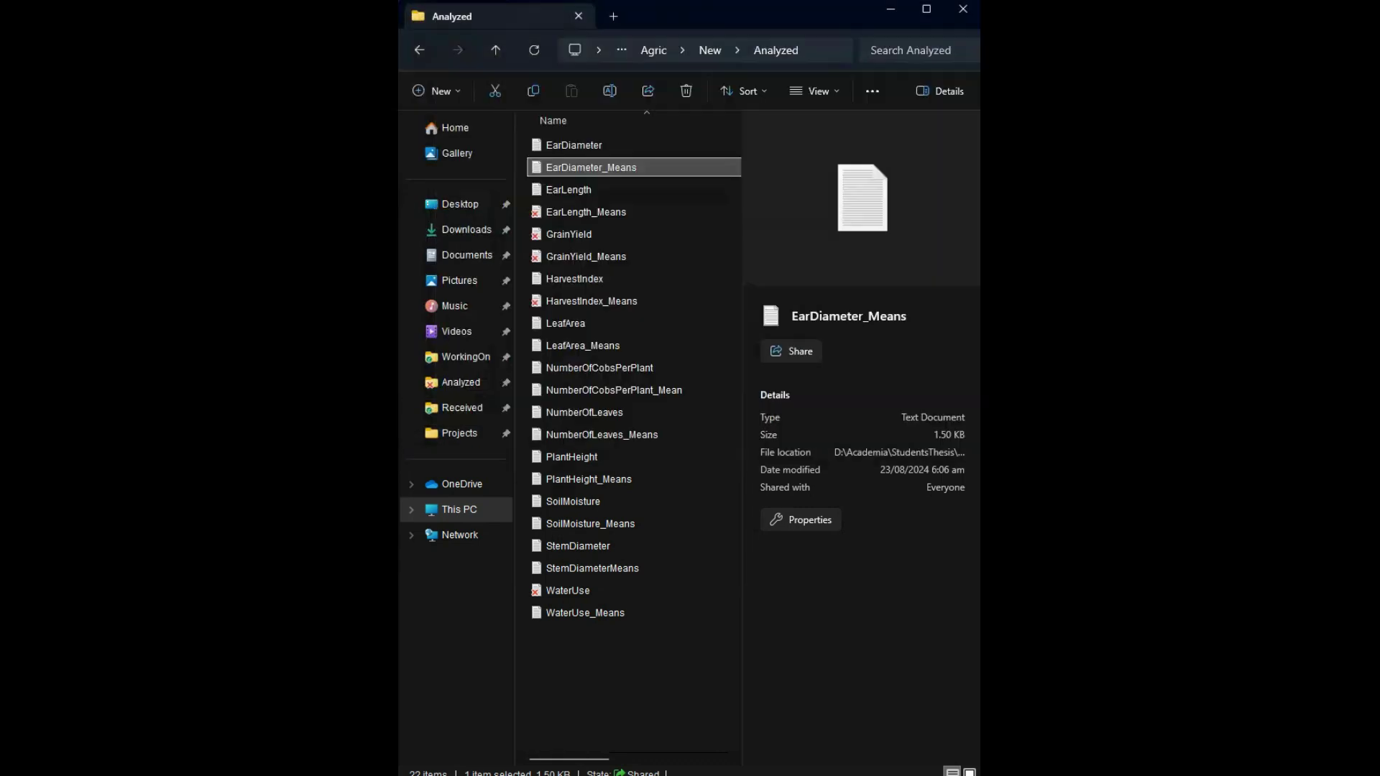
Open the EarLength results and examine the FactorB and FactorA*FactorB rows of the analysis of variance table.
{"action": "double_click", "coordinate": [591, 189]}
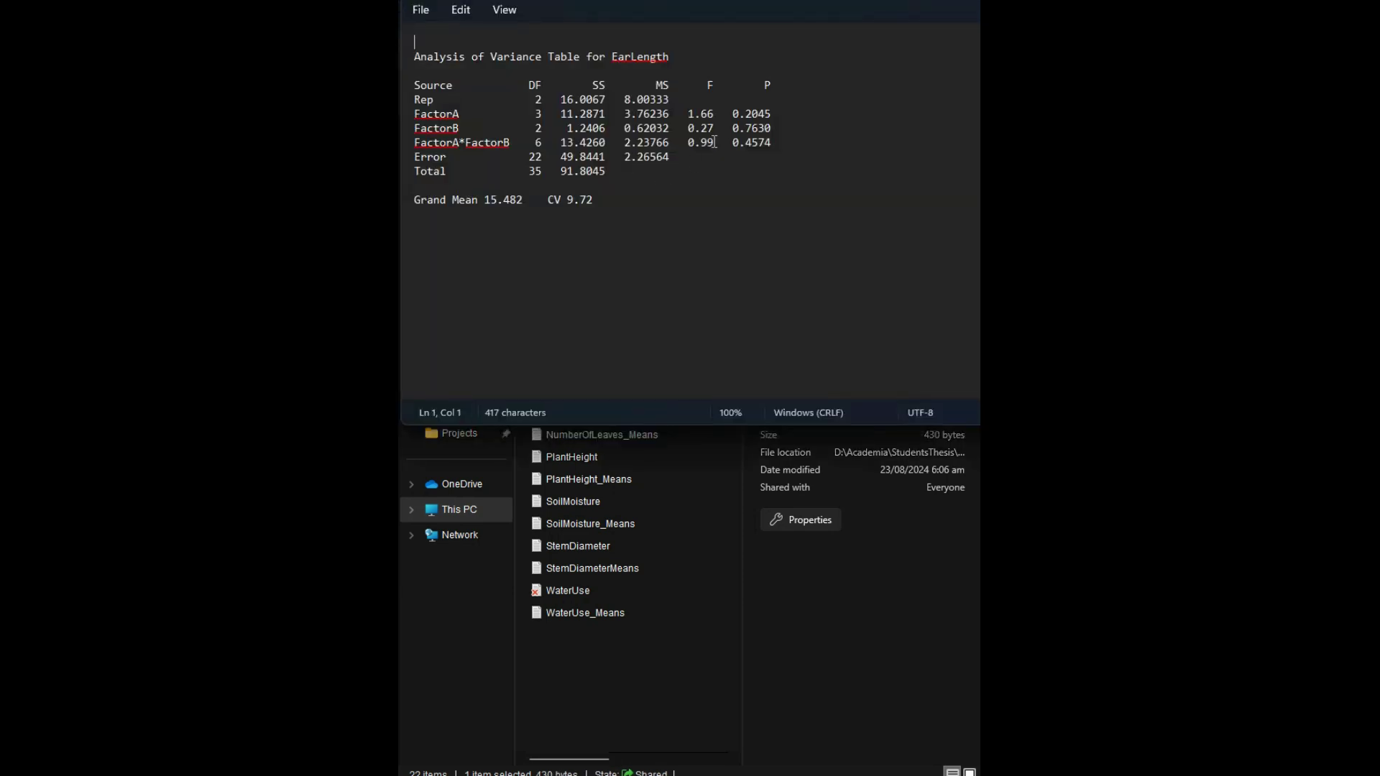
{"action": "left_click_drag", "start_coordinate": [740, 126], "coordinate": [416, 158]}
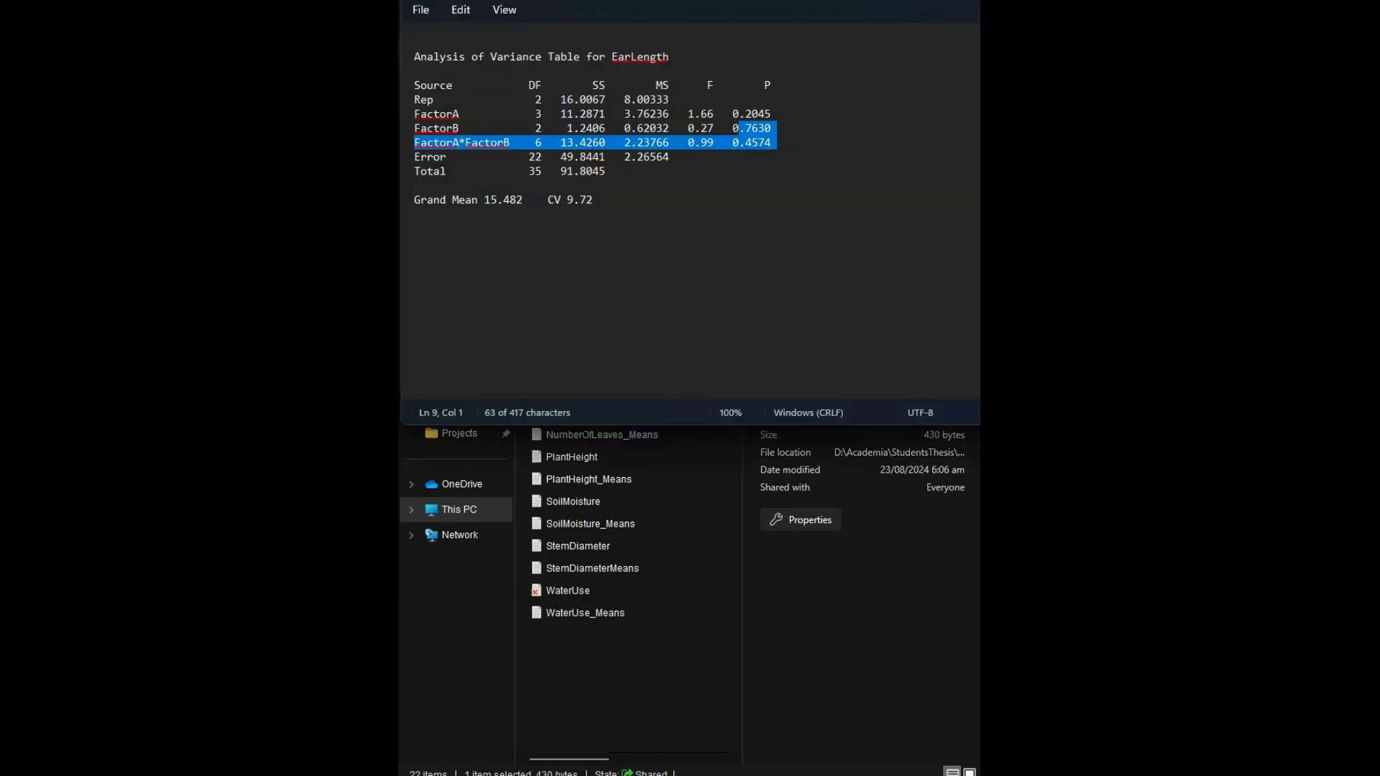
{"action": "left_click", "coordinate": [686, 479]}
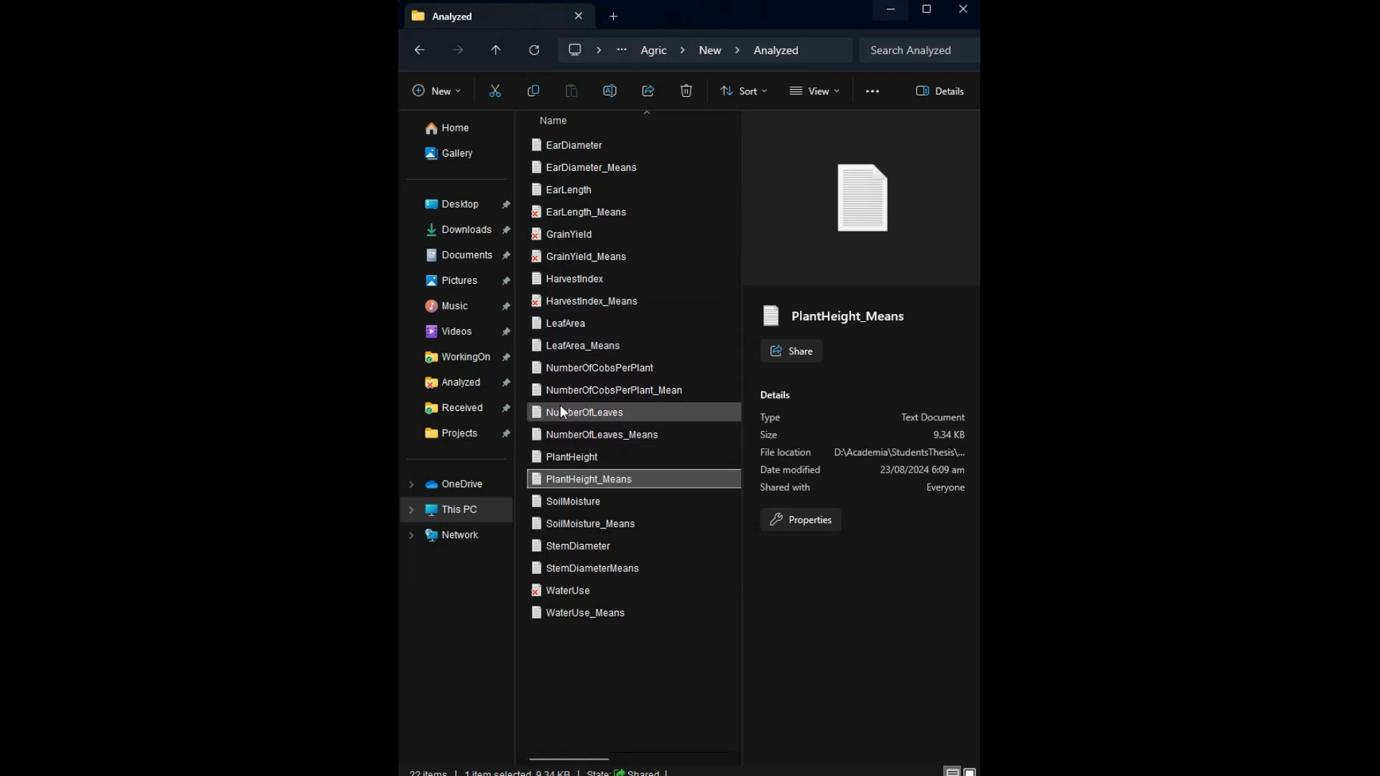
Open the PlantHeight results and examine the PH14 heading of the first analysis of variance table.
{"action": "left_click", "coordinate": [583, 460]}
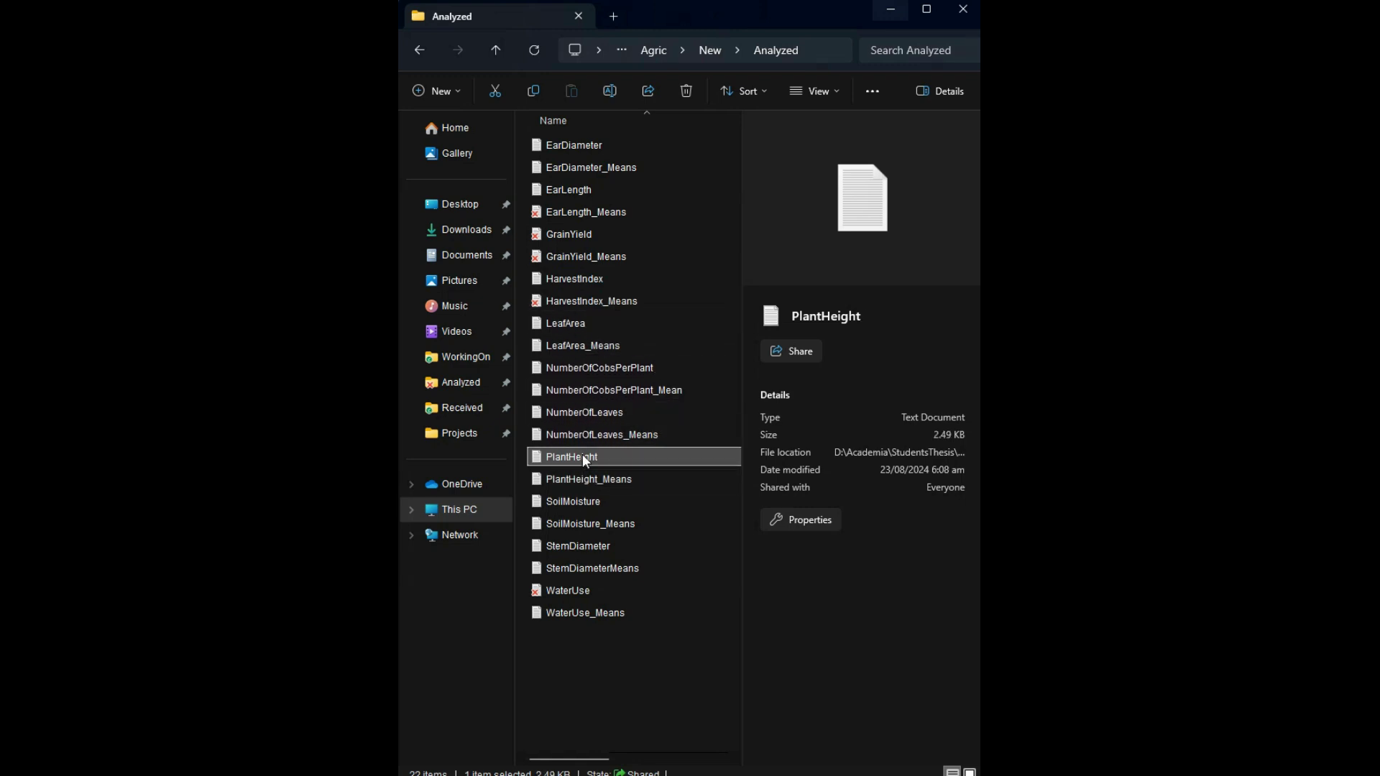
{"action": "double_click", "coordinate": [586, 458]}
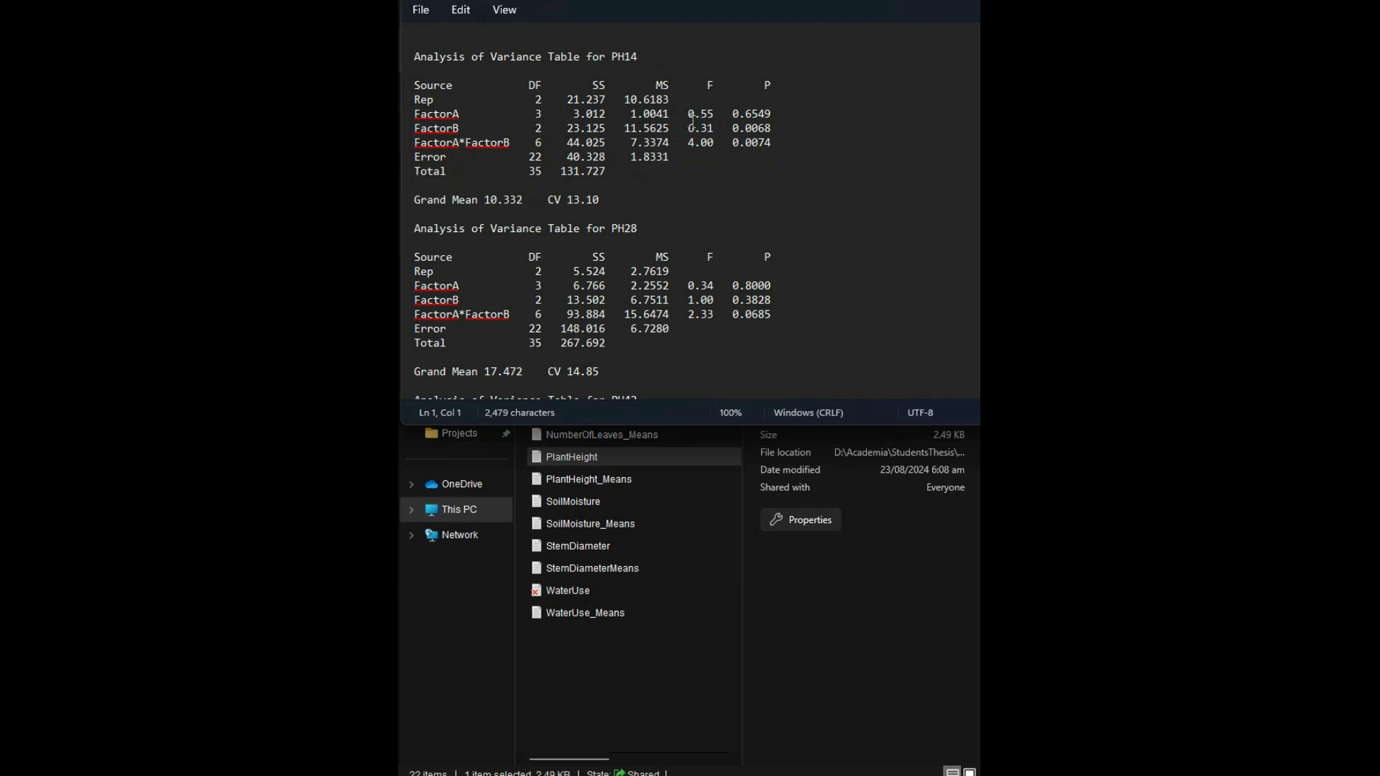
{"action": "left_click", "coordinate": [734, 113]}
{"action": "double_click", "coordinate": [622, 56]}
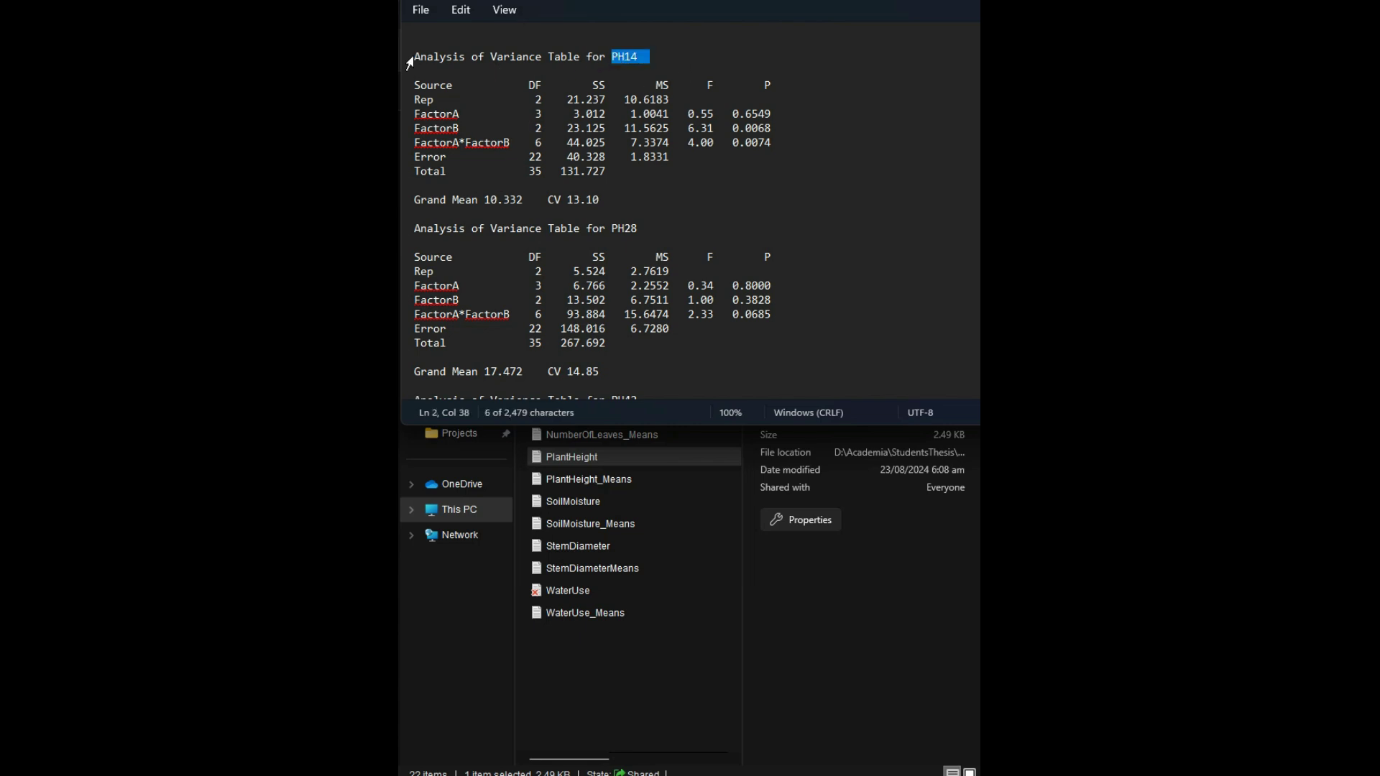
{"action": "left_click", "coordinate": [681, 498]}
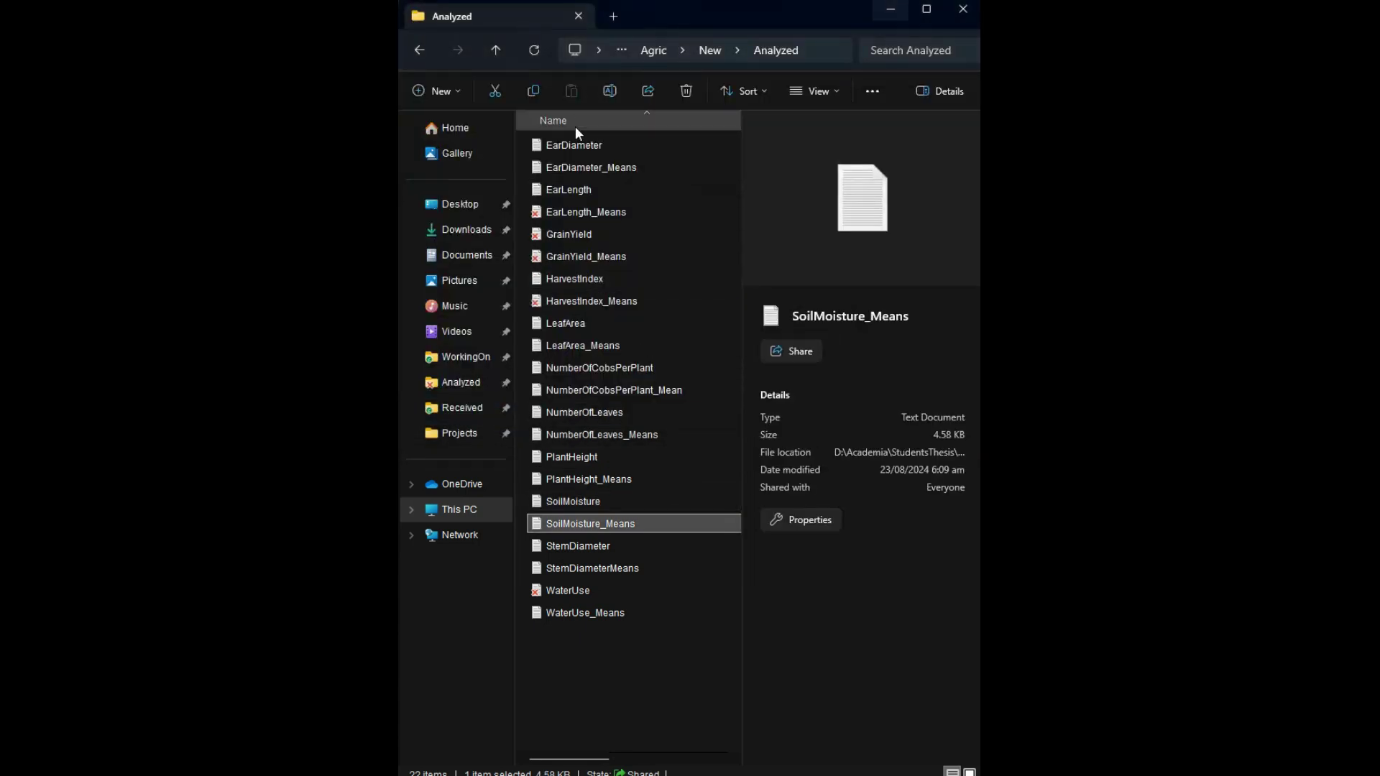
Reopen the EarDiameter results to examine how many analysis of variance tables the file holds, and close it.
{"action": "left_click", "coordinate": [567, 144]}
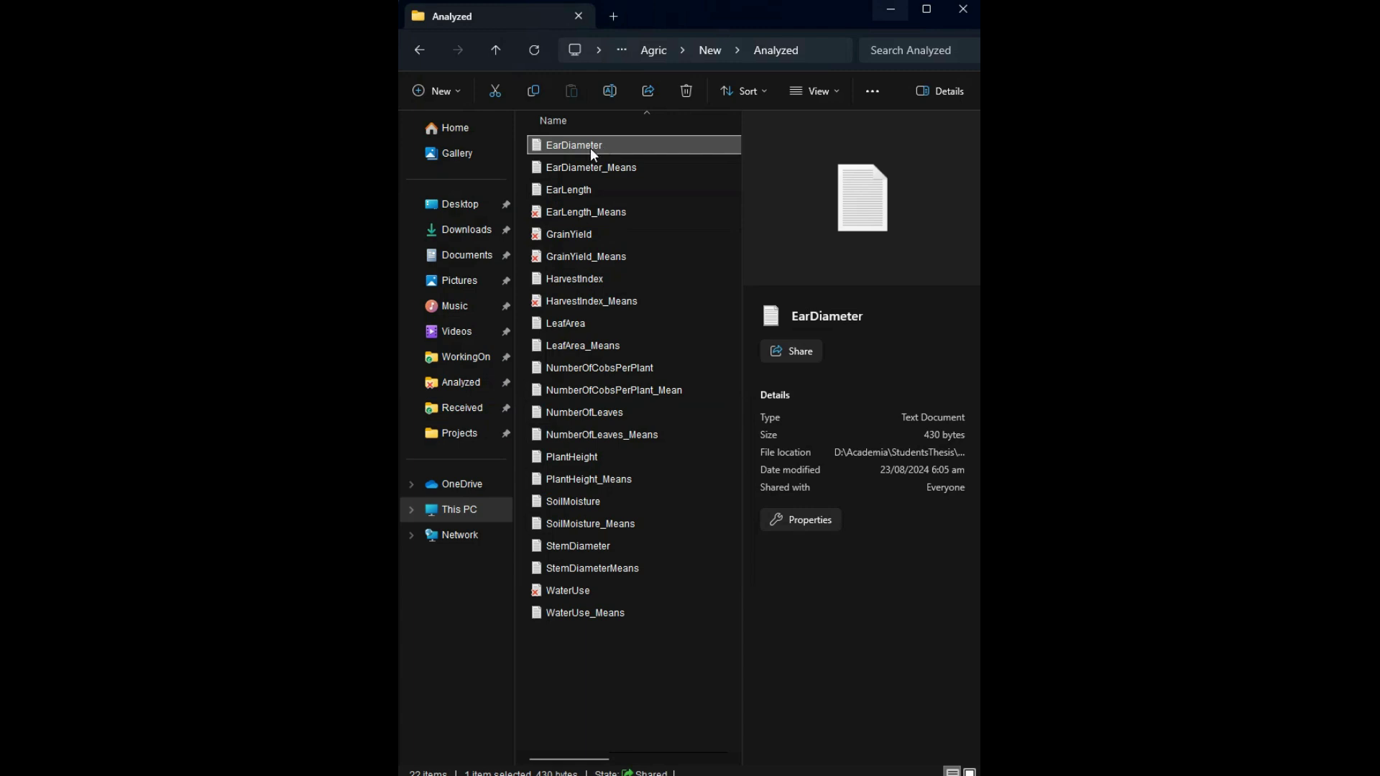
{"action": "double_click", "coordinate": [593, 144]}
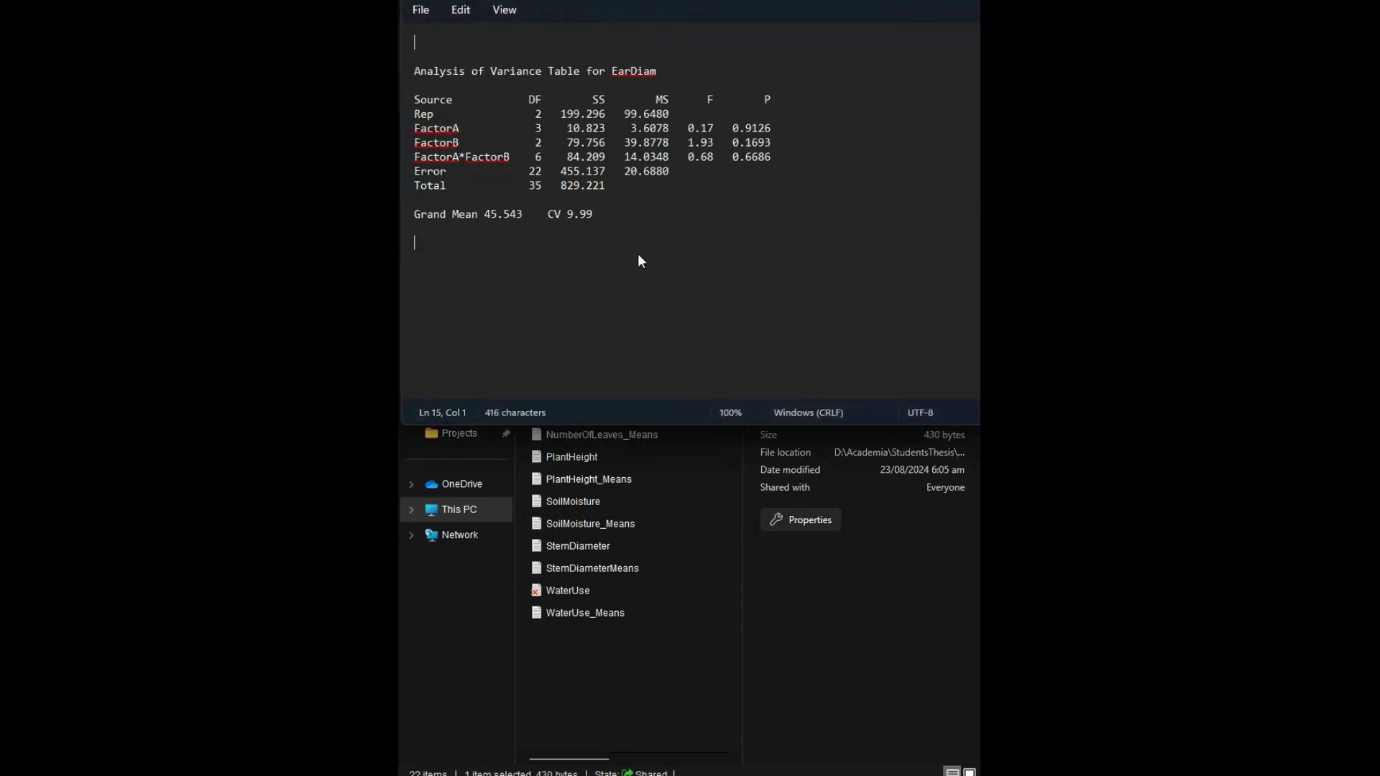
{"action": "left_click_drag", "start_coordinate": [637, 253], "coordinate": [430, 81]}
{"action": "left_click", "coordinate": [539, 190]}
{"action": "key", "text": "alt+F4"}
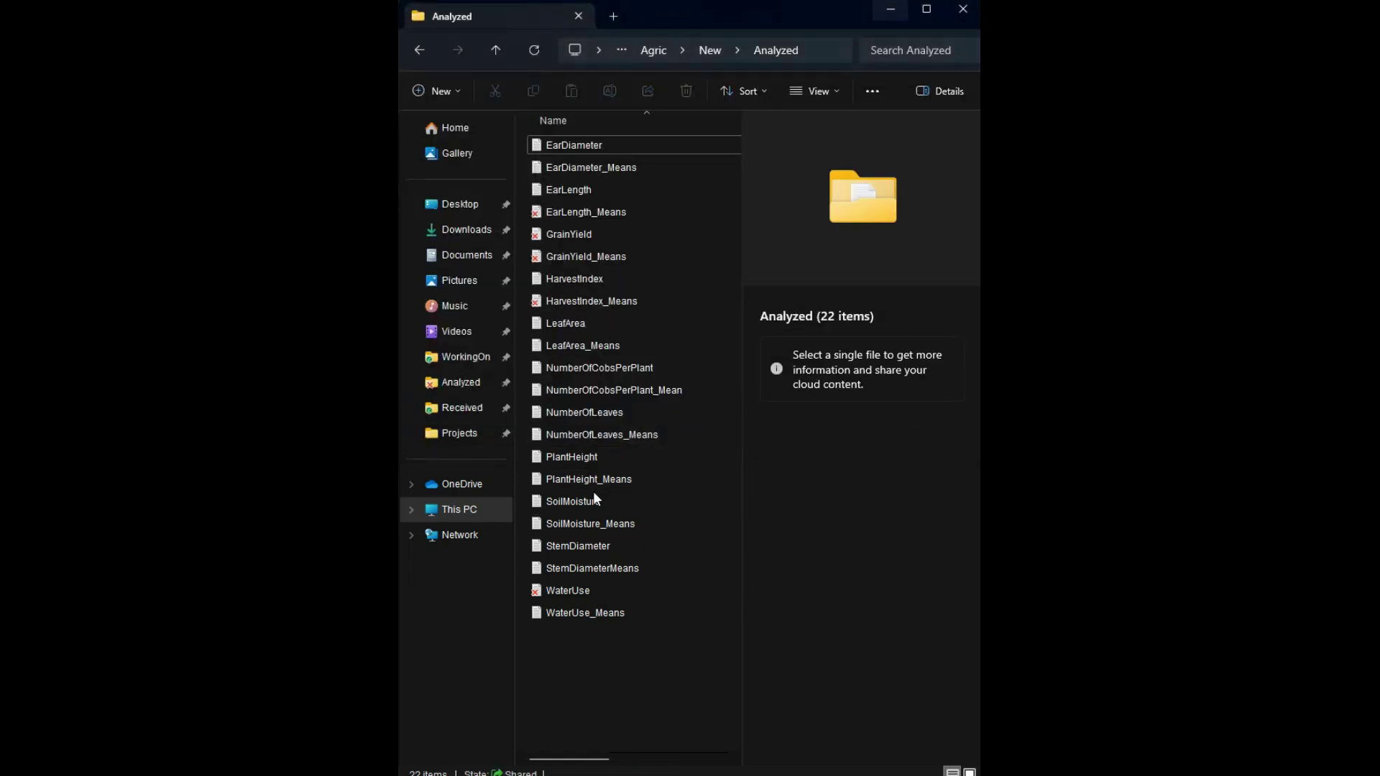
Reopen the PlantHeight results and examine the complete PH14 analysis of variance table and its heading code.
{"action": "left_click", "coordinate": [575, 459]}
{"action": "double_click", "coordinate": [575, 459]}
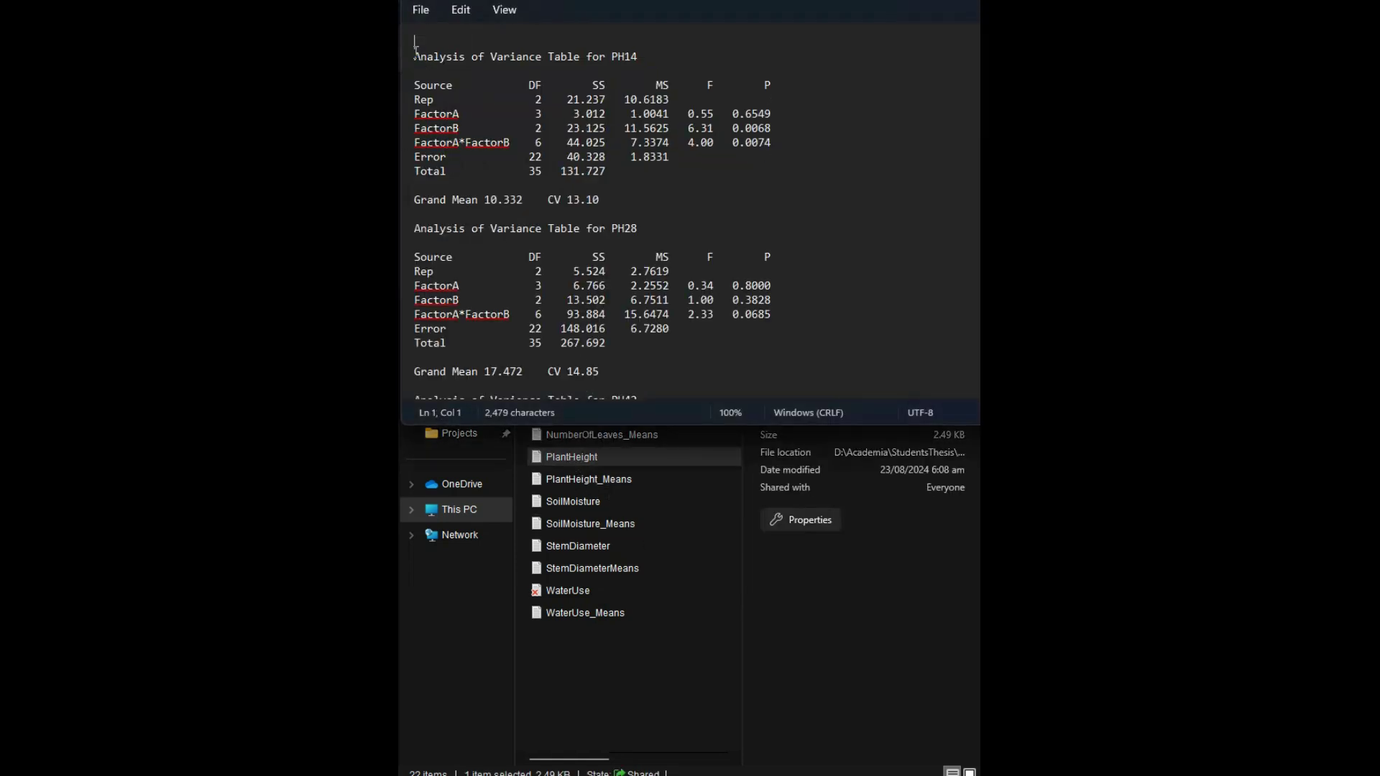
{"action": "left_click_drag", "start_coordinate": [415, 56], "coordinate": [632, 201]}
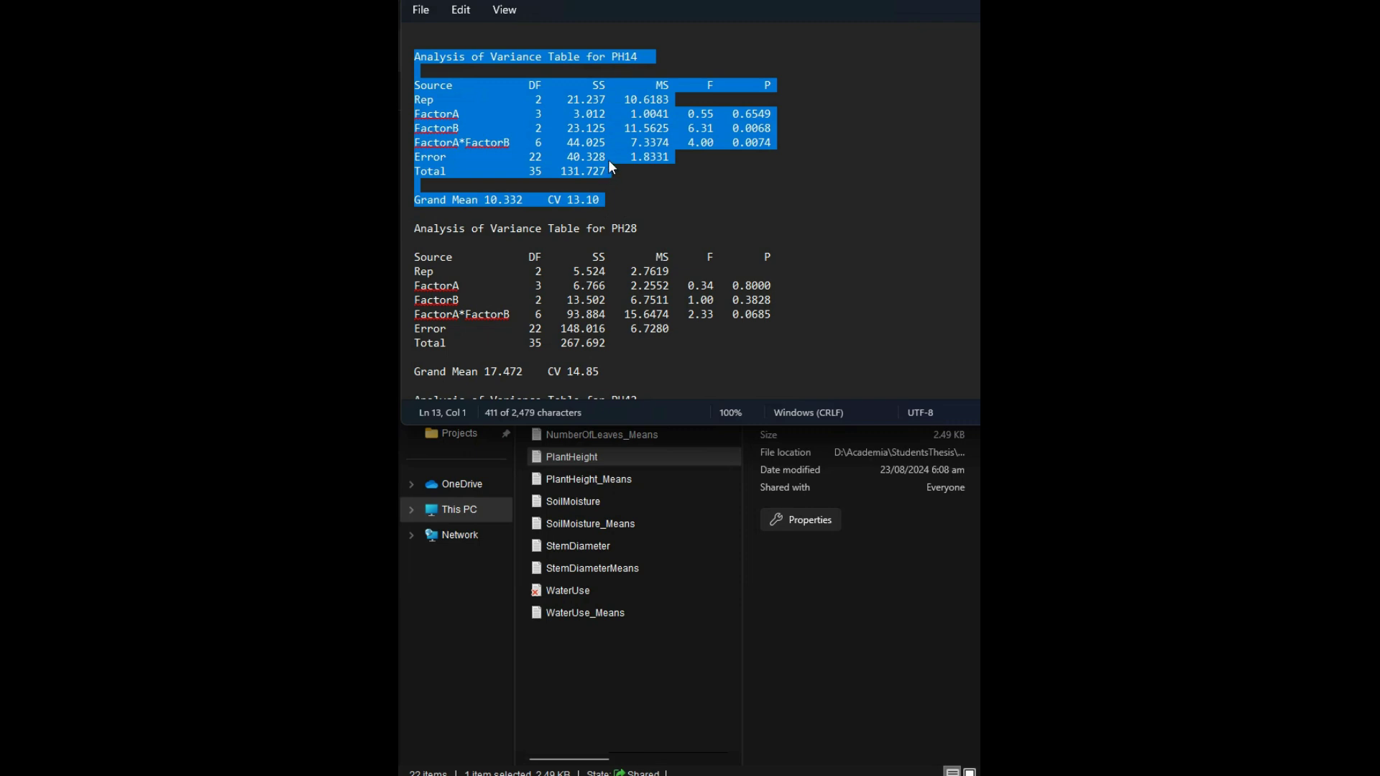
{"action": "double_click", "coordinate": [612, 56]}
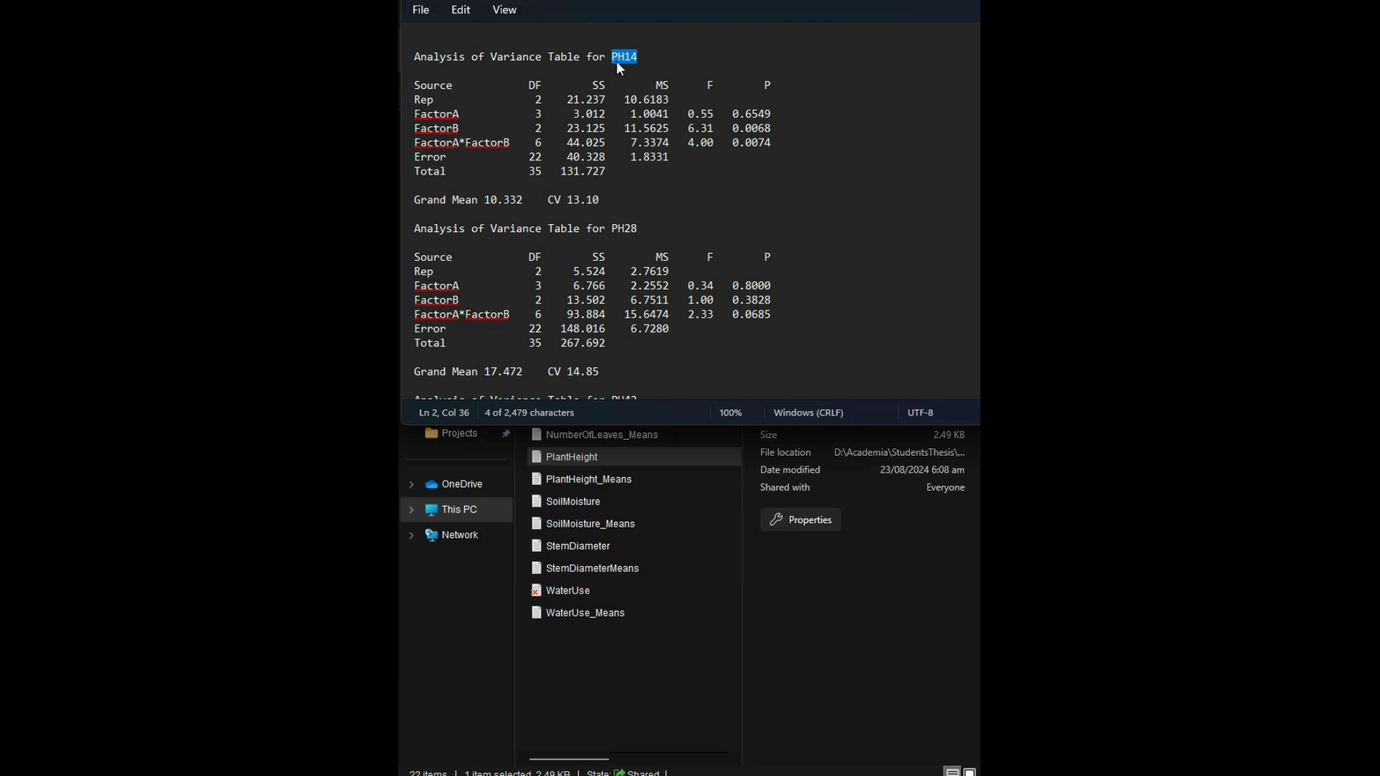
{"action": "left_click", "coordinate": [621, 61]}
{"action": "double_click", "coordinate": [618, 58]}
{"action": "left_click", "coordinate": [639, 59]}
Examine the heading codes of the remaining plant height tables, from PH28 through PH42, PH56 and PH70 to PH84.
{"action": "double_click", "coordinate": [616, 229]}
{"action": "scroll", "coordinate": [634, 249], "scroll_direction": "down", "scroll_amount": 4}
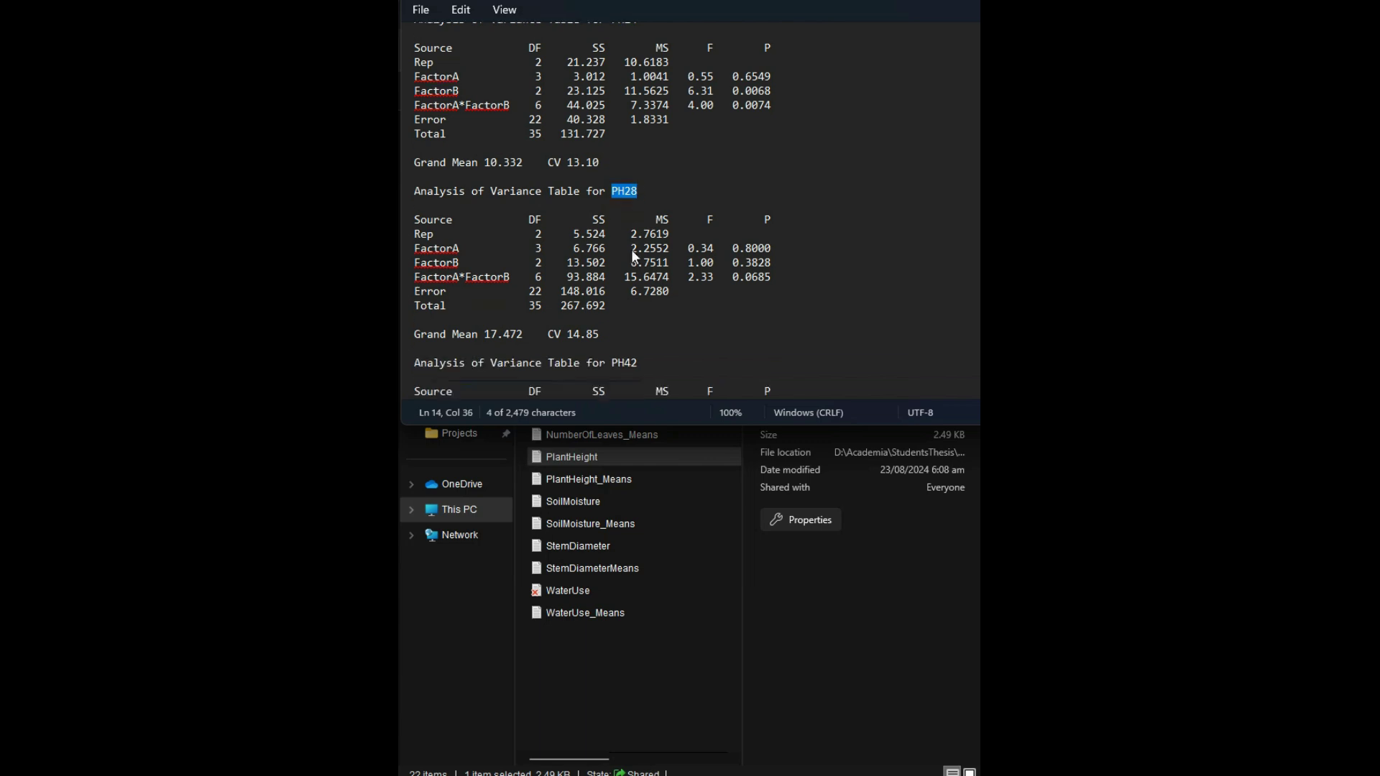
{"action": "left_click", "coordinate": [617, 230]}
{"action": "double_click", "coordinate": [620, 230]}
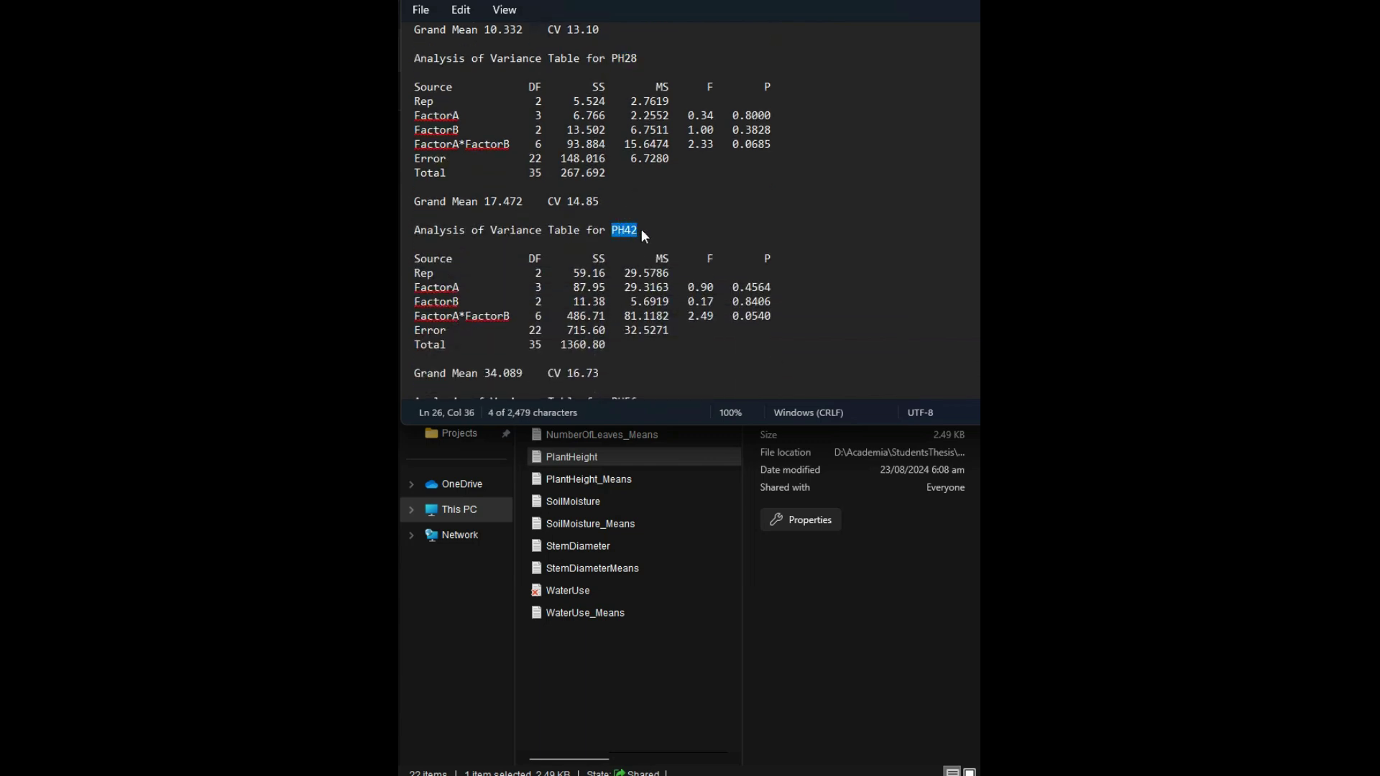
{"action": "scroll", "coordinate": [640, 230], "scroll_direction": "down", "scroll_amount": 4}
{"action": "double_click", "coordinate": [623, 245]}
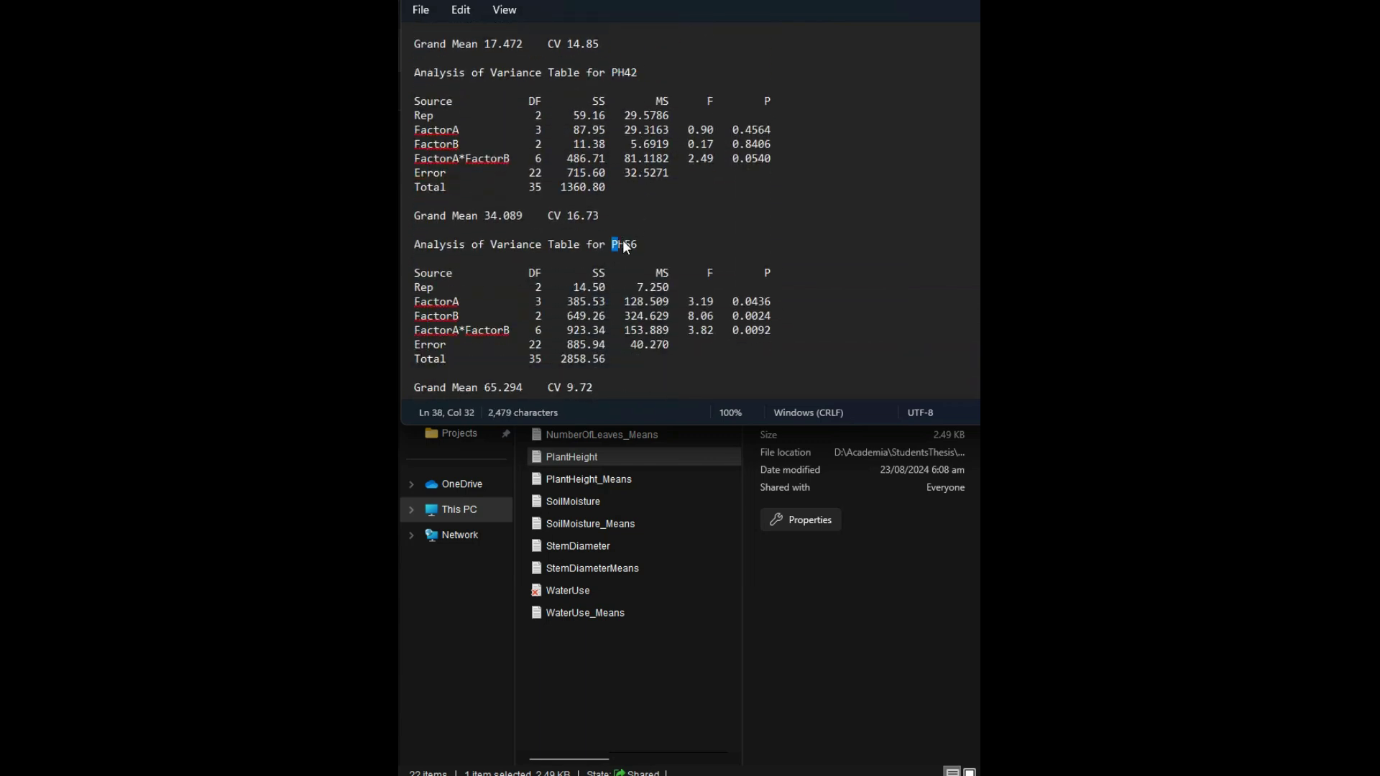
{"action": "scroll", "coordinate": [637, 238], "scroll_direction": "down", "scroll_amount": 8}
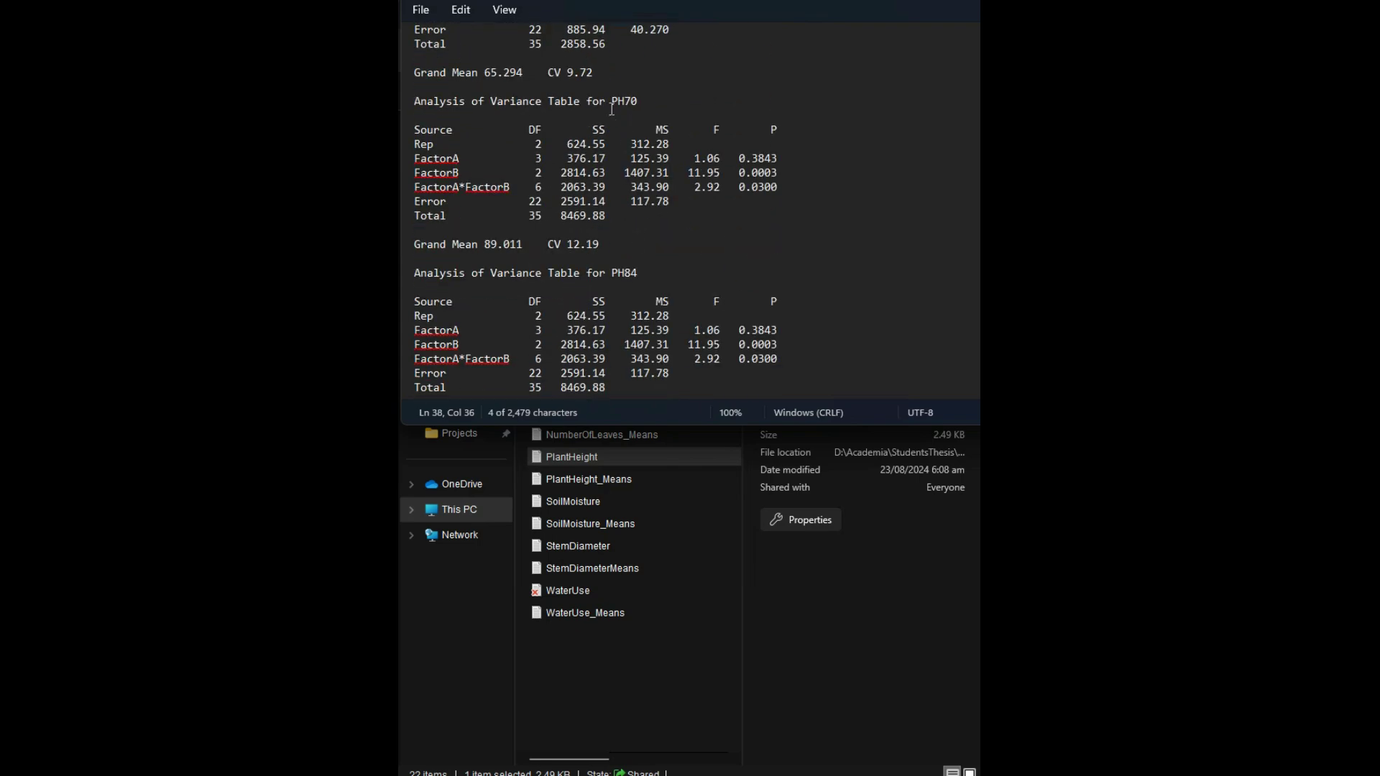
{"action": "double_click", "coordinate": [613, 103]}
{"action": "left_click_drag", "start_coordinate": [612, 273], "coordinate": [627, 275]}
Compare the complete PH84 and PH70 analysis of variance tables at the end of the plant height results.
{"action": "scroll", "coordinate": [639, 268], "scroll_direction": "up", "scroll_amount": 20}
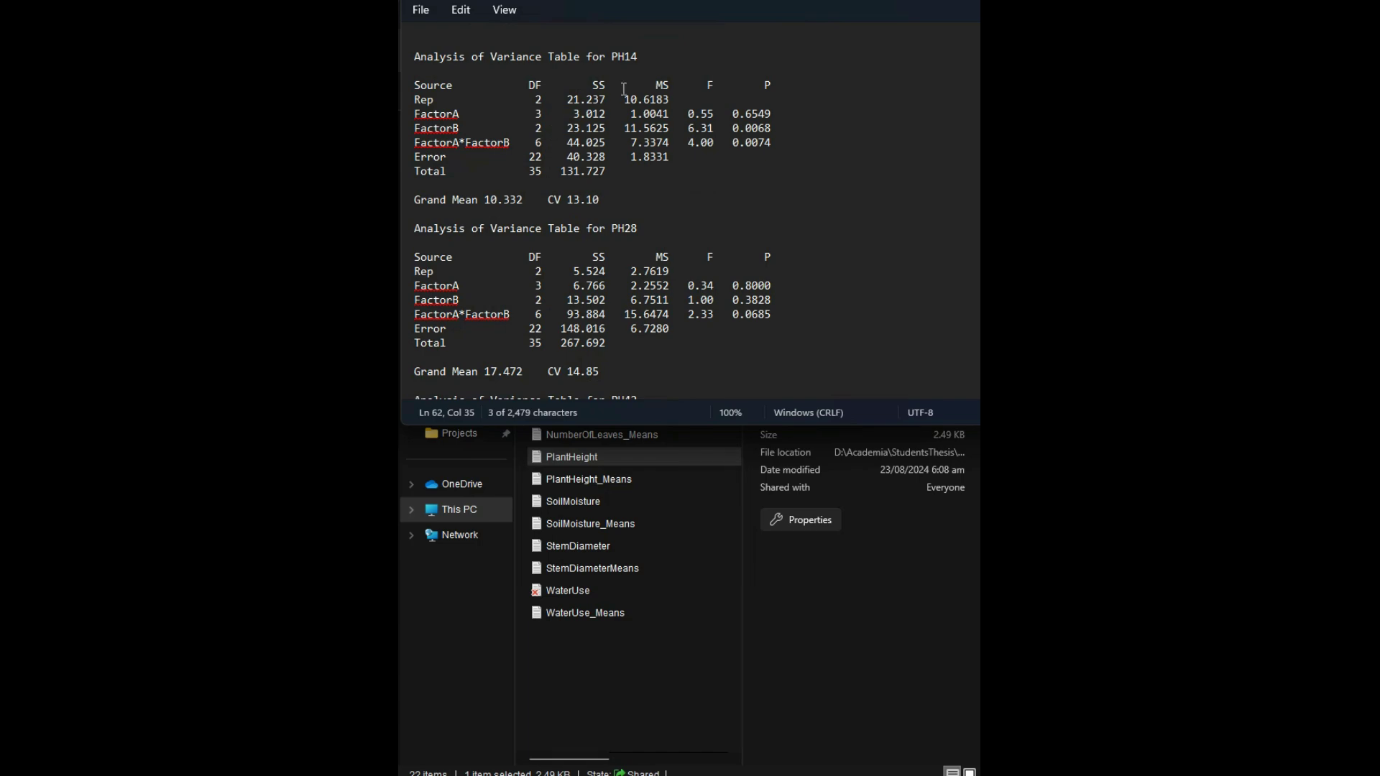
{"action": "scroll", "coordinate": [662, 177], "scroll_direction": "down", "scroll_amount": 20}
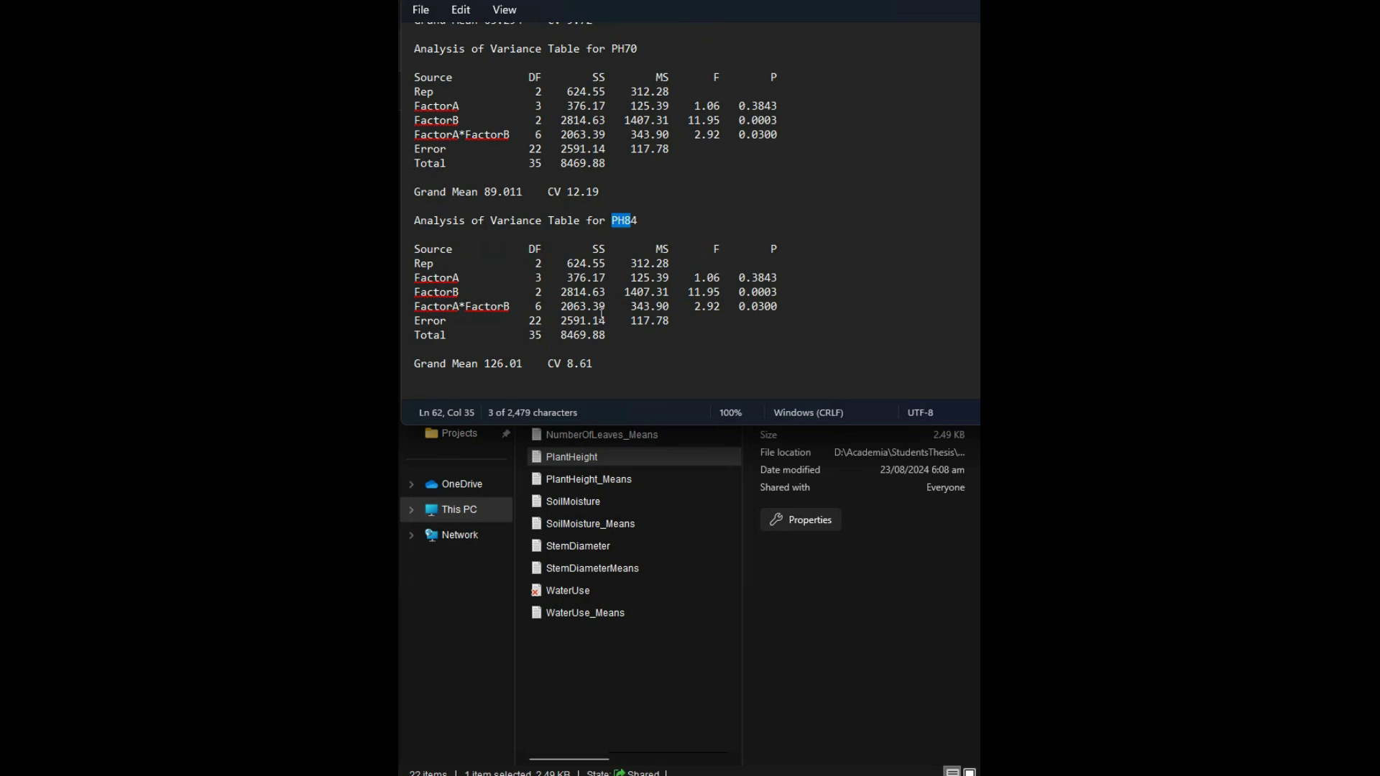
{"action": "left_click_drag", "start_coordinate": [608, 373], "coordinate": [400, 220]}
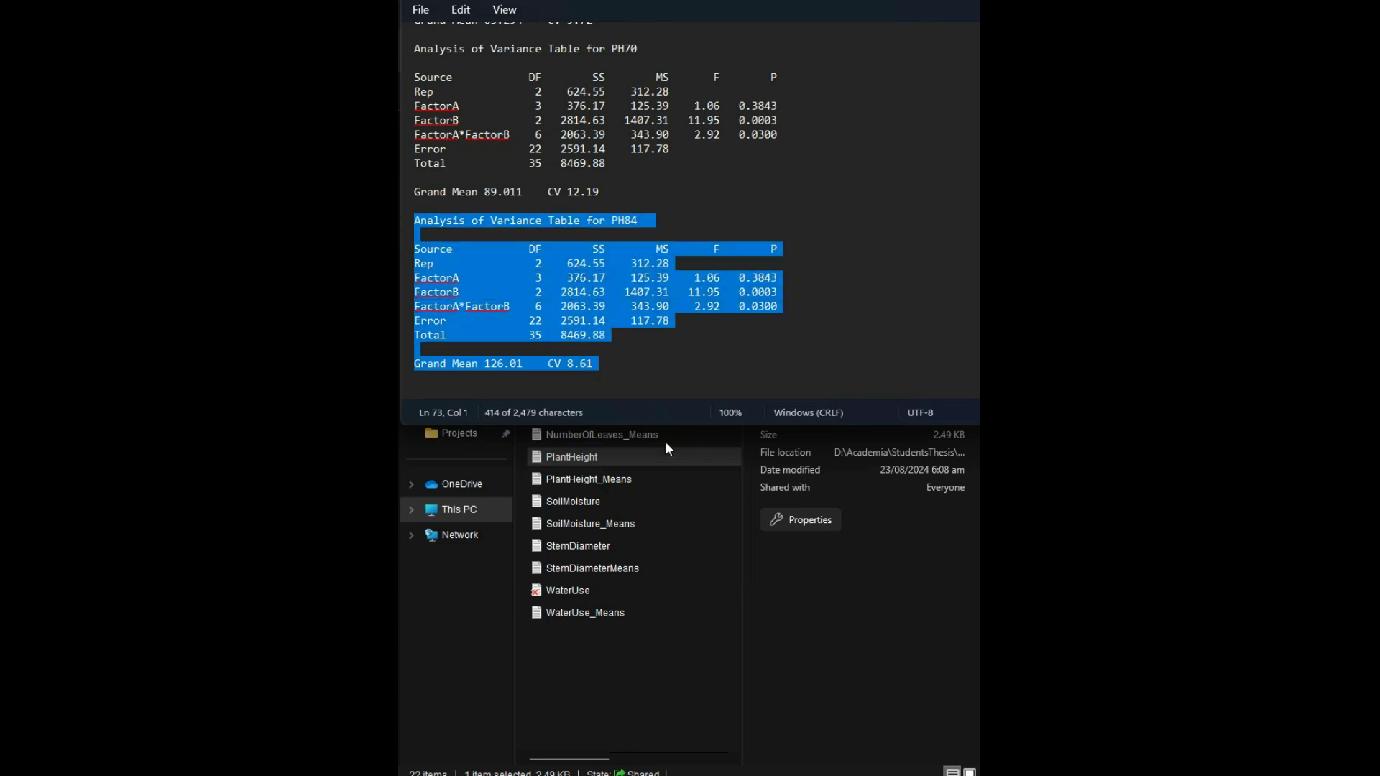
{"action": "left_click_drag", "start_coordinate": [633, 192], "coordinate": [406, 52]}
{"action": "scroll", "coordinate": [431, 52], "scroll_direction": "up", "scroll_amount": 15}
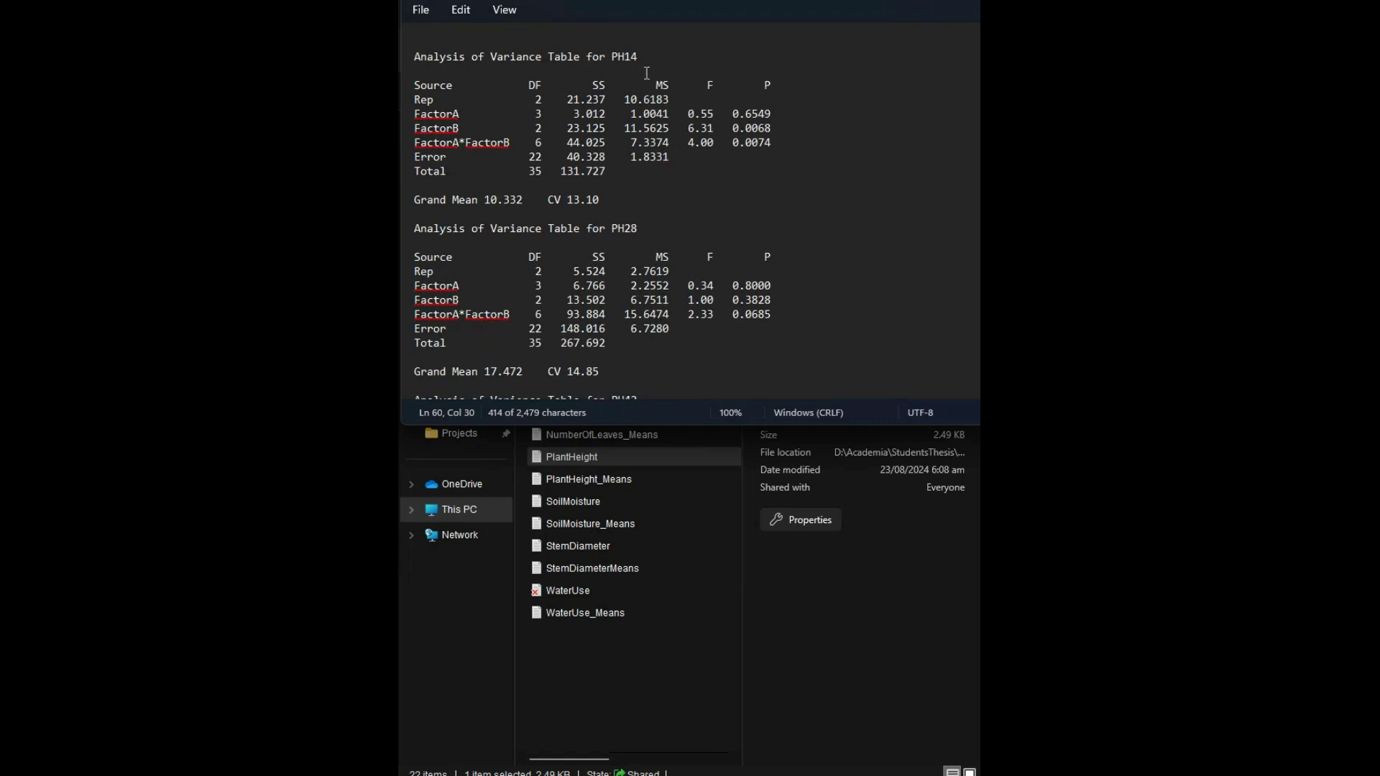
Examine the P values of FactorA and FactorB in the PH14 analysis of variance table.
{"action": "left_click", "coordinate": [776, 114]}
{"action": "left_click_drag", "start_coordinate": [776, 113], "coordinate": [732, 114]}
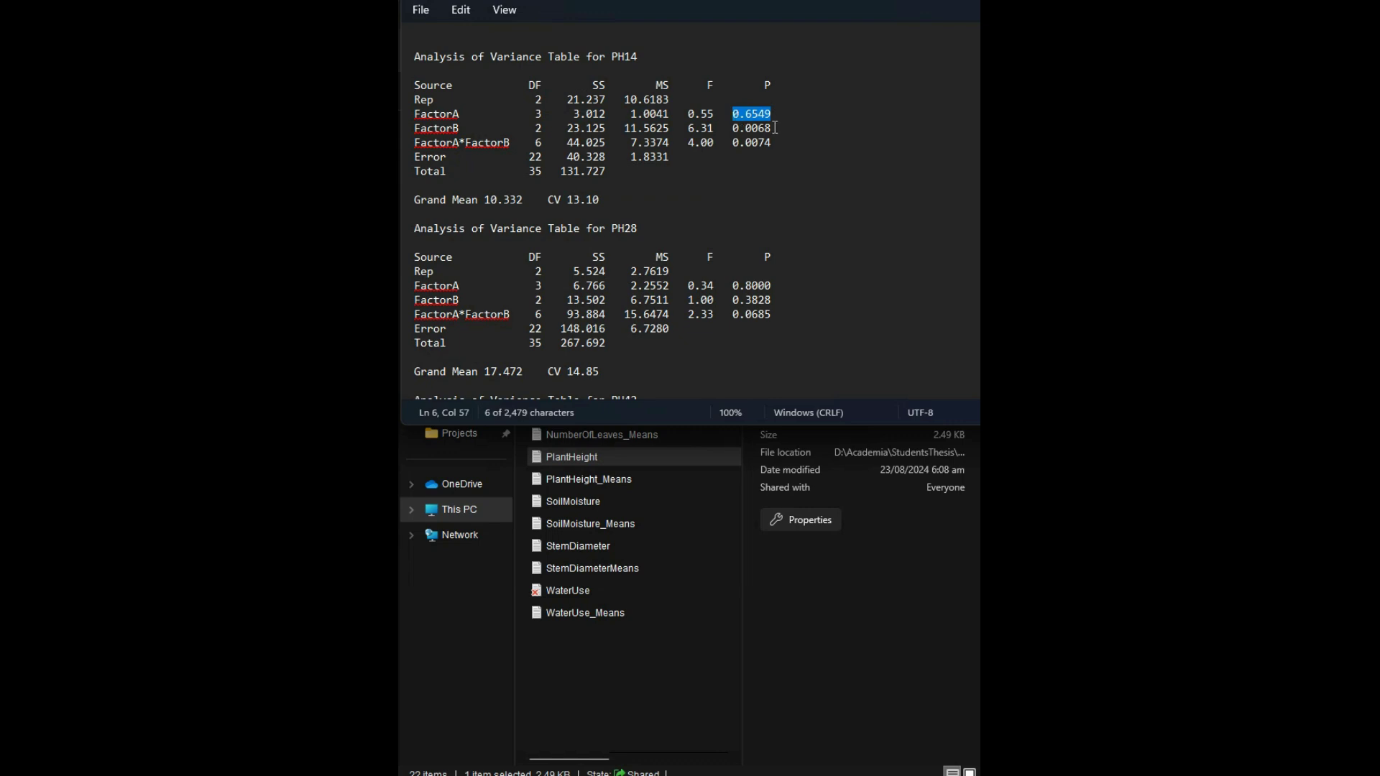
{"action": "left_click_drag", "start_coordinate": [771, 128], "coordinate": [746, 130]}
{"action": "left_click_drag", "start_coordinate": [771, 128], "coordinate": [742, 125]}
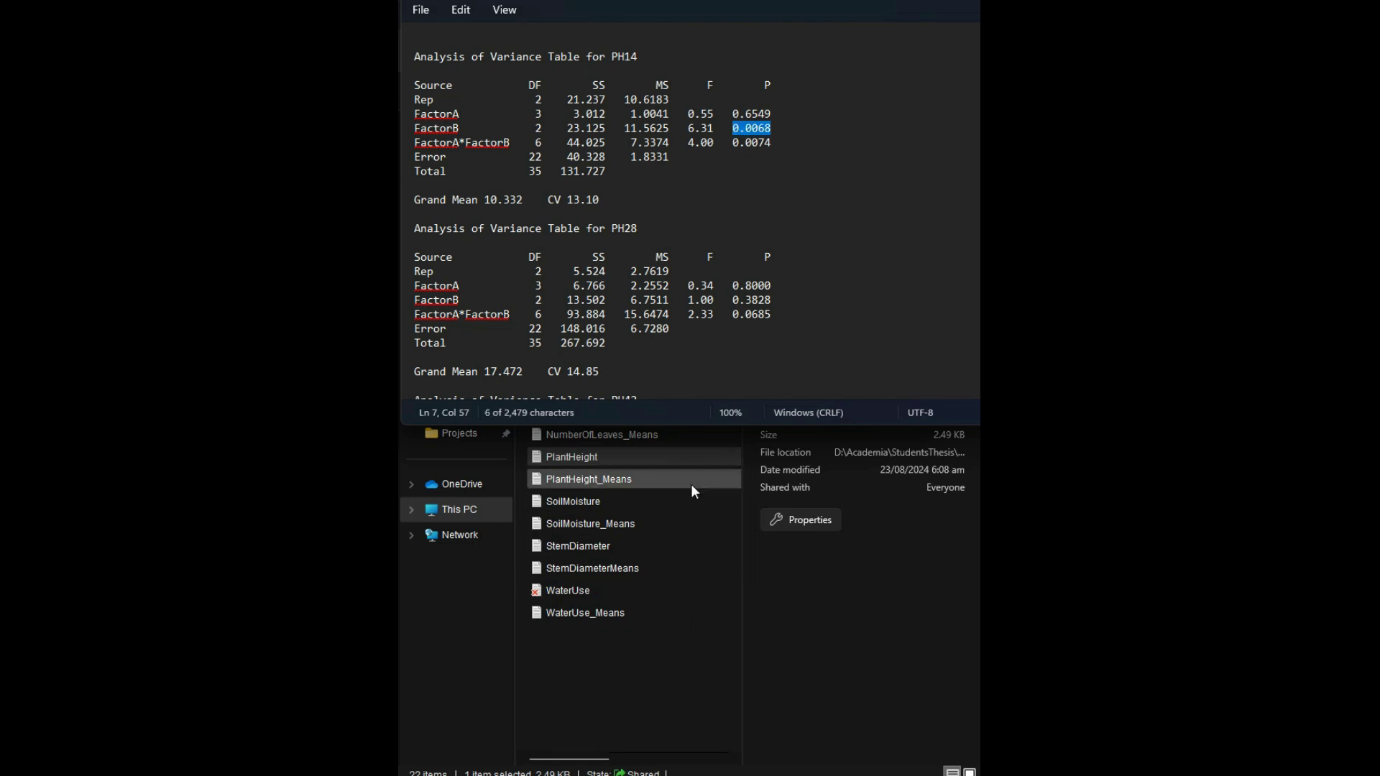
Open the PlantHeight_Means results and examine the PH14 Tukey comparison tests for FactorA and FactorB.
{"action": "left_click", "coordinate": [599, 506]}
{"action": "double_click", "coordinate": [577, 480]}
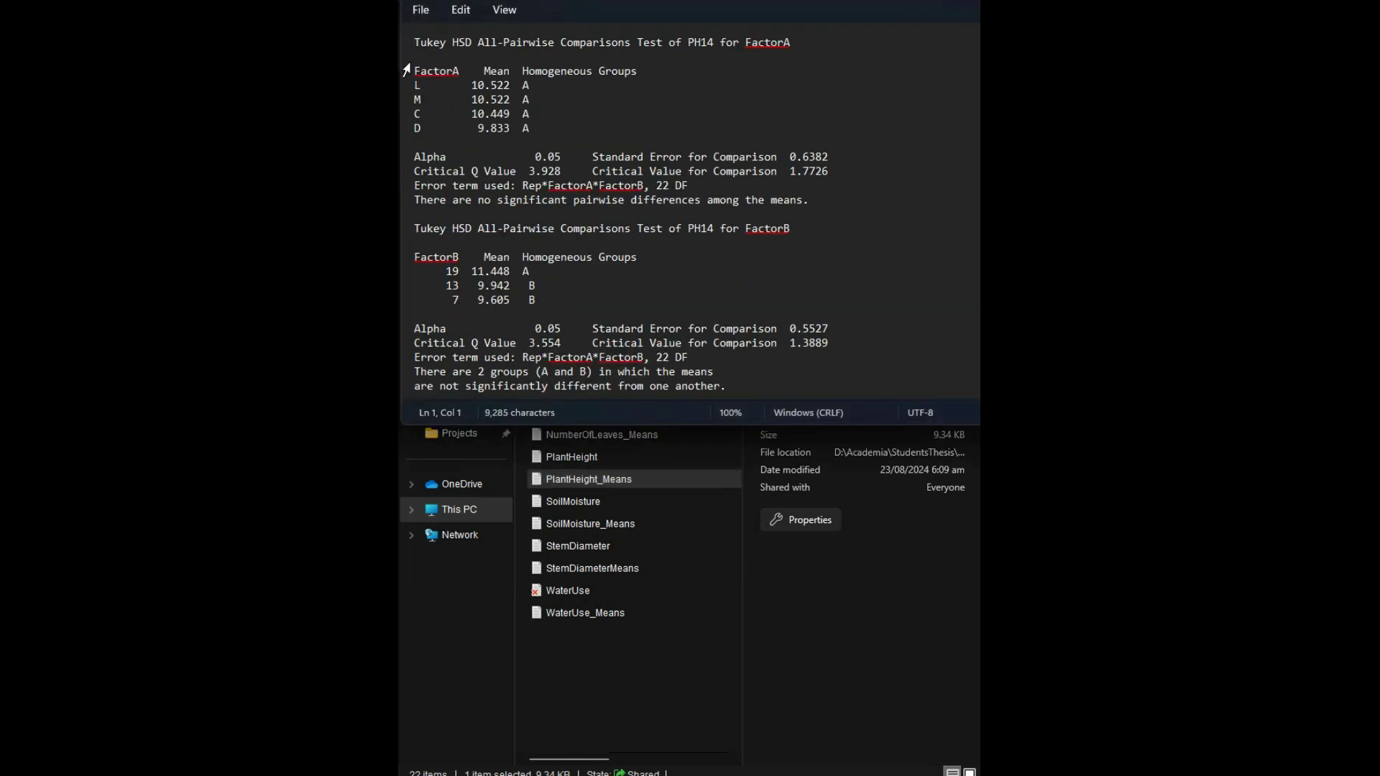
{"action": "left_click_drag", "start_coordinate": [692, 41], "coordinate": [782, 42]}
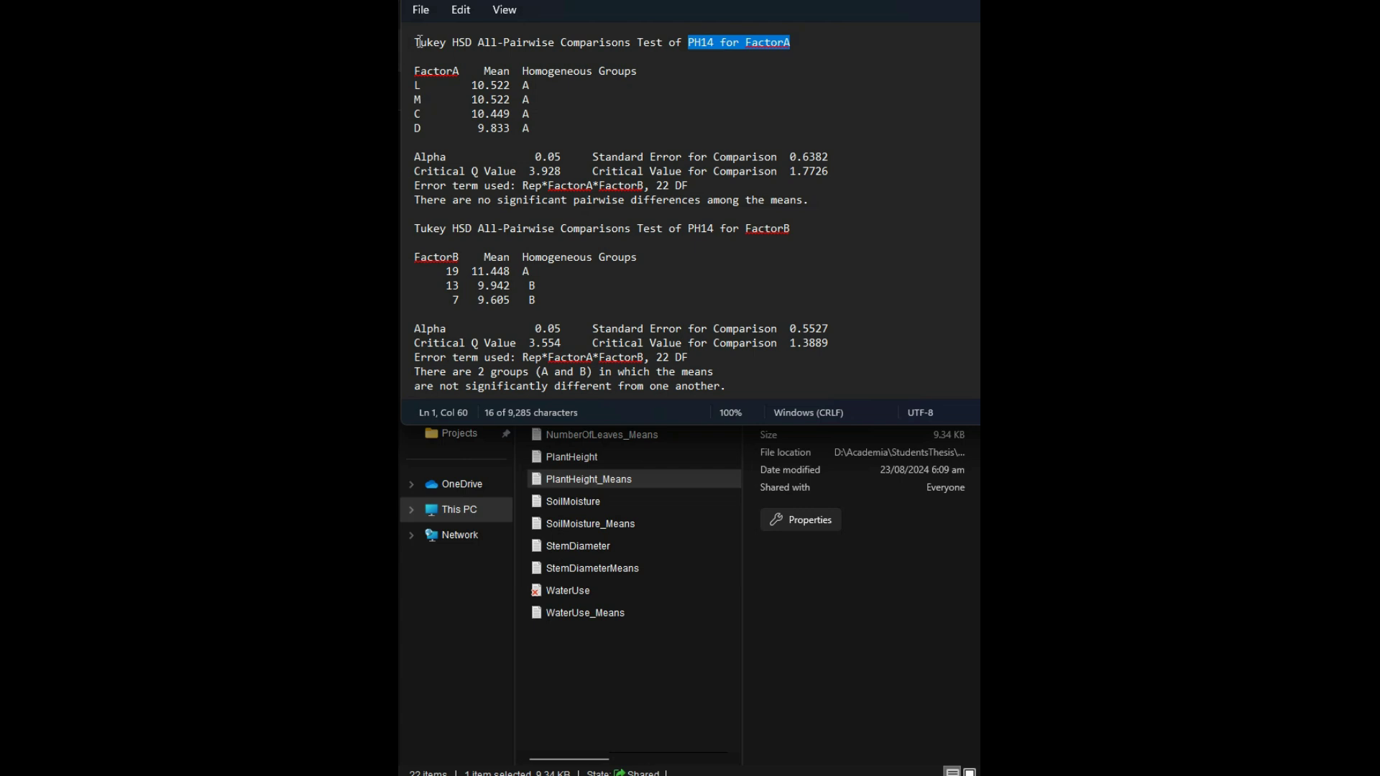
{"action": "left_click_drag", "start_coordinate": [415, 41], "coordinate": [814, 201]}
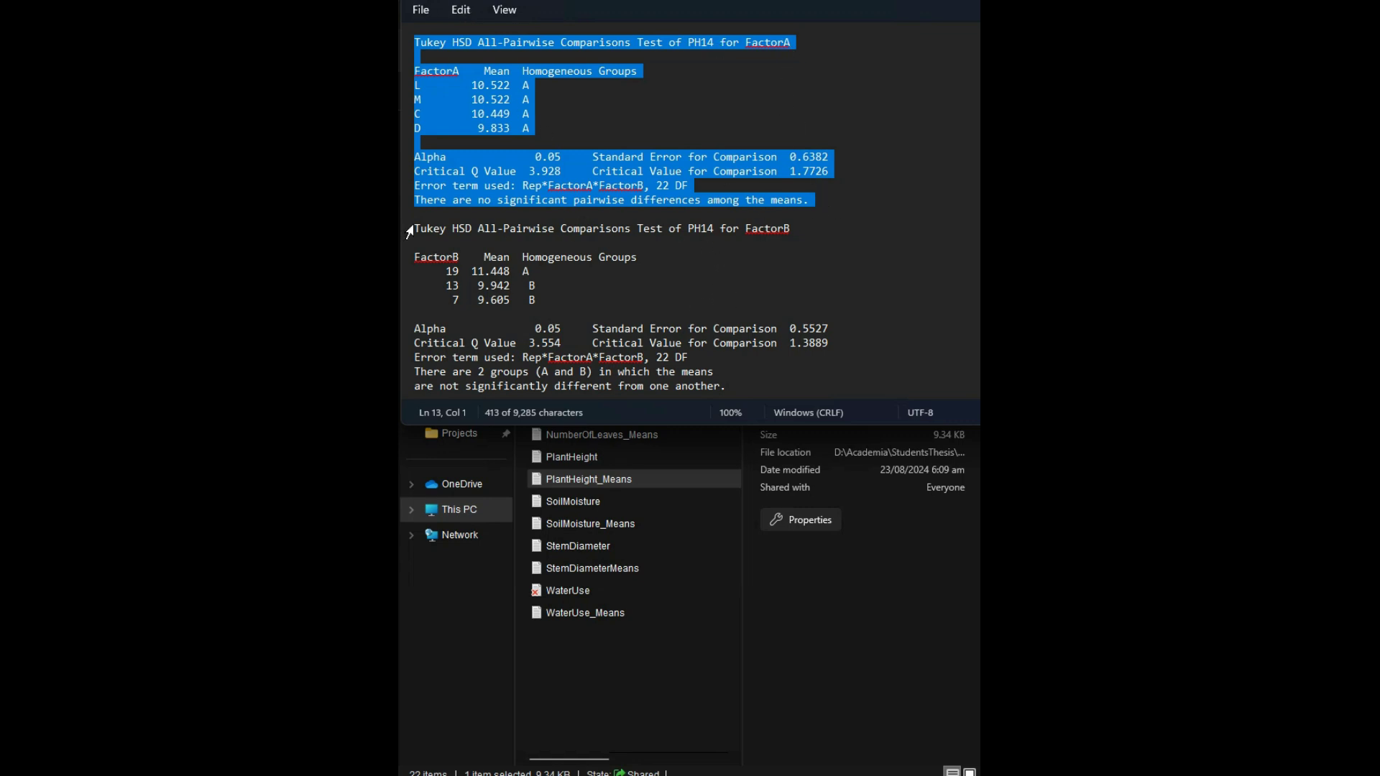
{"action": "left_click_drag", "start_coordinate": [409, 229], "coordinate": [767, 282]}
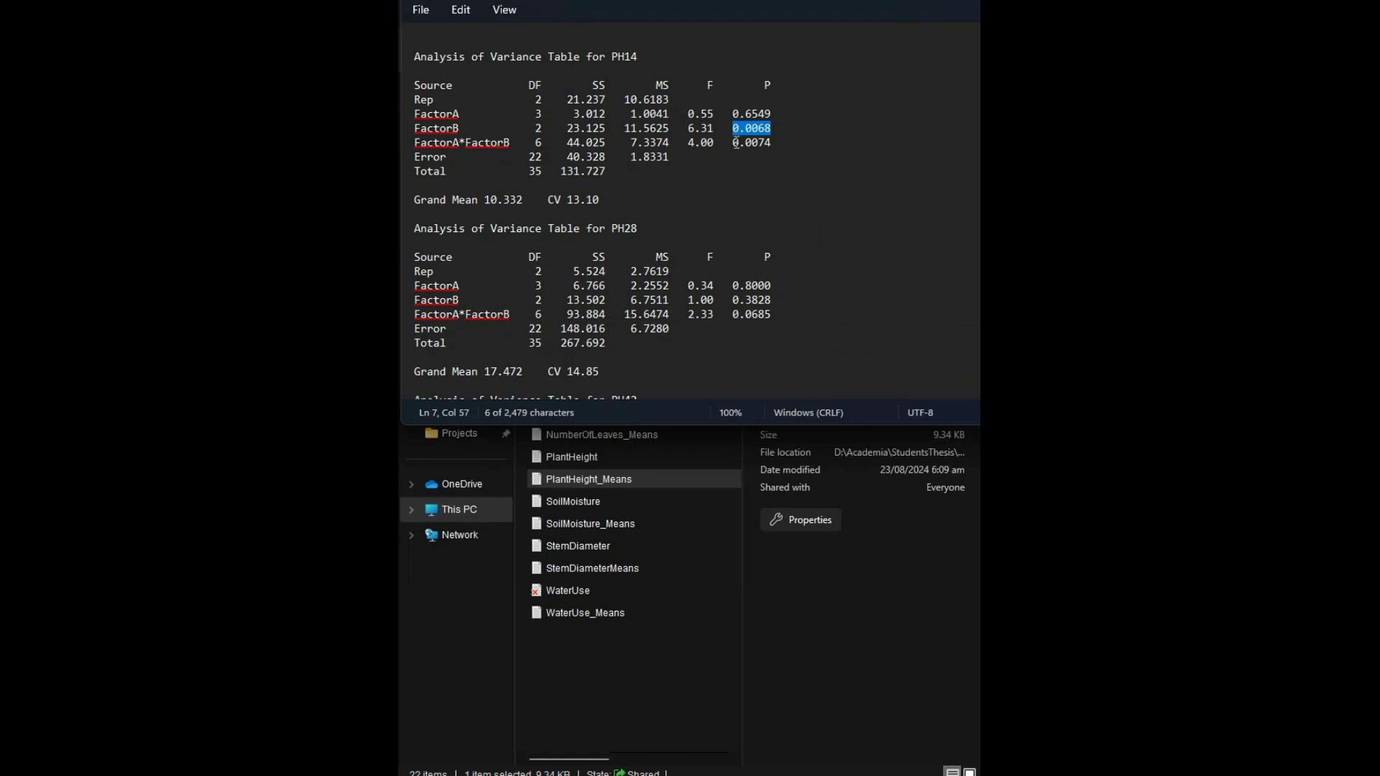
Check FactorA in the PH14 analysis of variance table against its Tukey comparison and treatment means.
{"action": "left_click_drag", "start_coordinate": [771, 111], "coordinate": [735, 106]}
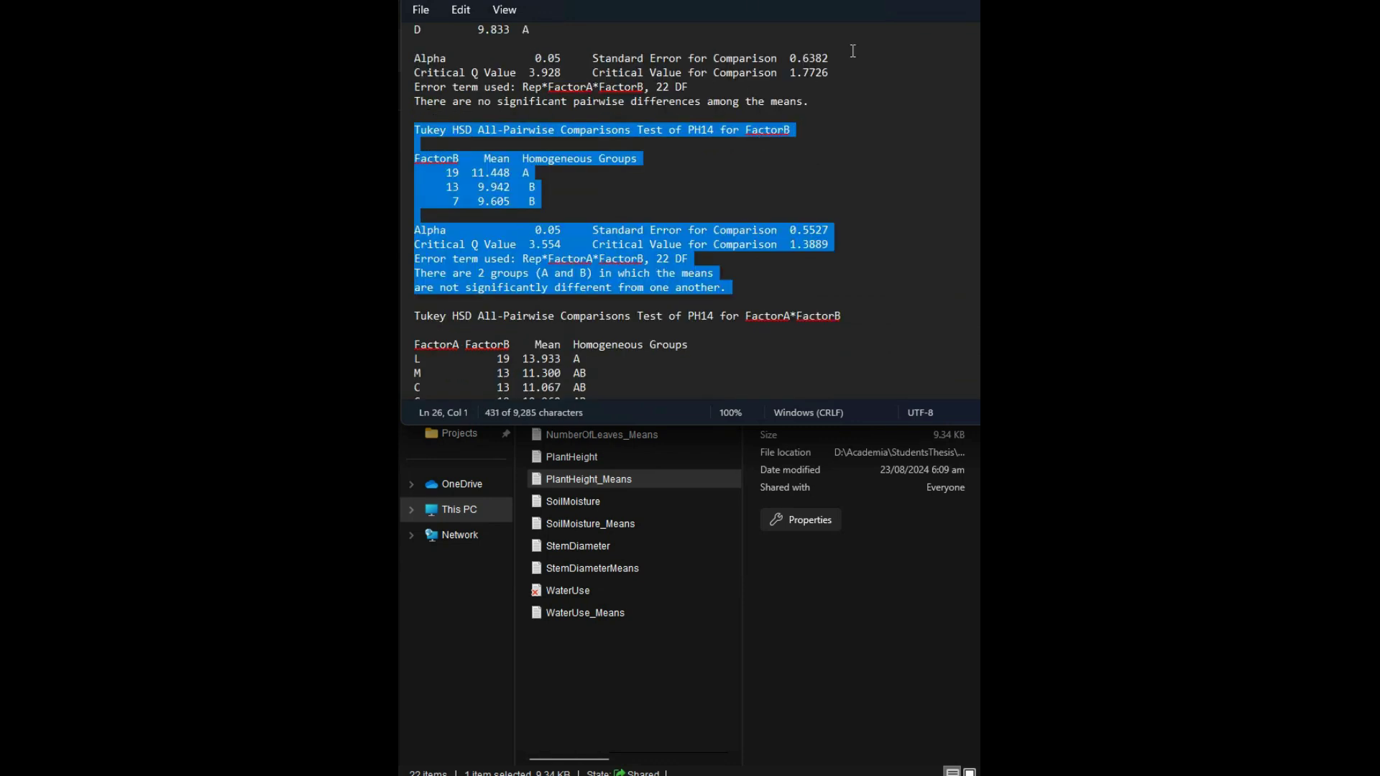
{"action": "scroll", "coordinate": [759, 139], "scroll_direction": "up", "scroll_amount": 2}
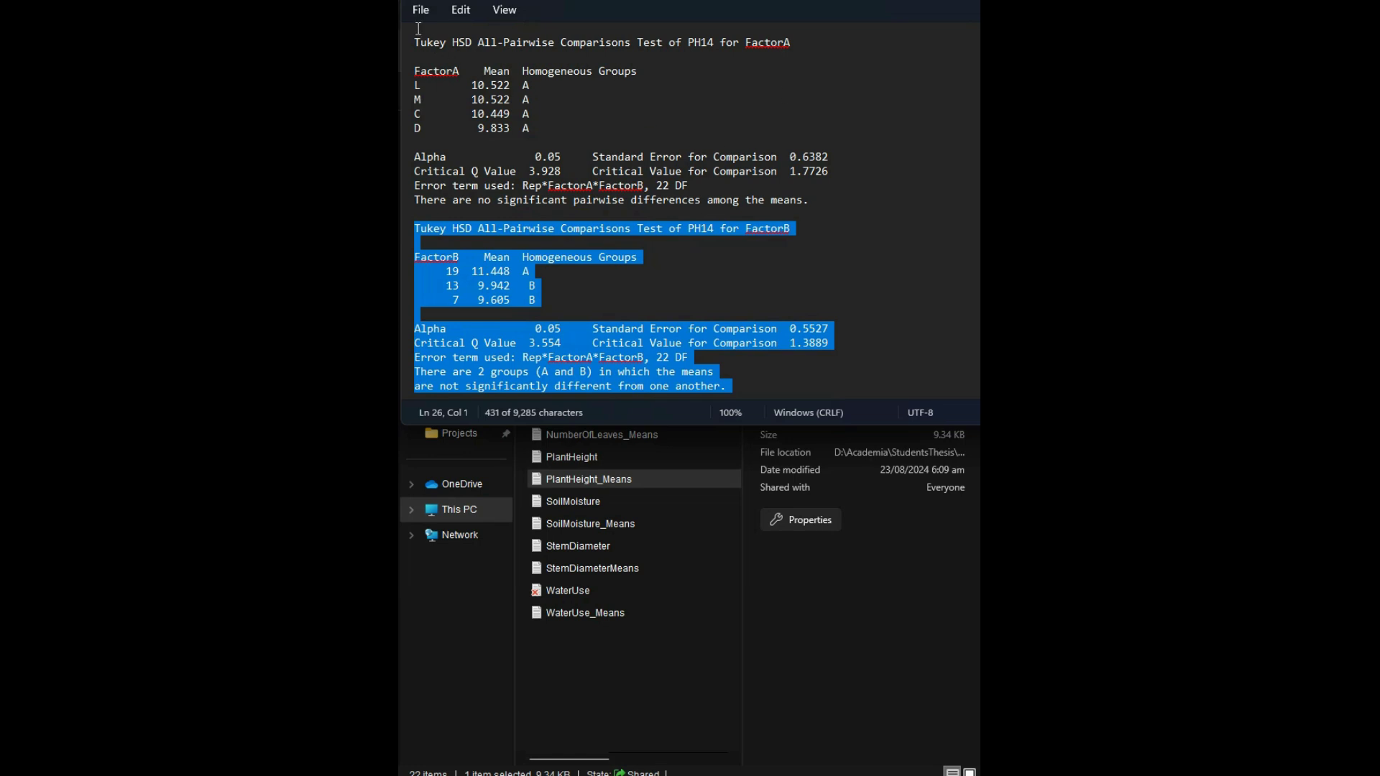
{"action": "left_click_drag", "start_coordinate": [416, 42], "coordinate": [830, 198]}
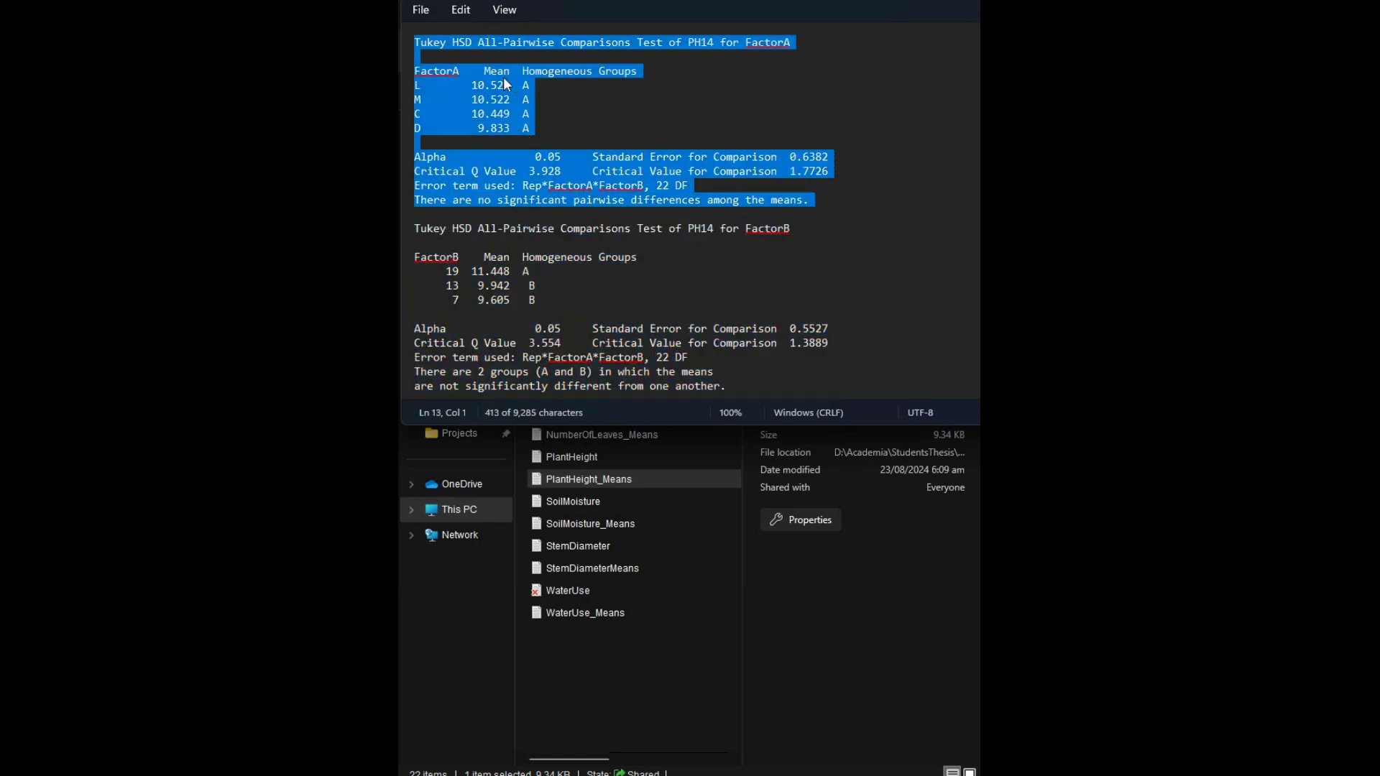
{"action": "left_click", "coordinate": [471, 85]}
{"action": "left_click_drag", "start_coordinate": [471, 85], "coordinate": [491, 114]}
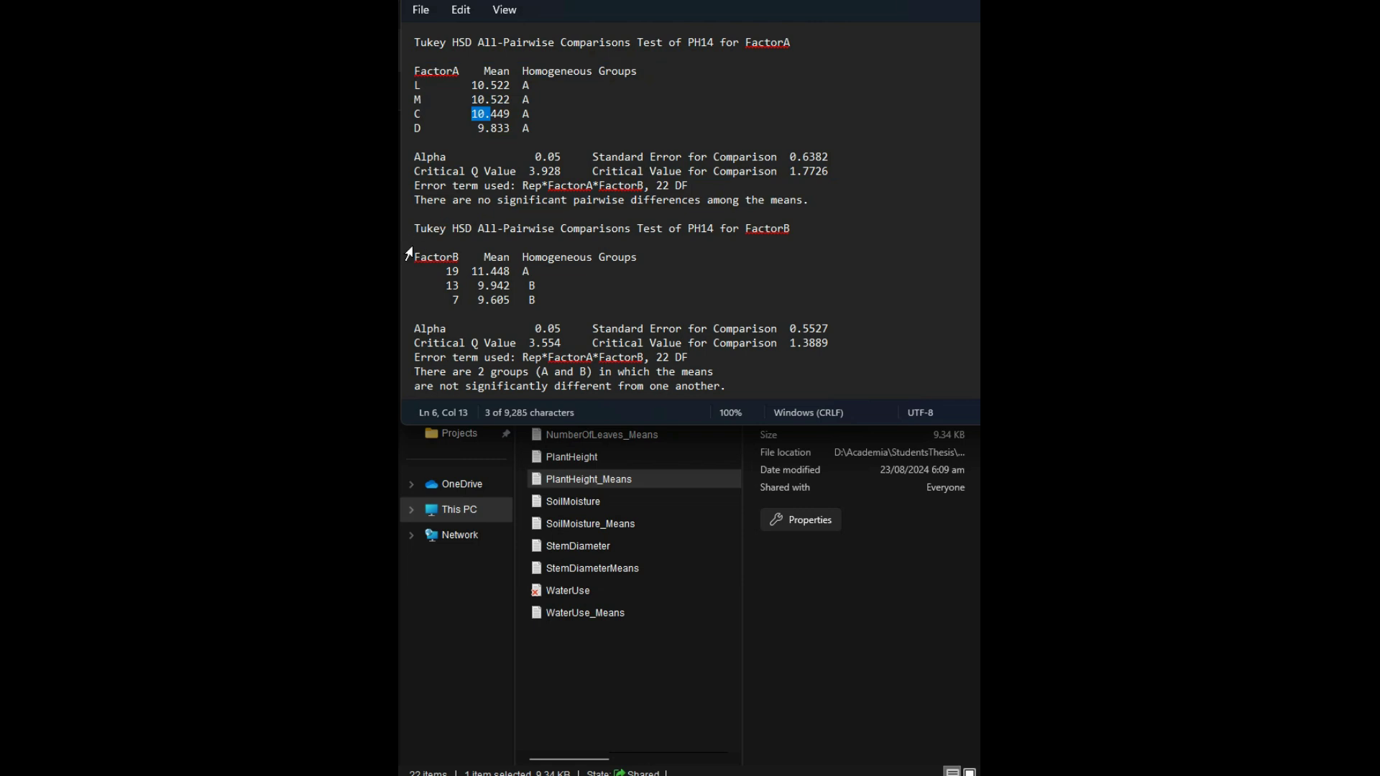
Examine the PH14 Tukey comparison for FactorB and its critical value for comparison.
{"action": "left_click_drag", "start_coordinate": [415, 228], "coordinate": [737, 172]}
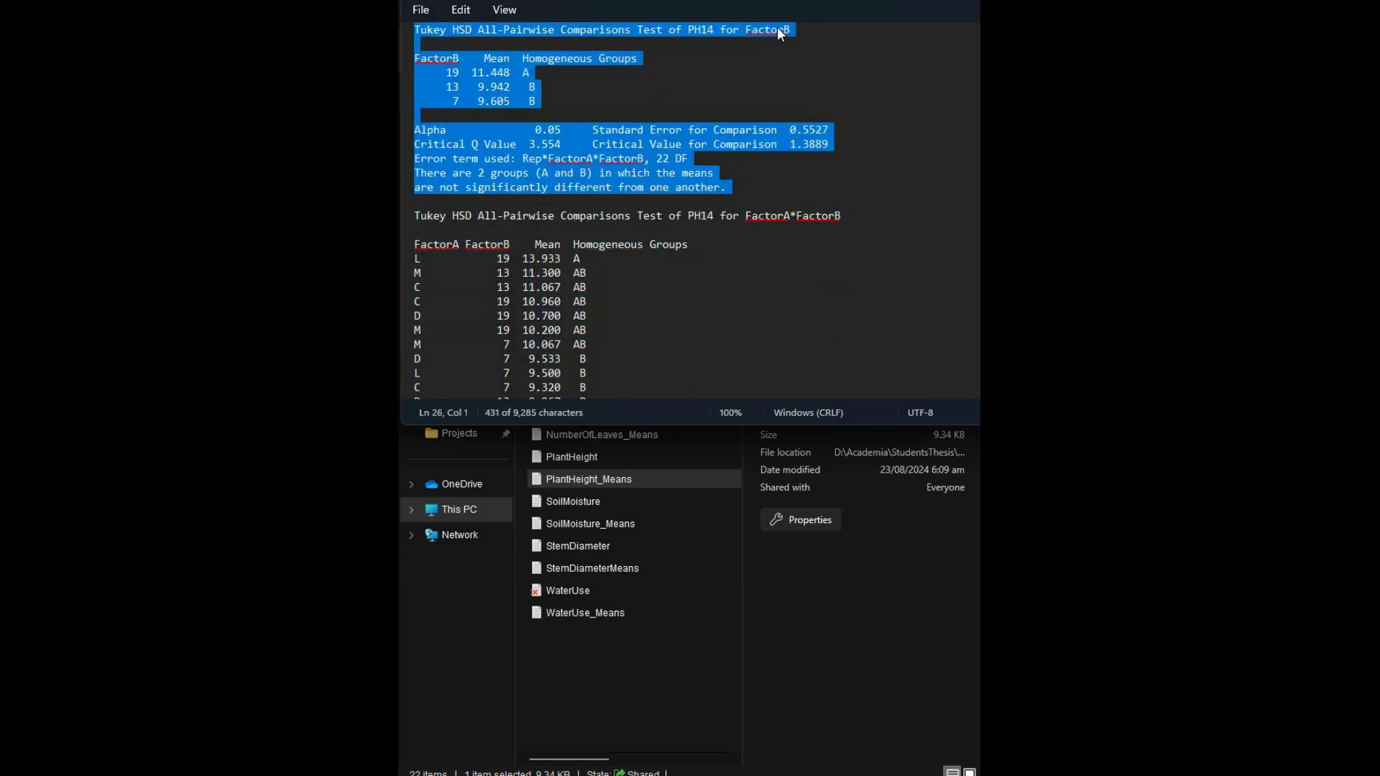
{"action": "left_click", "coordinate": [793, 143]}
{"action": "left_click_drag", "start_coordinate": [791, 142], "coordinate": [816, 143]}
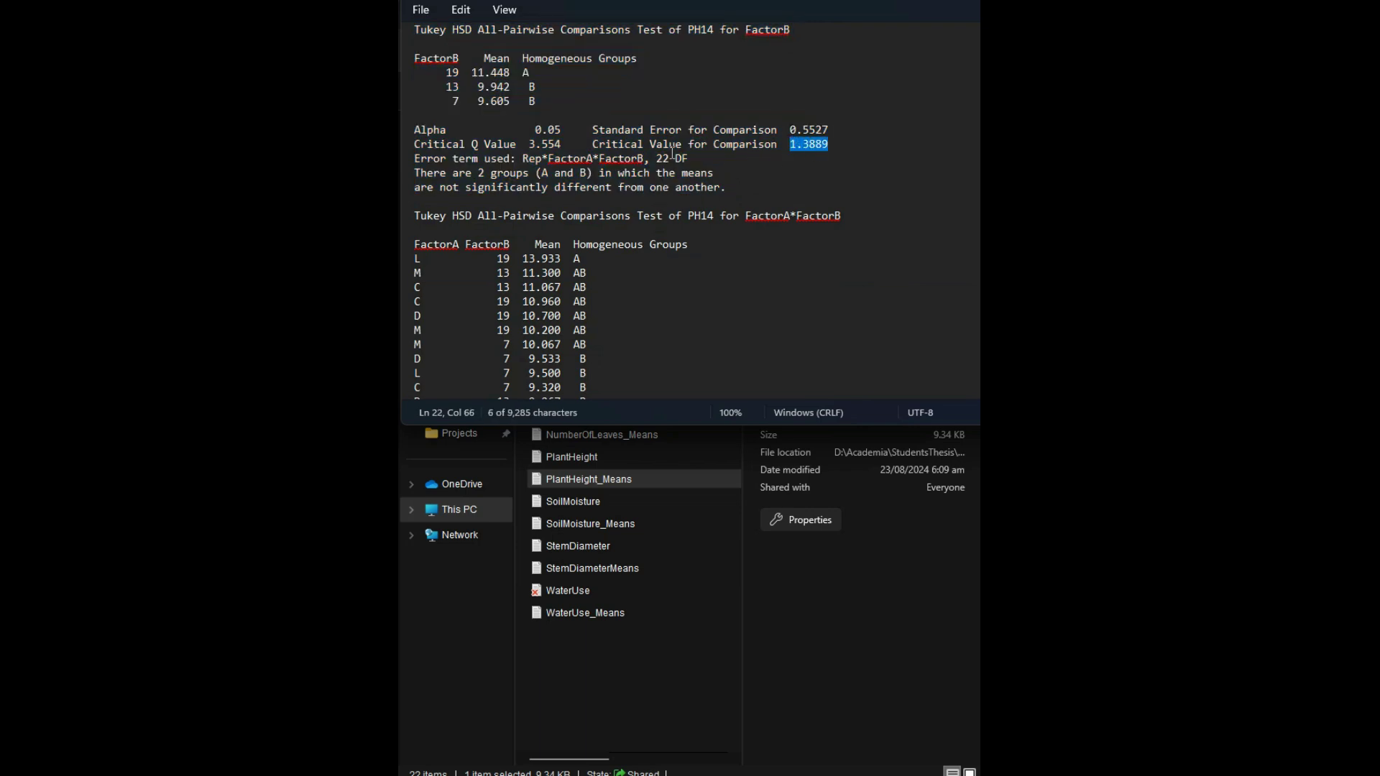
{"action": "left_click", "coordinate": [830, 142]}
{"action": "left_click_drag", "start_coordinate": [831, 143], "coordinate": [791, 144]}
Examine the PH14 FactorA*FactorB P value, then the interaction's Tukey comparison with its critical value and means.
{"action": "scroll", "coordinate": [827, 165], "scroll_direction": "down", "scroll_amount": 4}
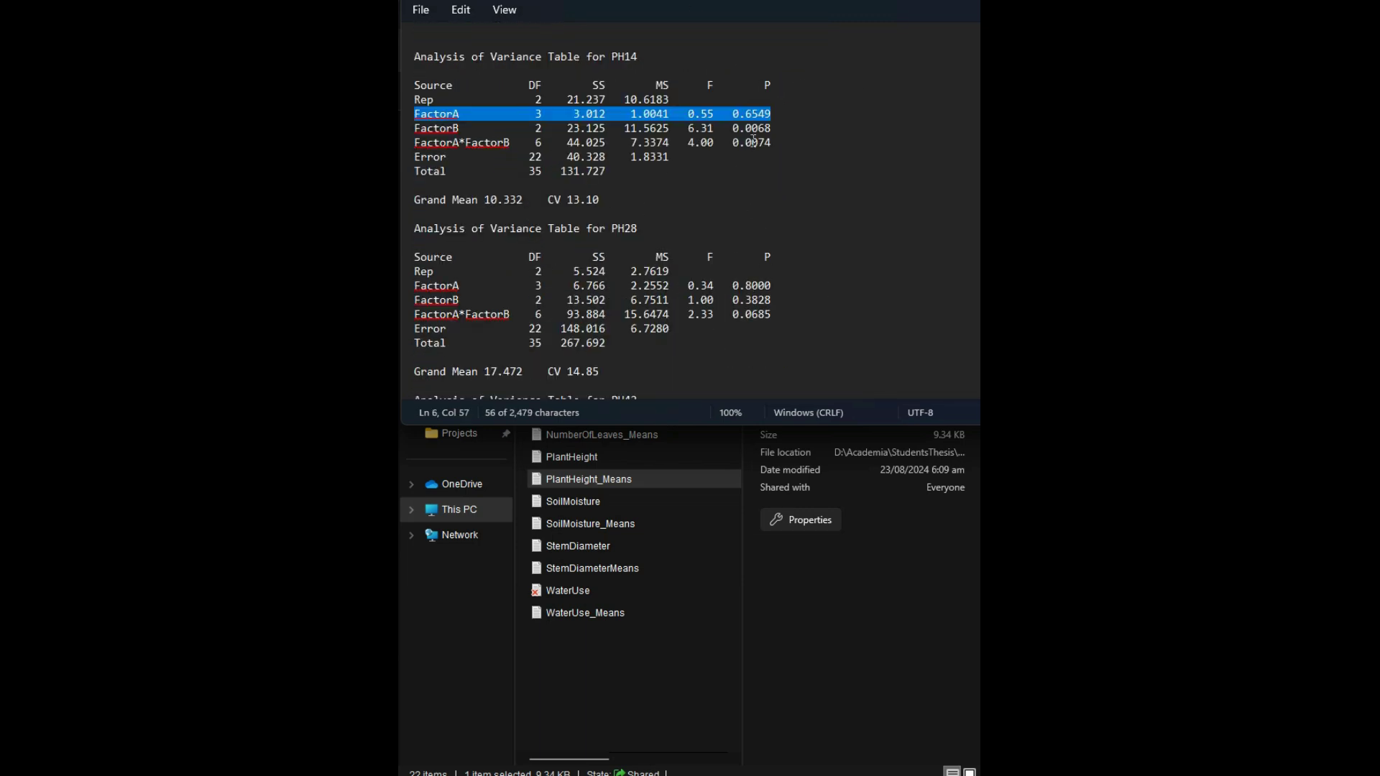
{"action": "left_click_drag", "start_coordinate": [773, 140], "coordinate": [726, 147]}
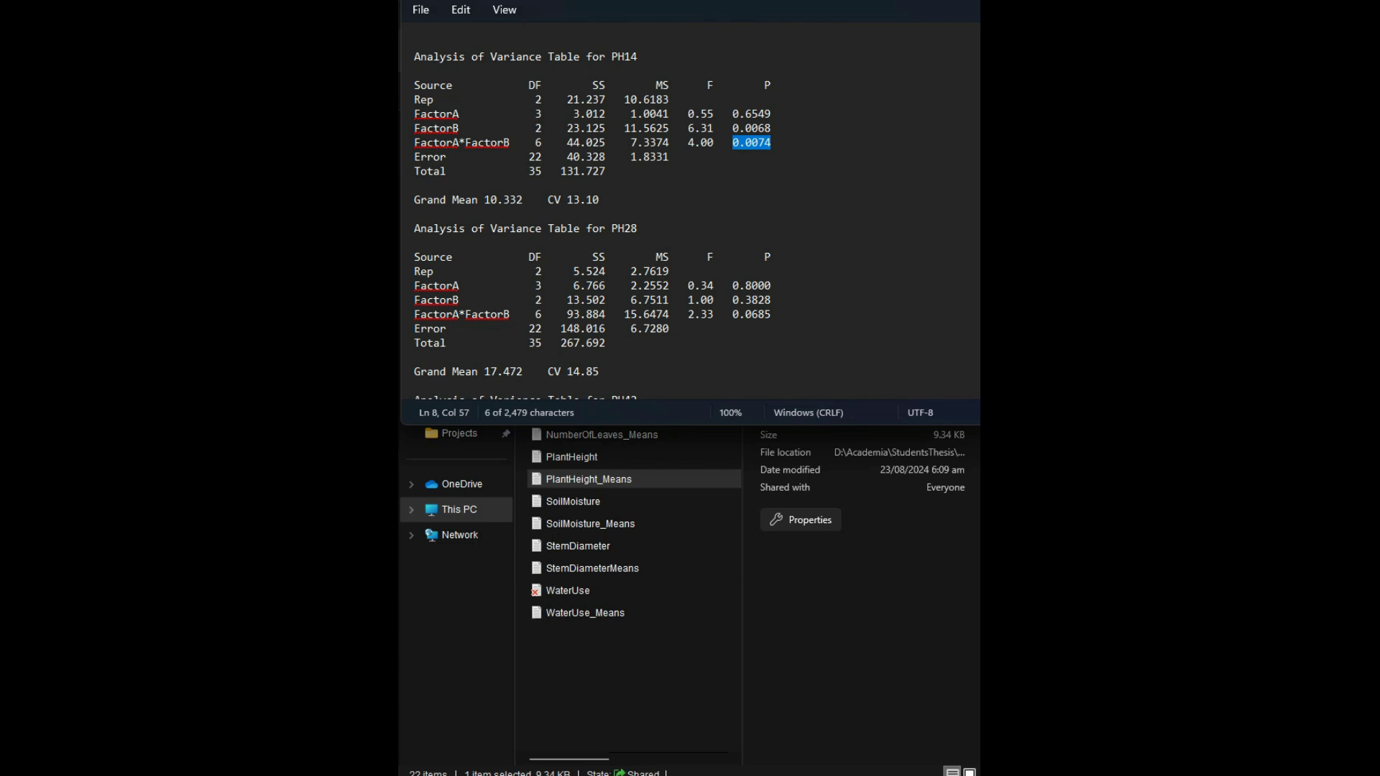
{"action": "key", "text": "ctrl+Tab"}
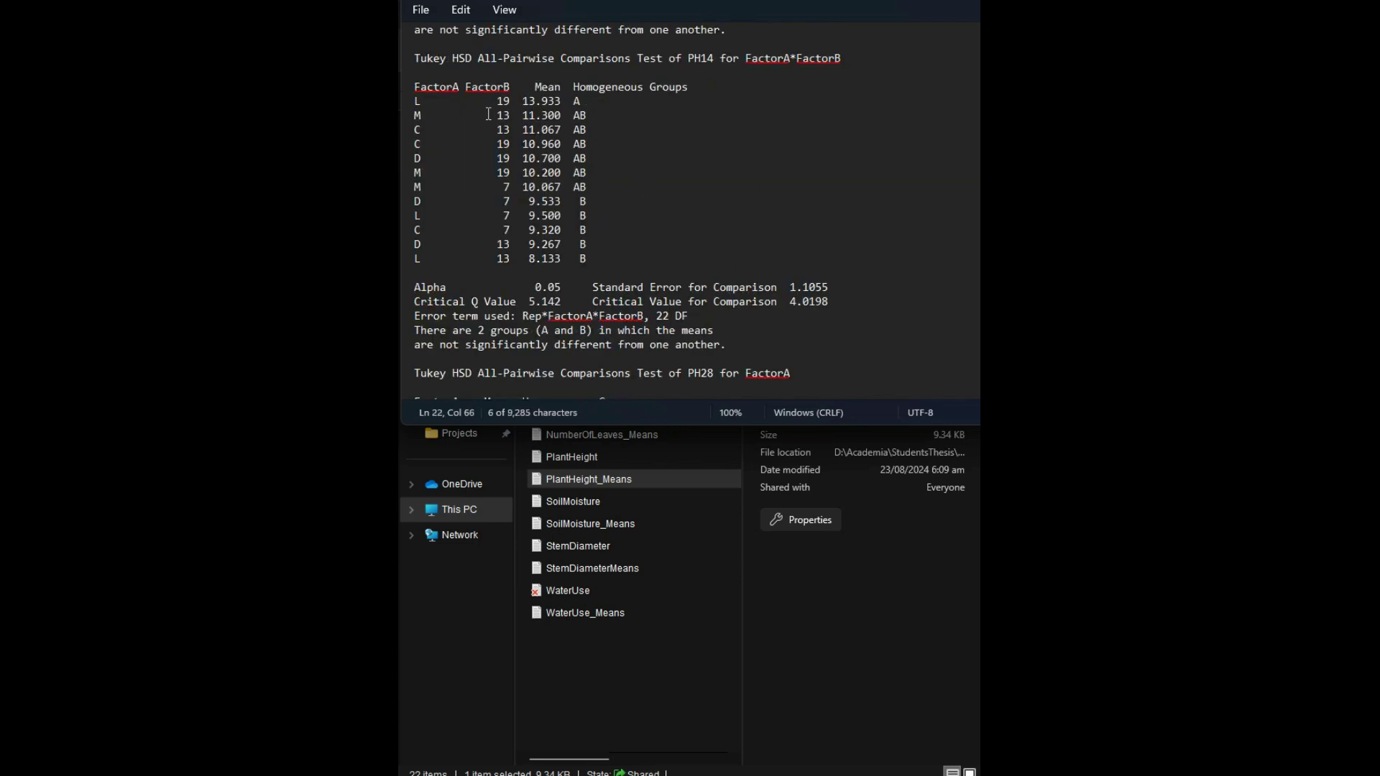
{"action": "left_click_drag", "start_coordinate": [416, 62], "coordinate": [757, 342]}
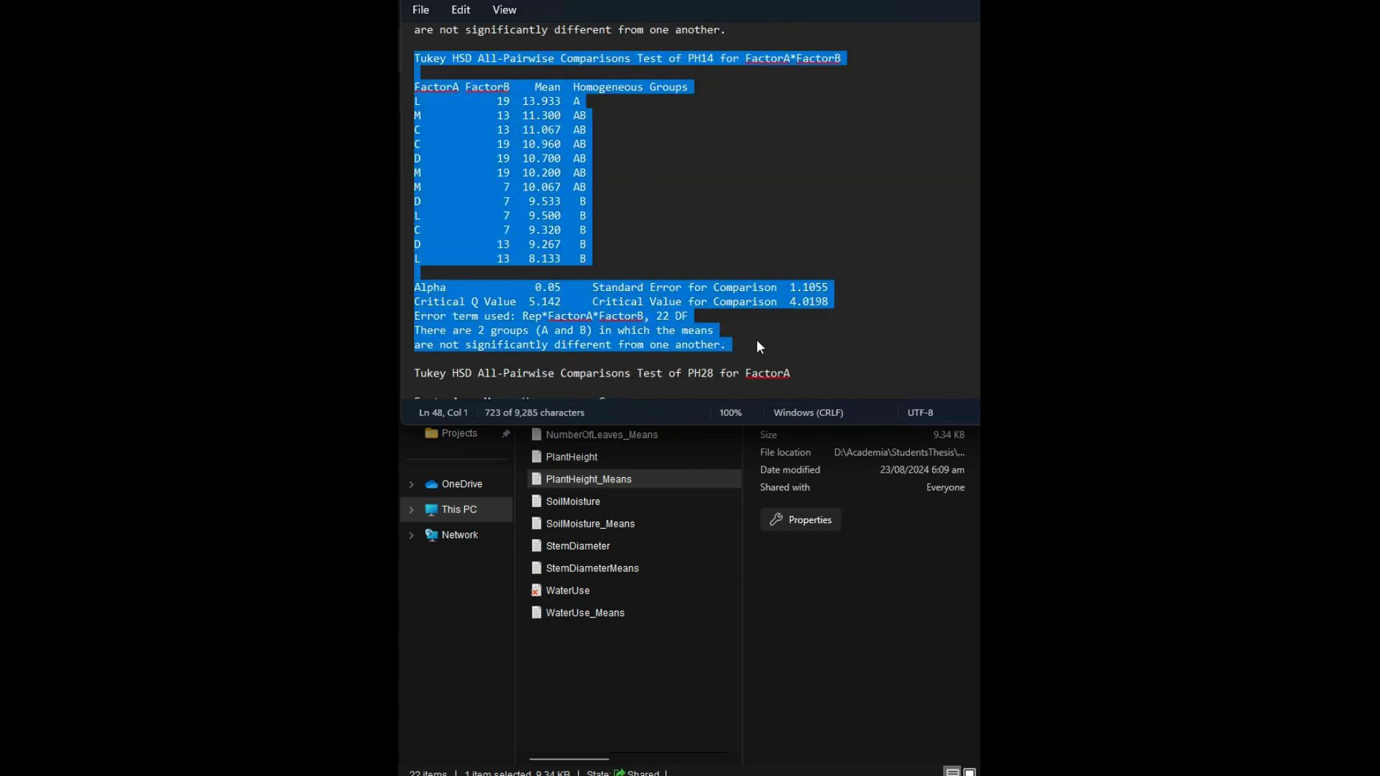
{"action": "left_click", "coordinate": [694, 316]}
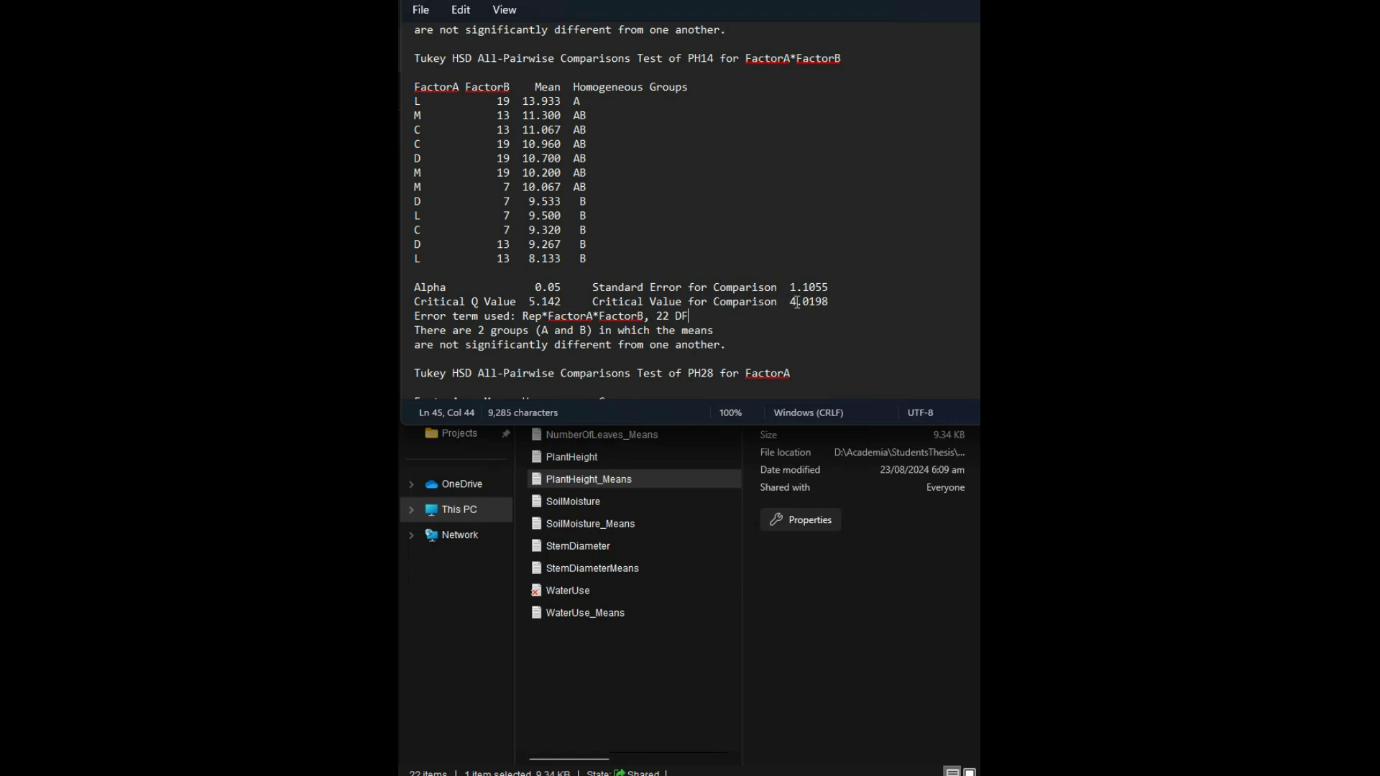
{"action": "left_click_drag", "start_coordinate": [791, 302], "coordinate": [824, 305]}
{"action": "left_click_drag", "start_coordinate": [547, 87], "coordinate": [541, 245]}
{"action": "left_click", "coordinate": [587, 230]}
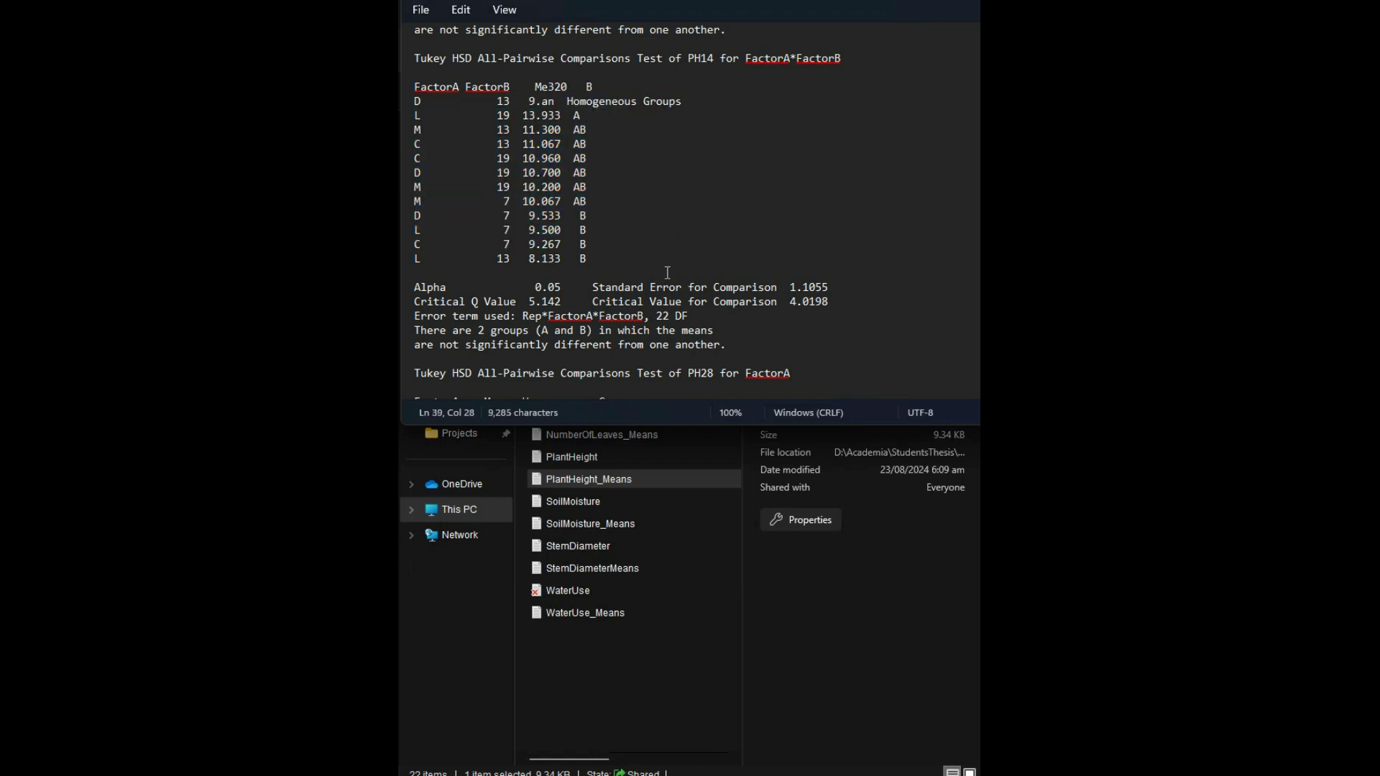
Examine the complete PH28 Tukey comparison tests for FactorA and FactorB in the plant height means.
{"action": "scroll", "coordinate": [659, 220], "scroll_direction": "down", "scroll_amount": 4}
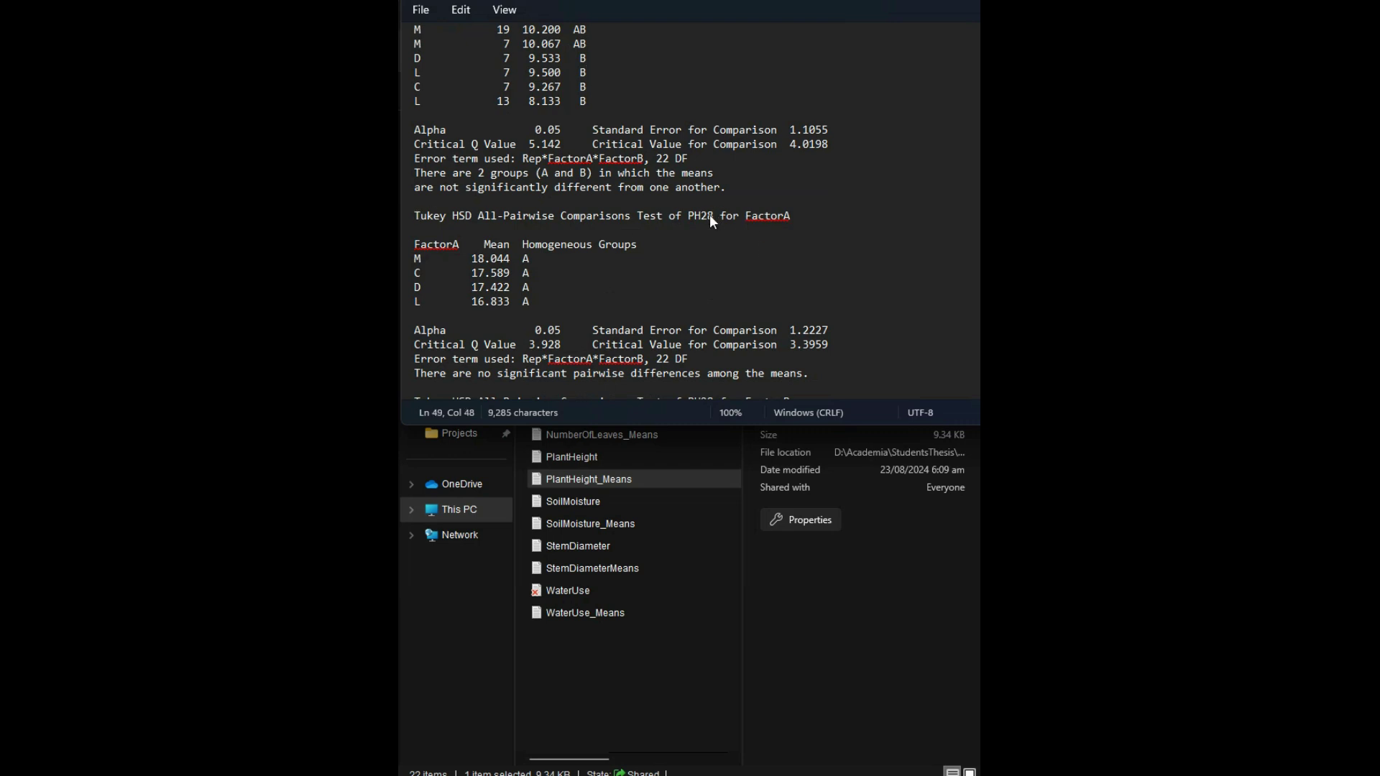
{"action": "left_click_drag", "start_coordinate": [709, 214], "coordinate": [691, 215]}
{"action": "triple_click", "coordinate": [406, 213]}
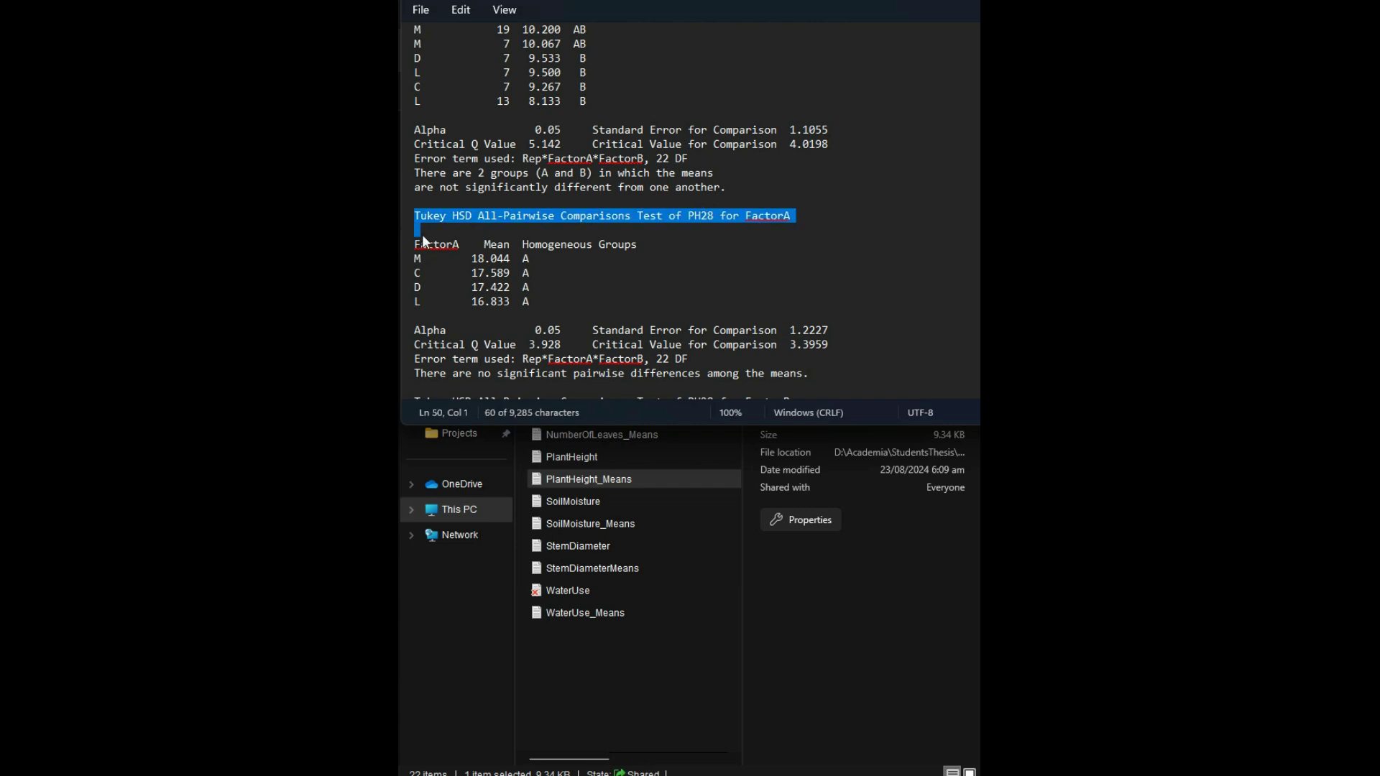
{"action": "left_click", "coordinate": [422, 242], "text": "shift"}
{"action": "left_click", "coordinate": [416, 215]}
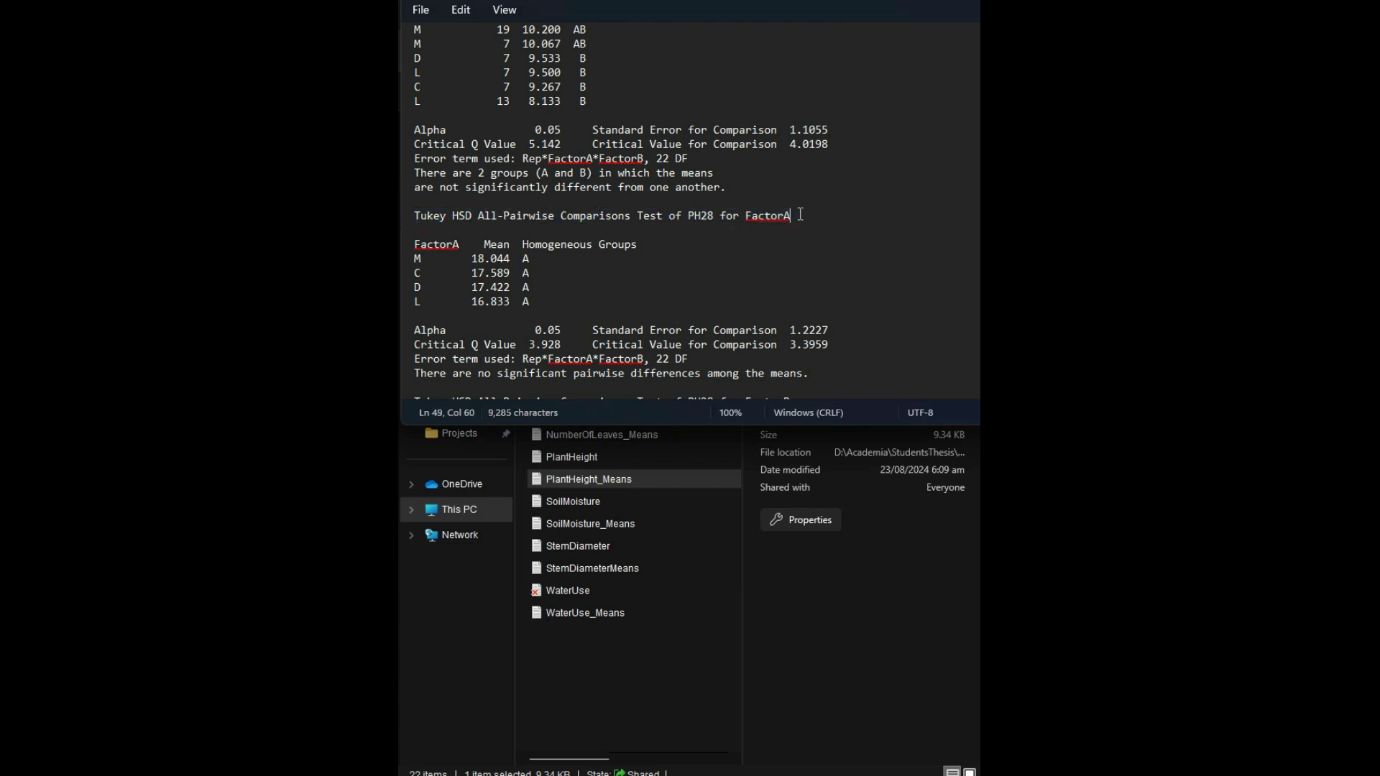
{"action": "left_click_drag", "start_coordinate": [415, 215], "coordinate": [819, 232]}
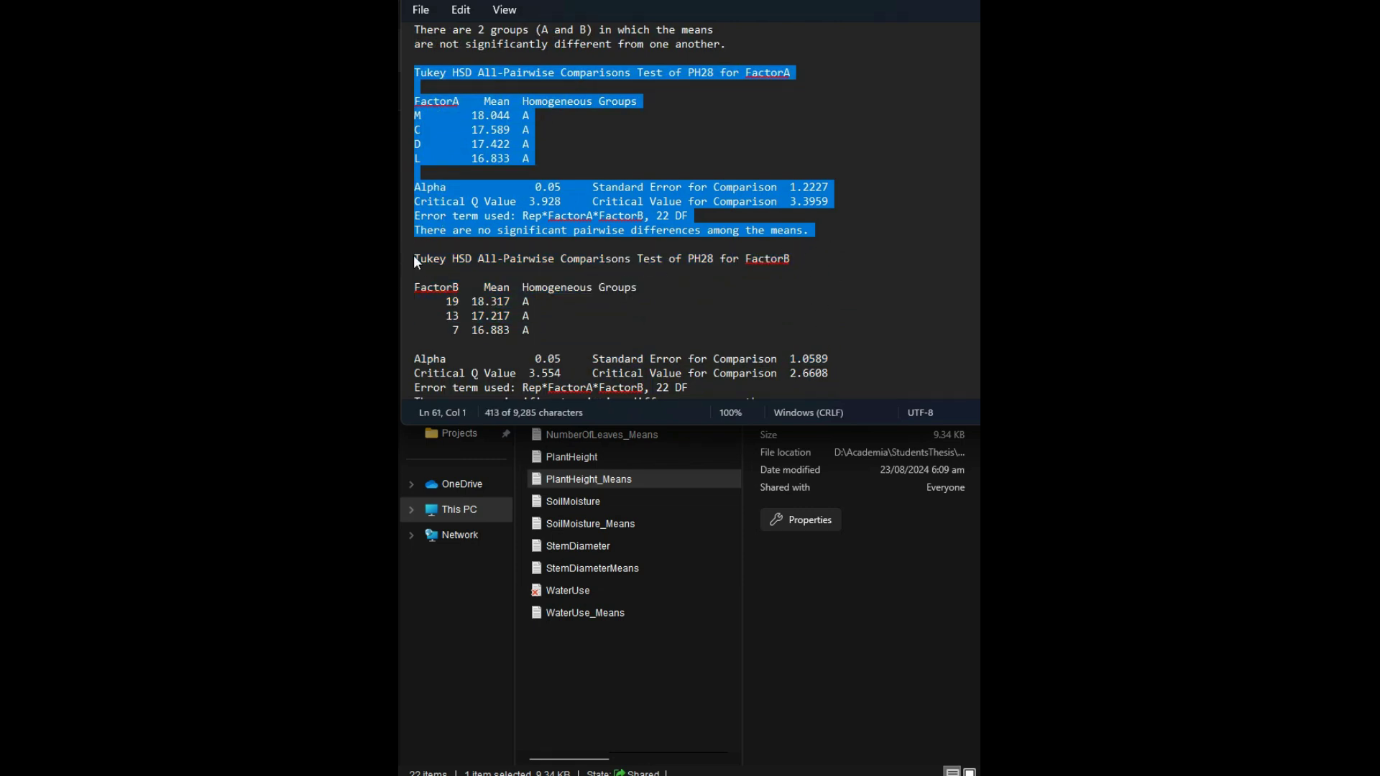
{"action": "left_click_drag", "start_coordinate": [414, 259], "coordinate": [805, 275]}
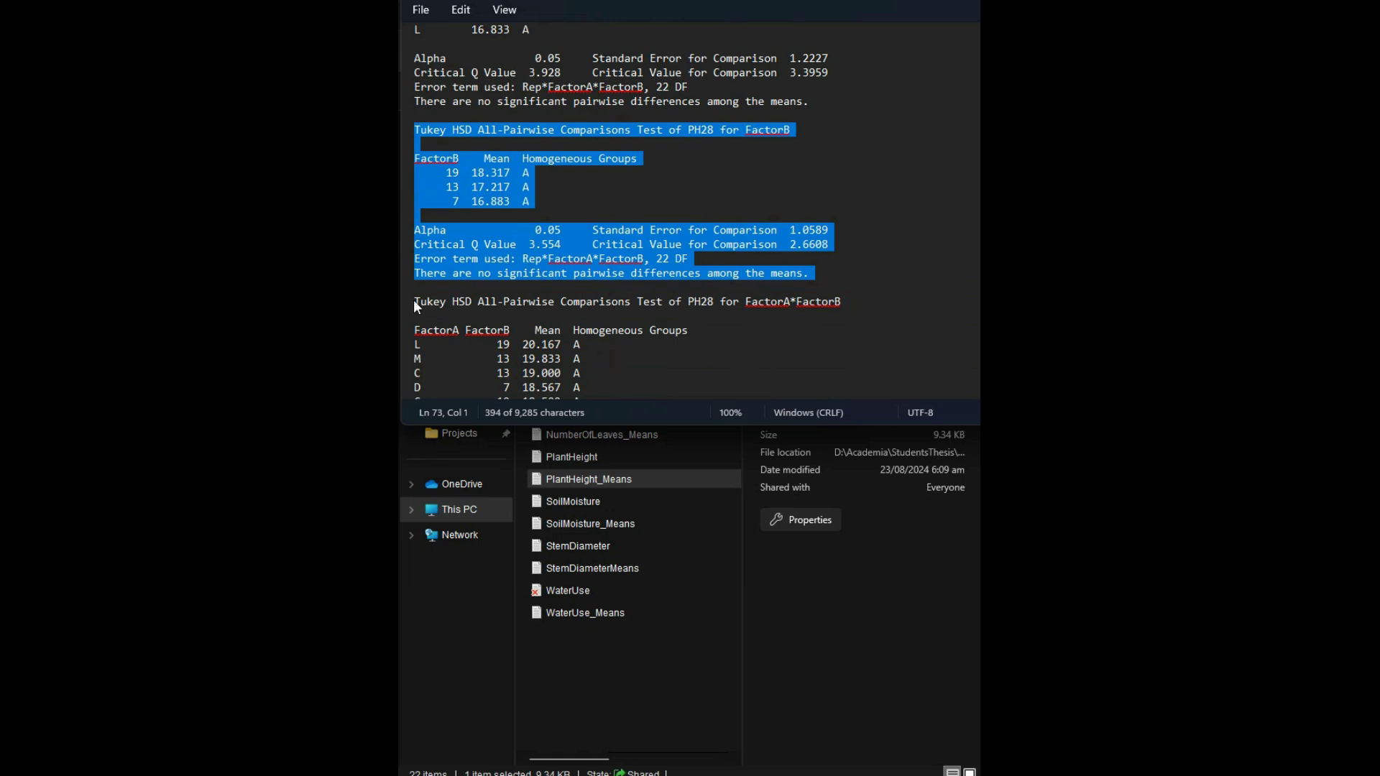
Examine the PH28 Tukey comparison for FactorA*FactorB and its critical value for comparison.
{"action": "left_click_drag", "start_coordinate": [413, 300], "coordinate": [805, 152]}
{"action": "scroll", "coordinate": [782, 174], "scroll_direction": "up", "scroll_amount": 20}
{"action": "scroll", "coordinate": [757, 197], "scroll_direction": "up", "scroll_amount": 3}
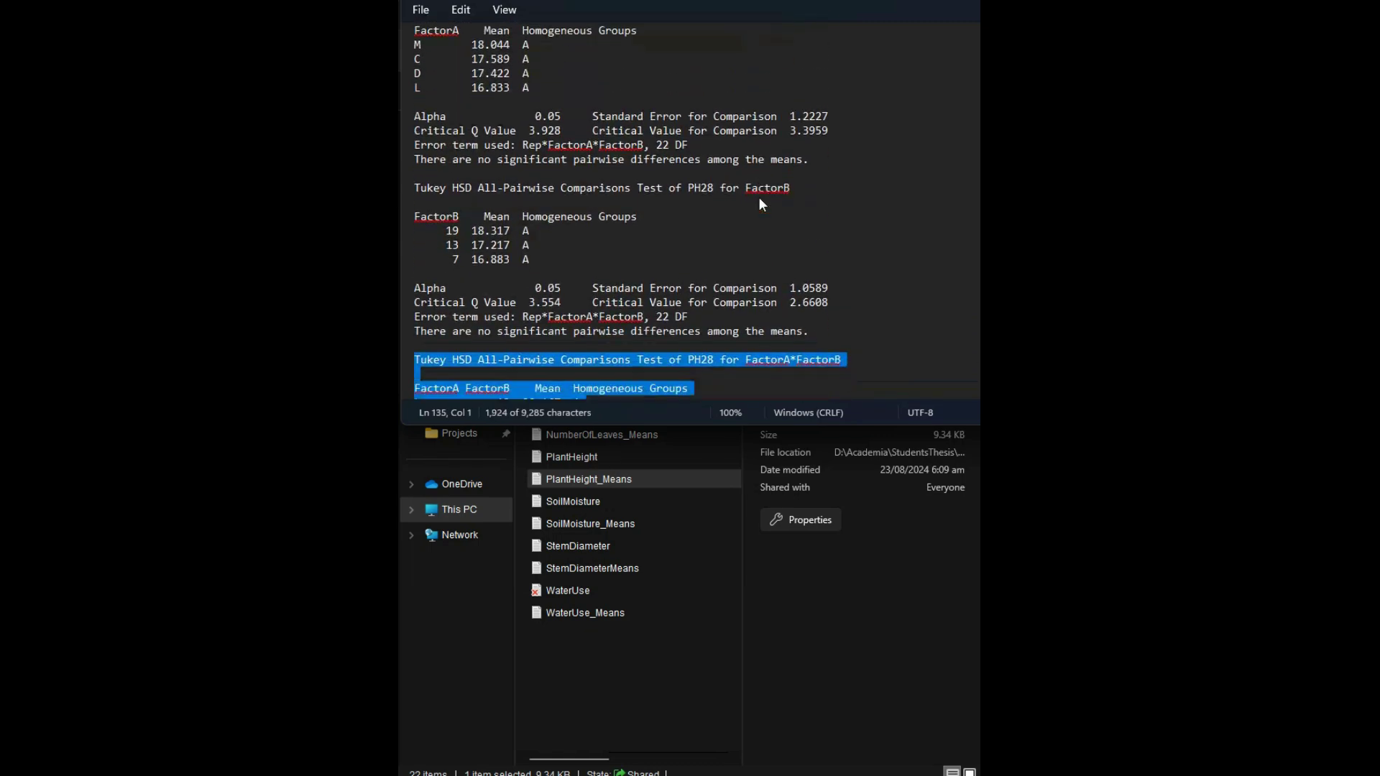
{"action": "scroll", "coordinate": [820, 273], "scroll_direction": "down", "scroll_amount": 7}
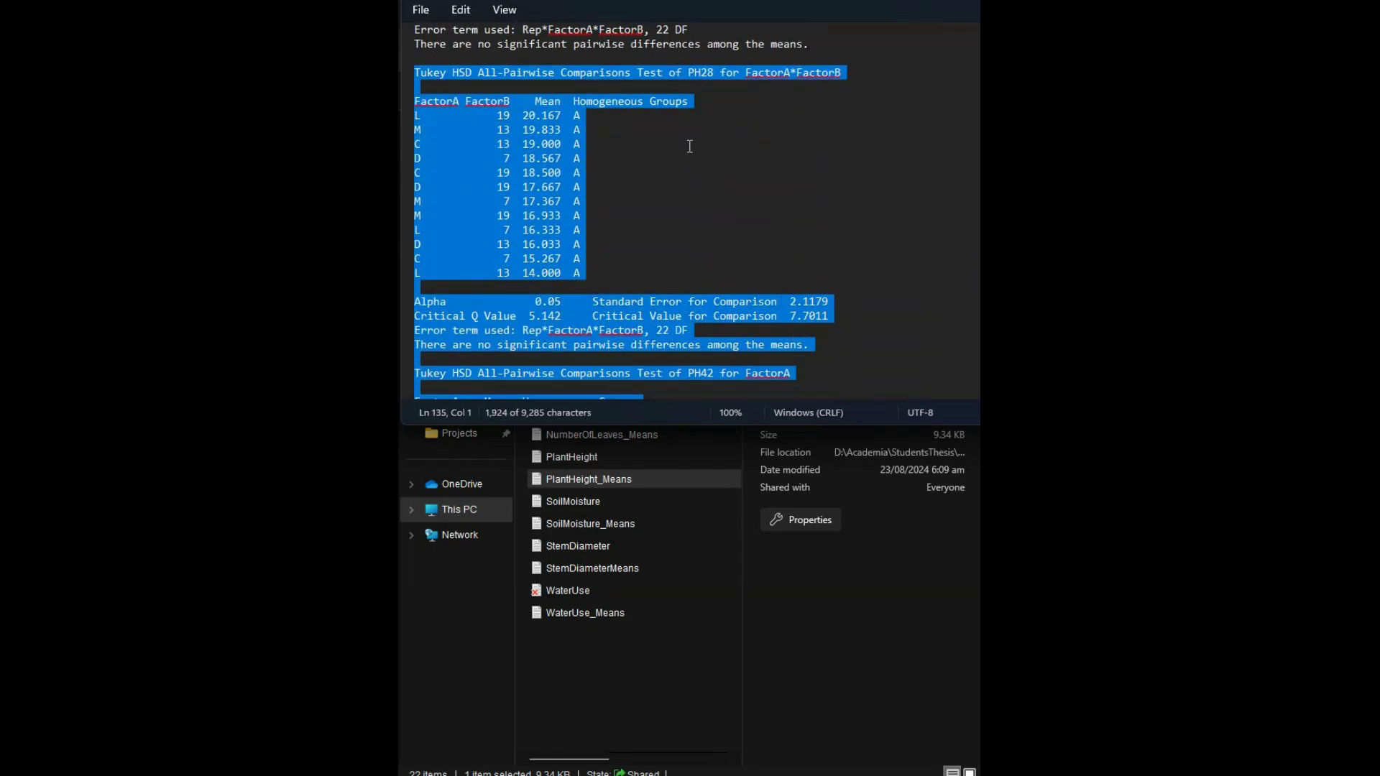
{"action": "left_click", "coordinate": [816, 320]}
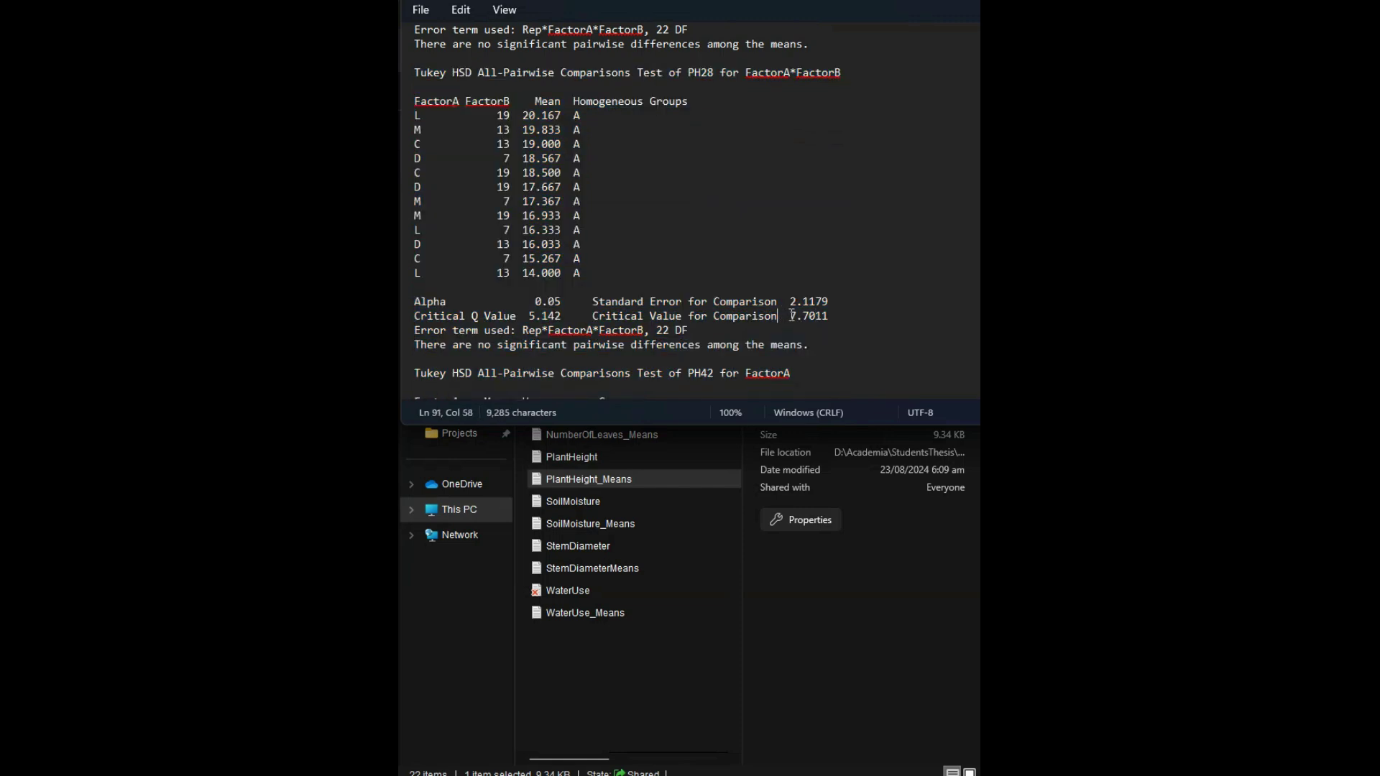
{"action": "left_click_drag", "start_coordinate": [790, 316], "coordinate": [830, 317]}
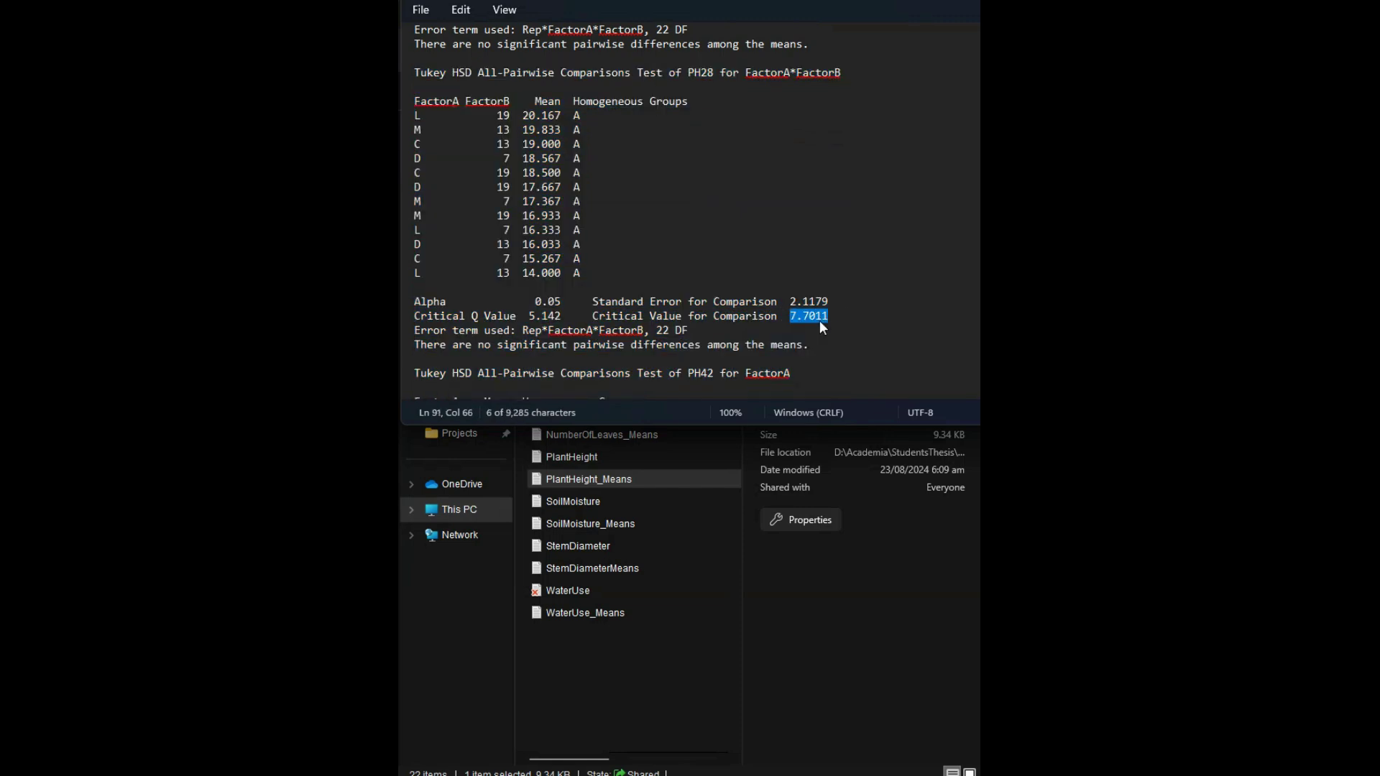